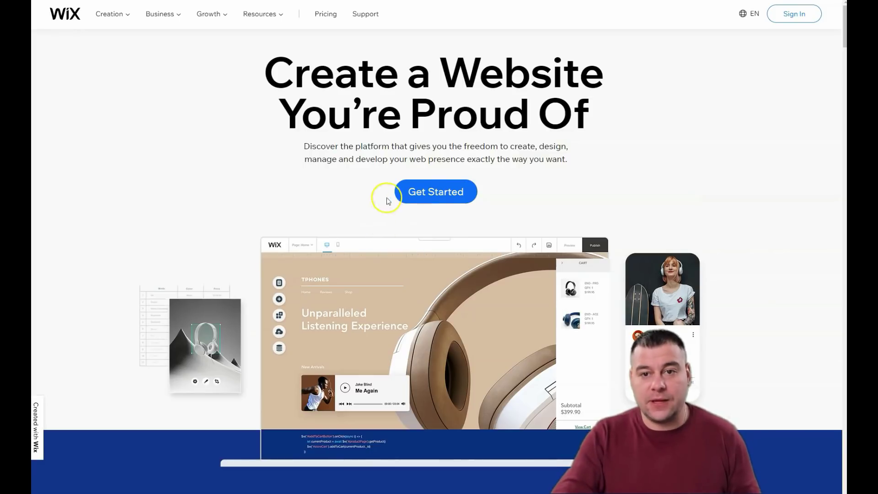
# Step: Look through the Wix homepage, examining the website builder features, the template samples and the FAQ
pyautogui.scroll(-10, 388, 201)
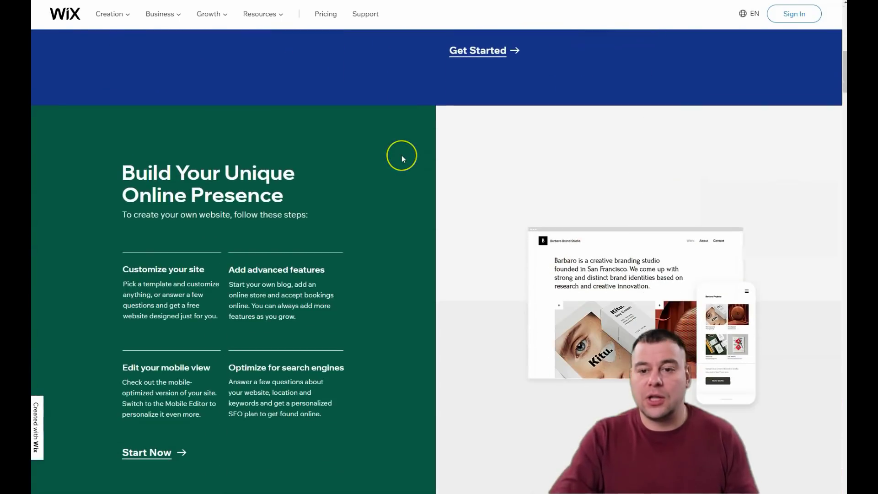
pyautogui.scroll(-10, 401, 155)
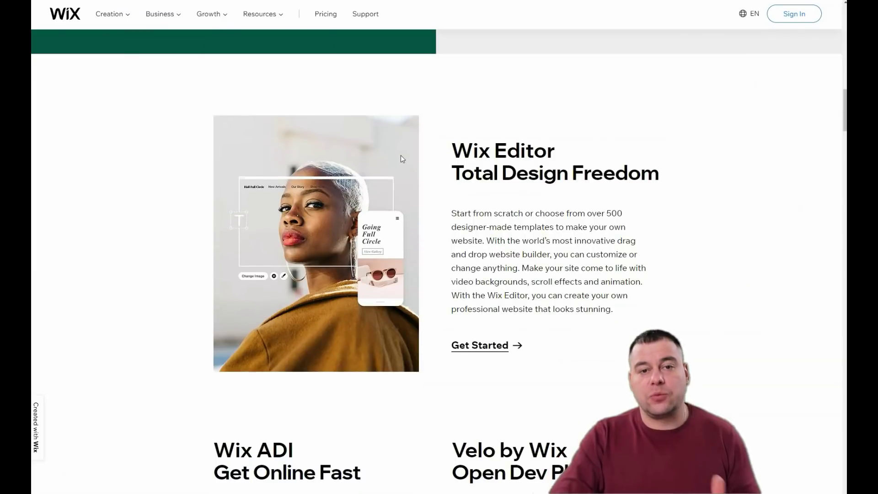
pyautogui.scroll(-10, 401, 157)
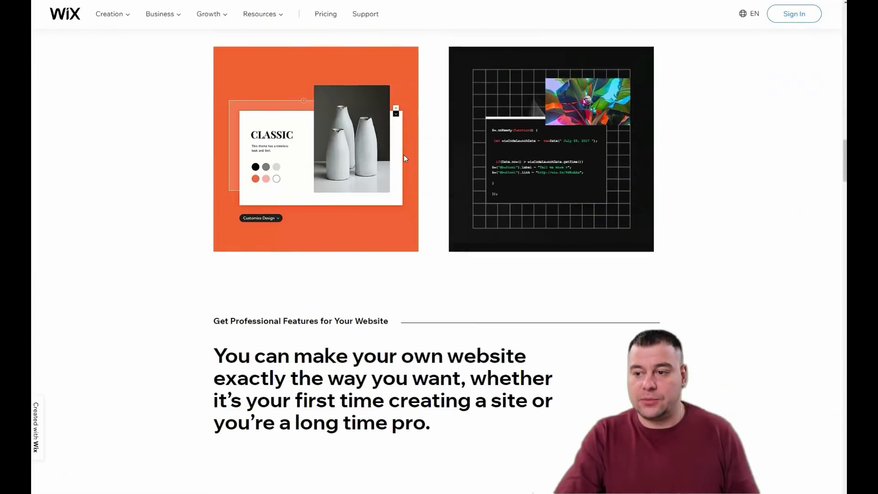
pyautogui.scroll(-13, 404, 158)
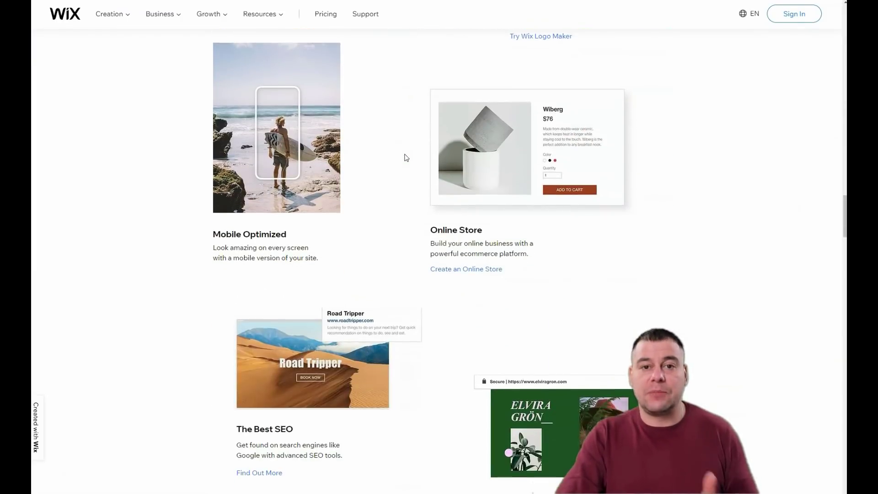
pyautogui.scroll(-11, 405, 155)
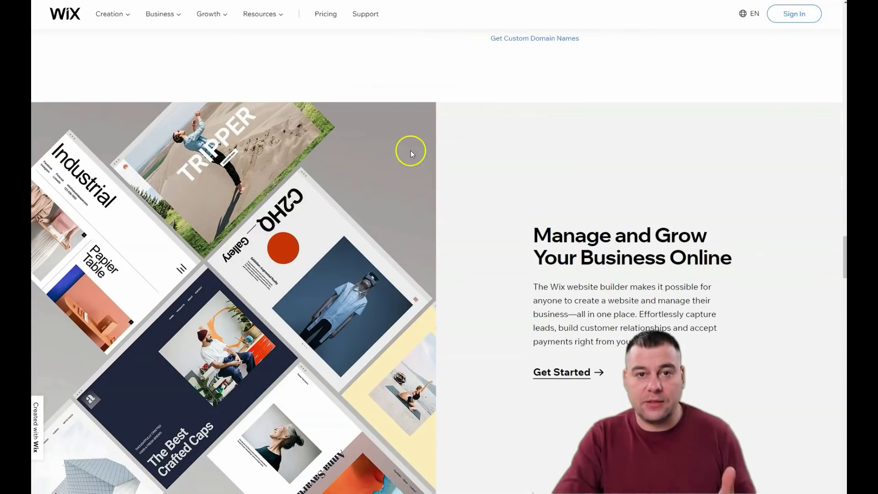
pyautogui.scroll(-16, 411, 151)
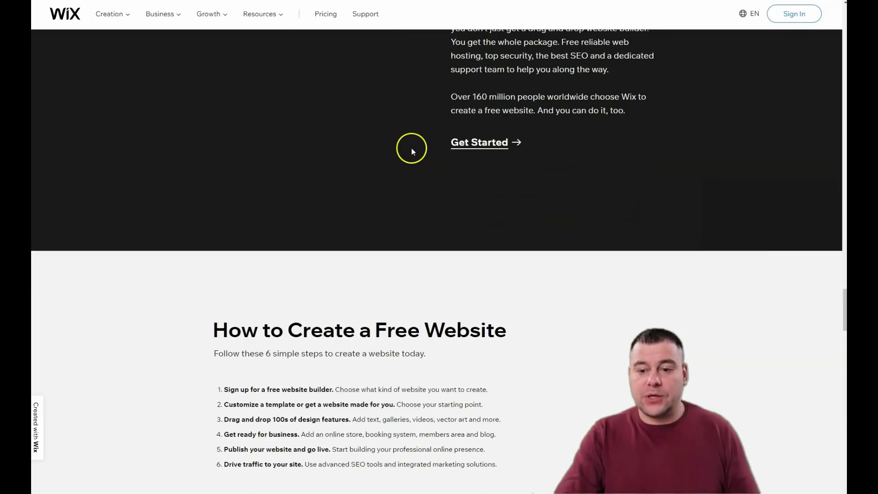
pyautogui.scroll(-15, 412, 151)
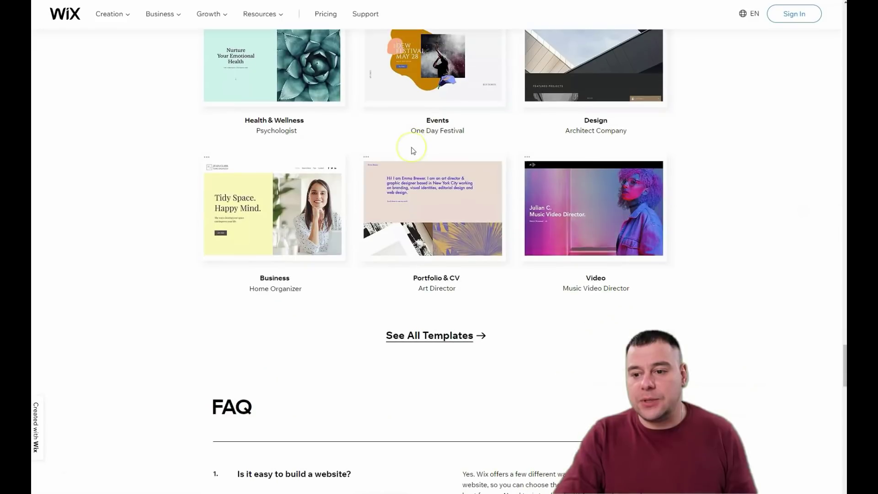
pyautogui.scroll(4, 413, 151)
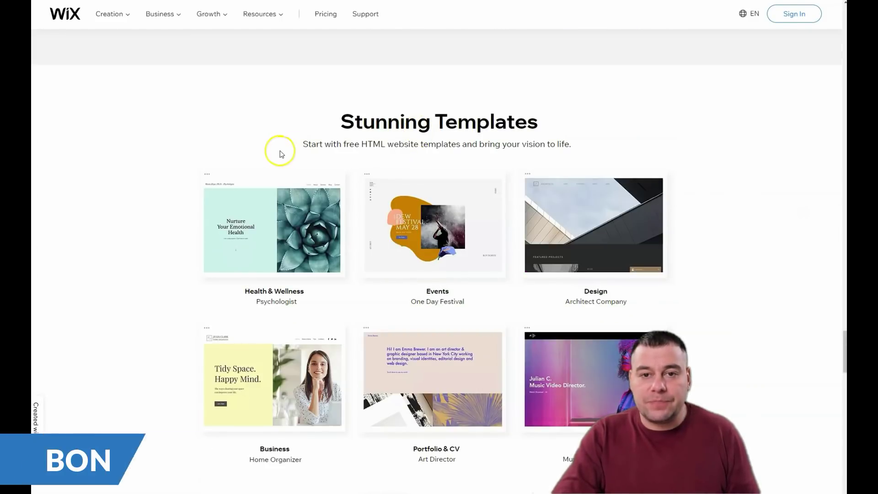
pyautogui.scroll(-5, 298, 170)
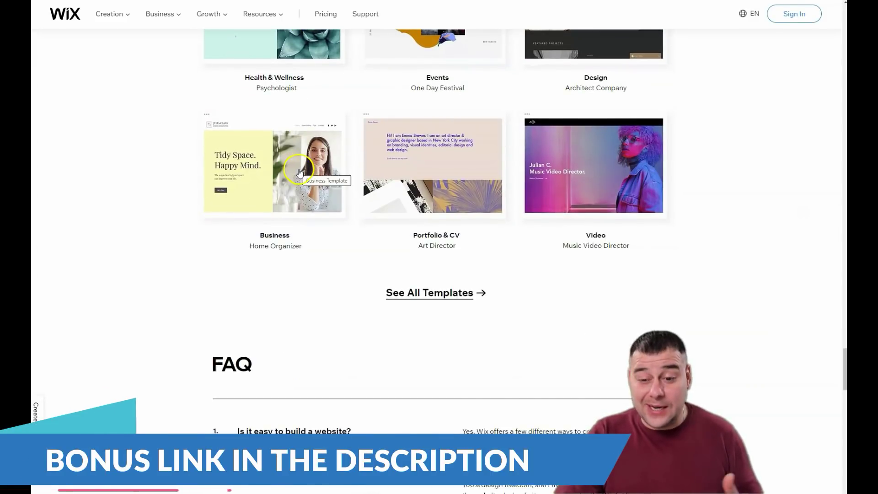
pyautogui.scroll(-15, 320, 137)
pyautogui.scroll(-6, 327, 138)
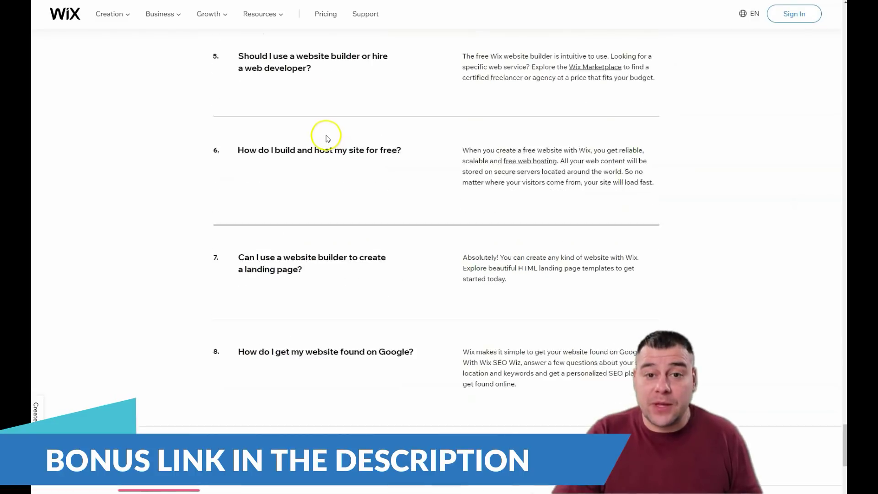
pyautogui.scroll(15, 340, 147)
pyautogui.scroll(20, 347, 165)
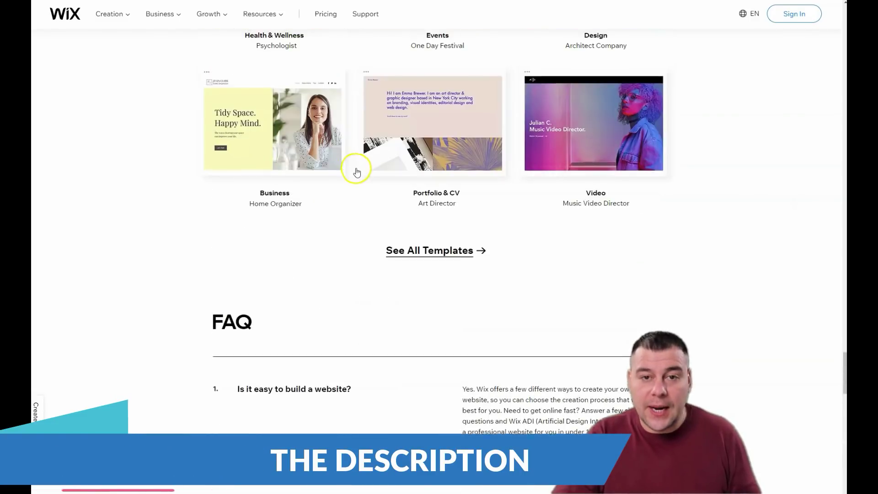
pyautogui.scroll(20, 373, 229)
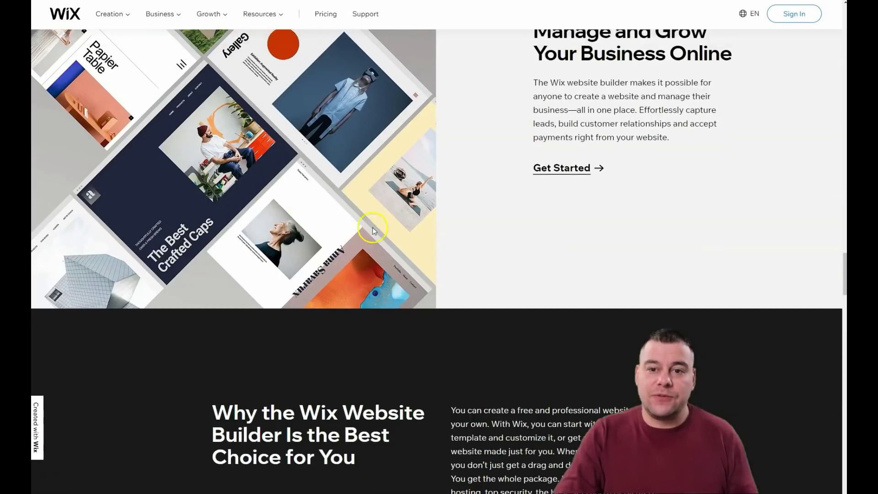
pyautogui.scroll(20, 375, 219)
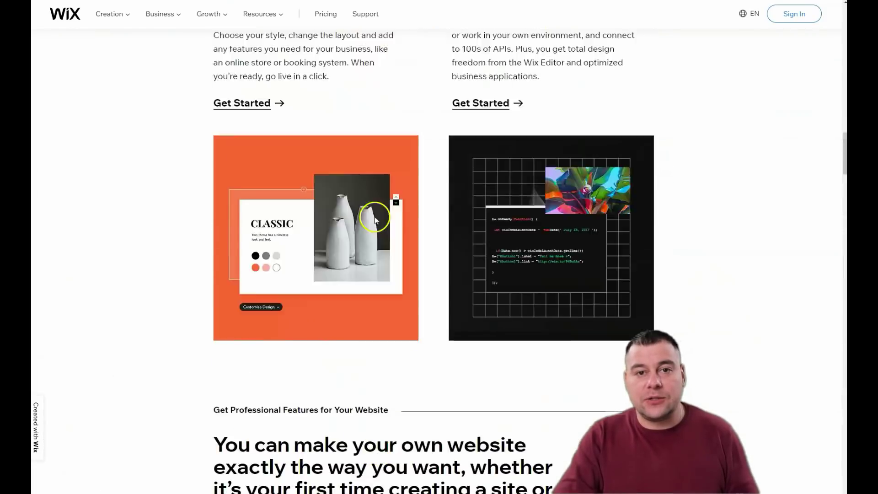
pyautogui.scroll(15, 375, 213)
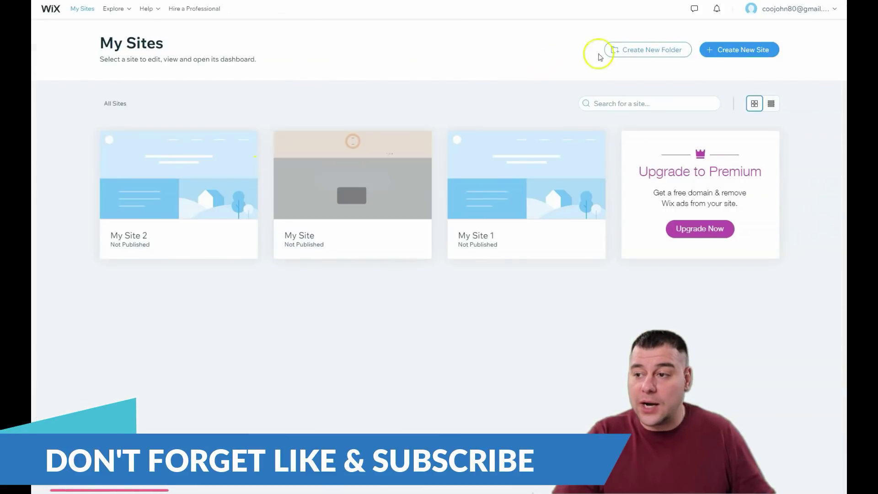
# Step: Start a new site and choose Other as the kind of website
pyautogui.click(729, 52)
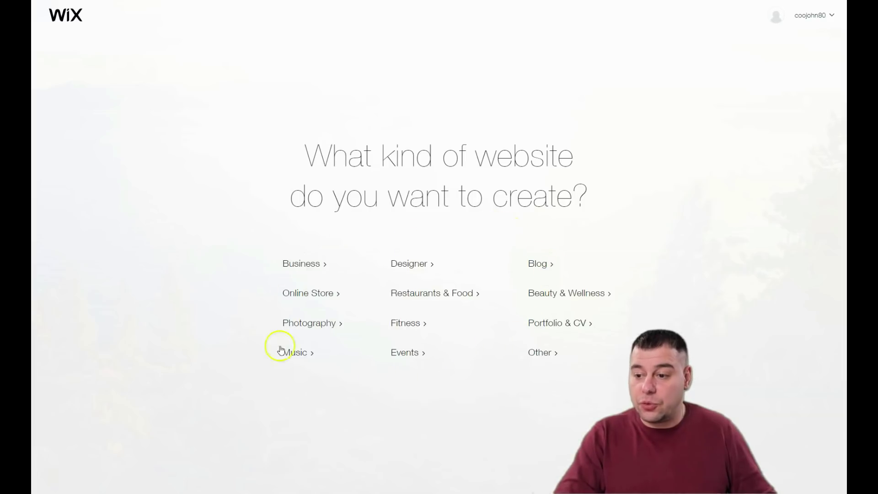
pyautogui.click(544, 355)
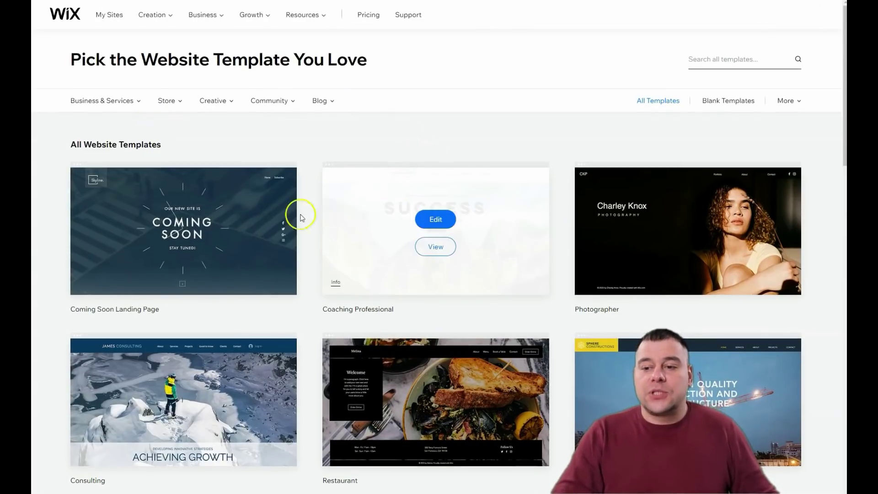
# Step: Browse the Business & Services, Store and Creative template categories and show the Online Education templates under Video
pyautogui.moveTo(108, 100)
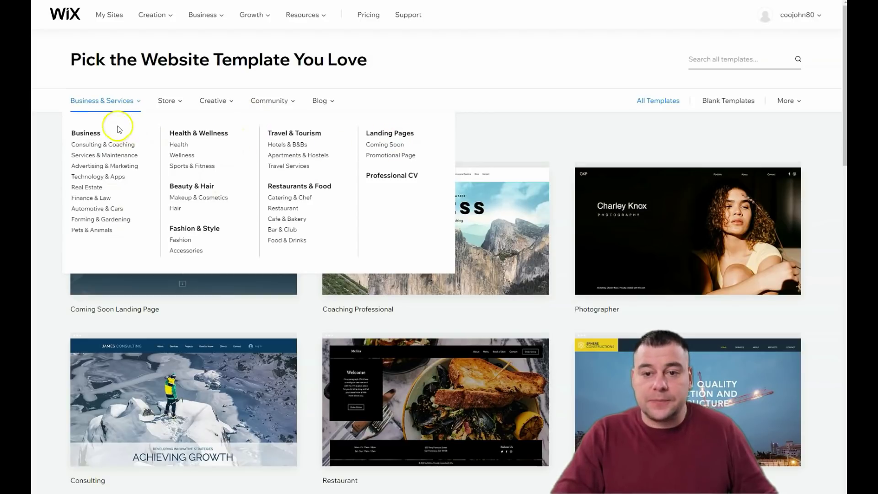
pyautogui.moveTo(176, 101)
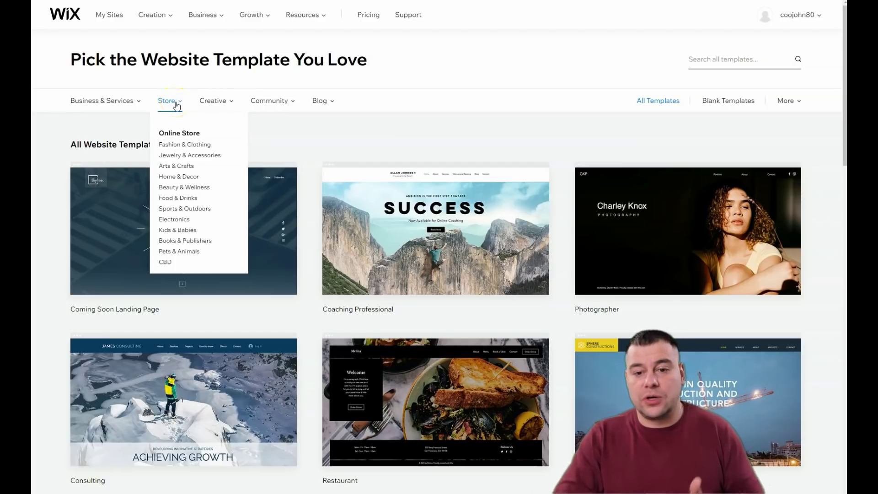
pyautogui.click(183, 197)
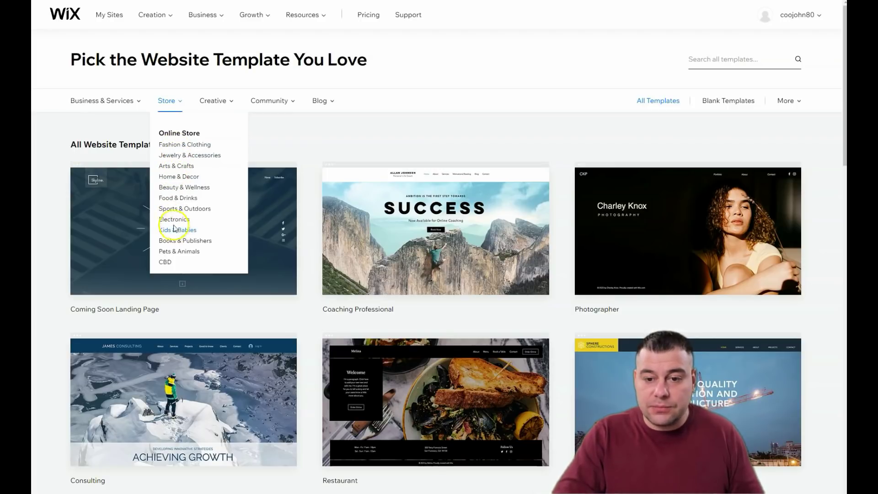
pyautogui.moveTo(225, 105)
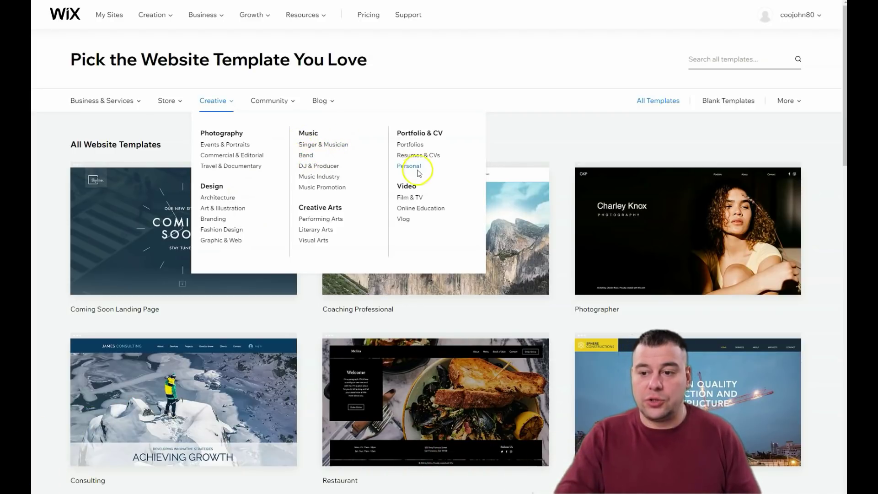
pyautogui.click(405, 209)
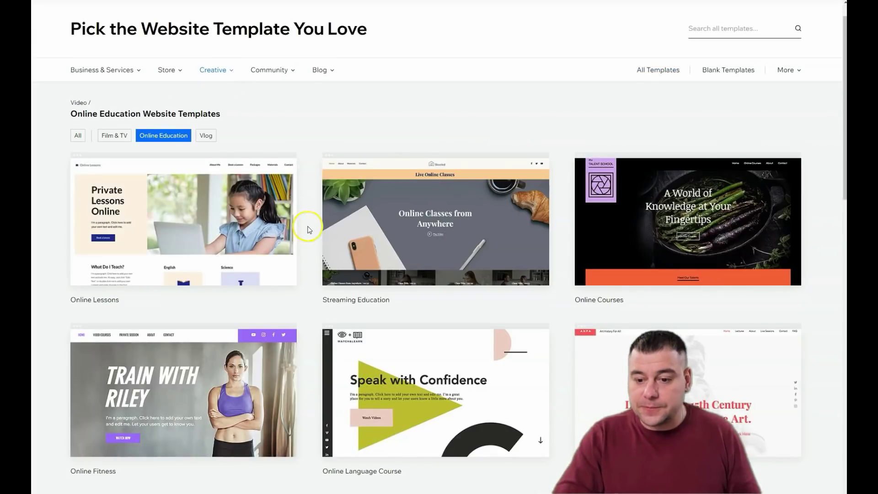
# Step: Look over the Online Education templates and open the Online Fitness template for editing
pyautogui.scroll(-5, 275, 215)
pyautogui.scroll(-2, 241, 171)
pyautogui.scroll(5, 243, 183)
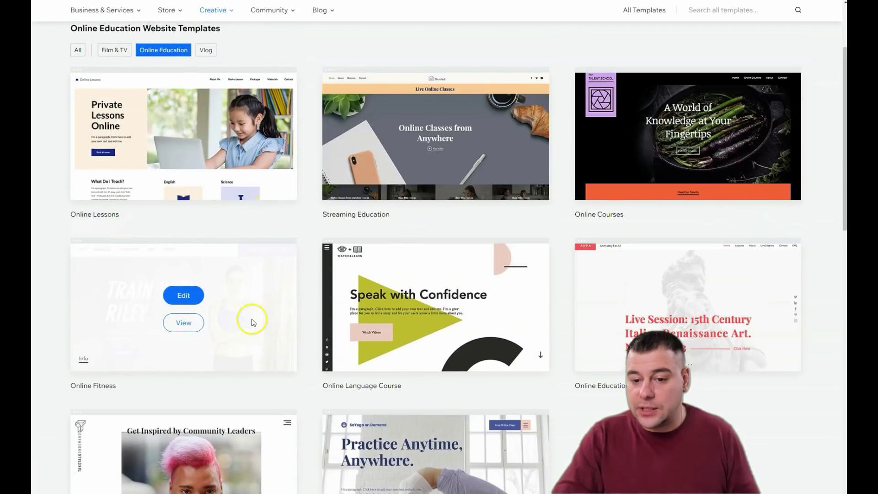
pyautogui.click(184, 295)
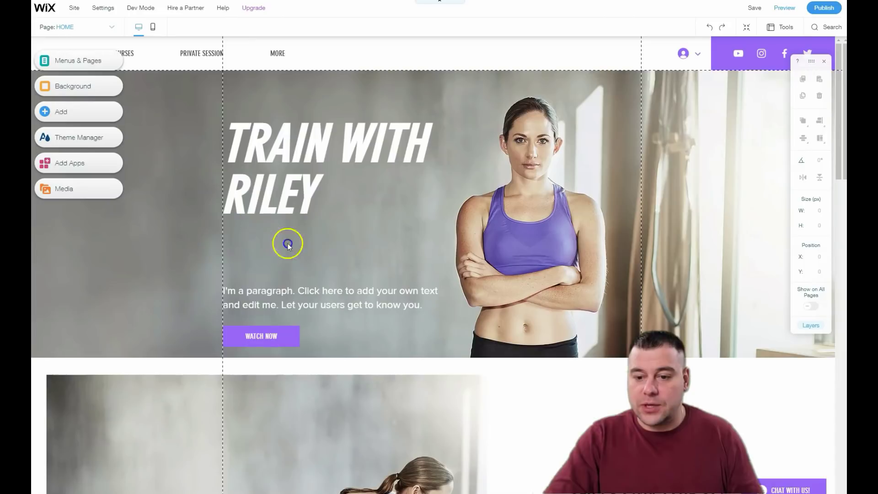
# Step: Examine the desktop layout of the template's home page from the header down to the Offered Plans section and footer
pyautogui.scroll(-4, 352, 254)
pyautogui.scroll(-10, 354, 254)
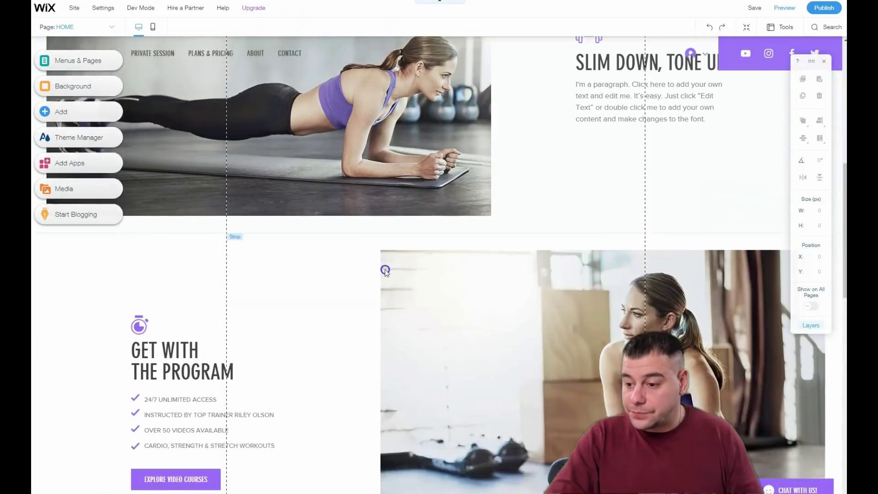
pyautogui.scroll(-8, 387, 266)
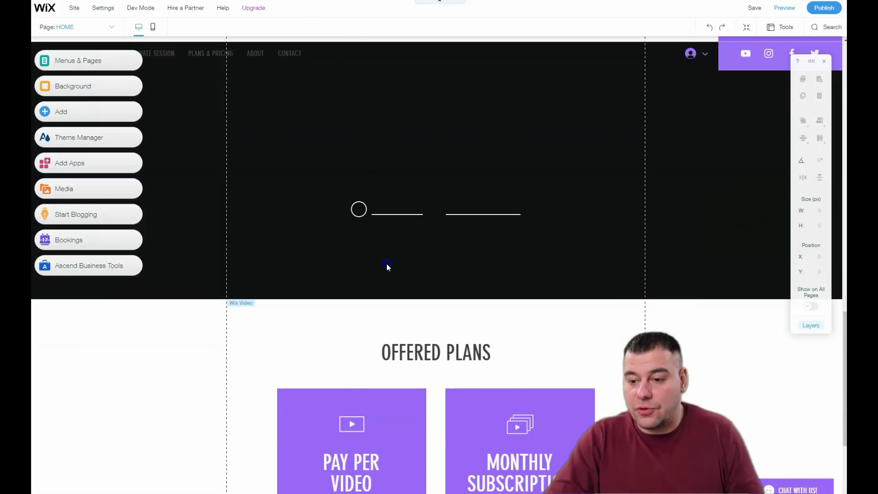
pyautogui.scroll(6, 387, 263)
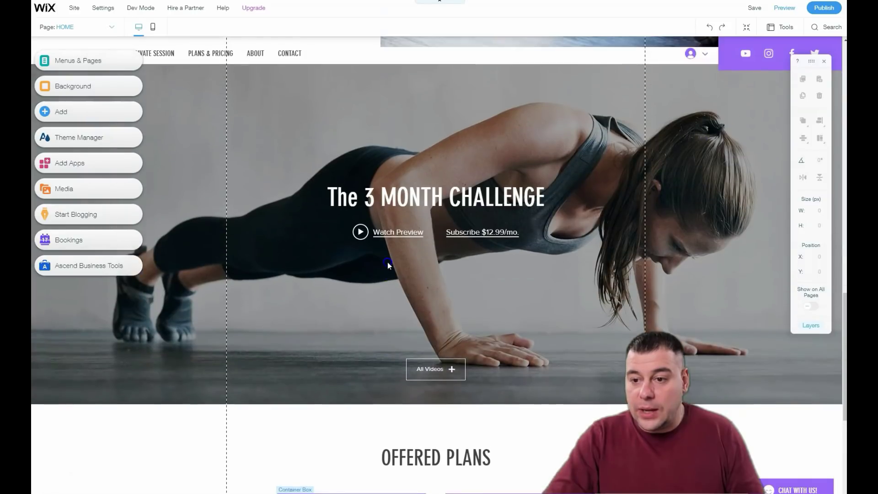
pyautogui.scroll(-7, 403, 229)
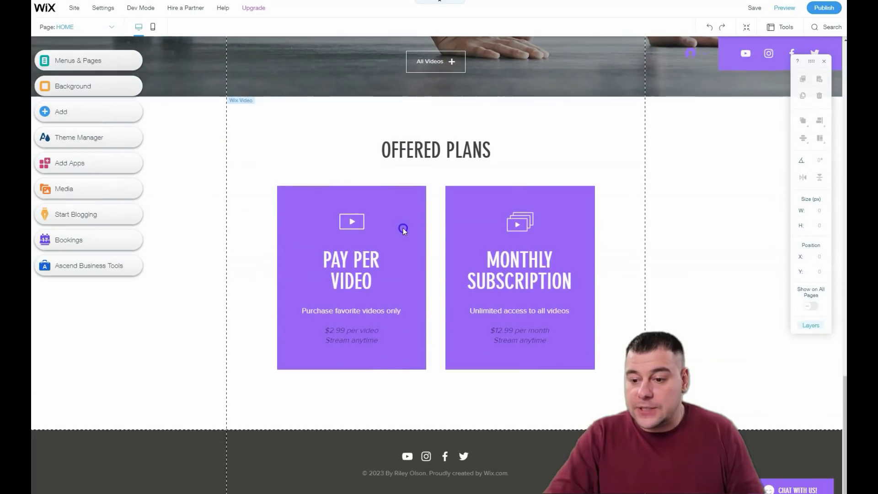
pyautogui.scroll(20, 405, 241)
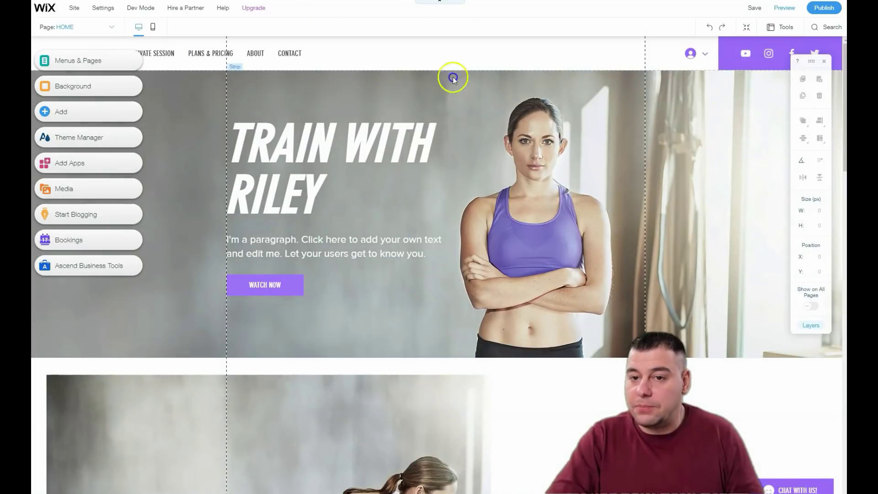
pyautogui.scroll(-3, 383, 99)
pyautogui.scroll(3, 383, 109)
pyautogui.scroll(-10, 384, 120)
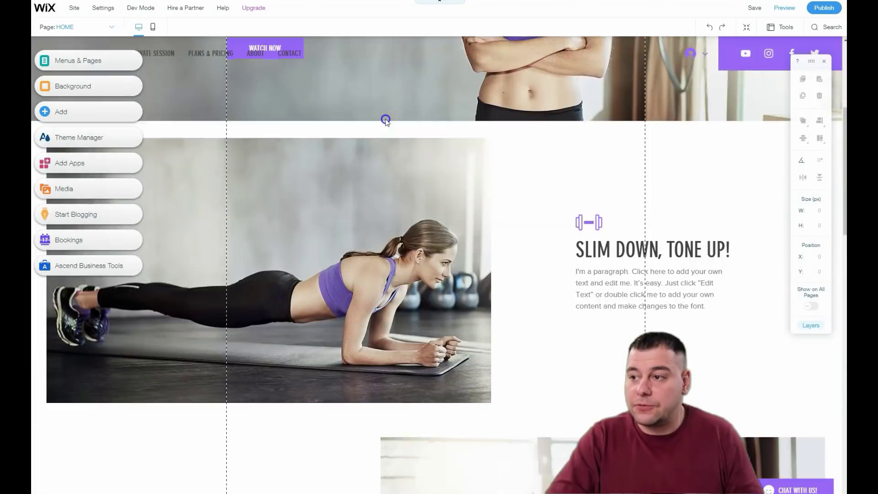
pyautogui.scroll(7, 386, 120)
pyautogui.scroll(3, 386, 120)
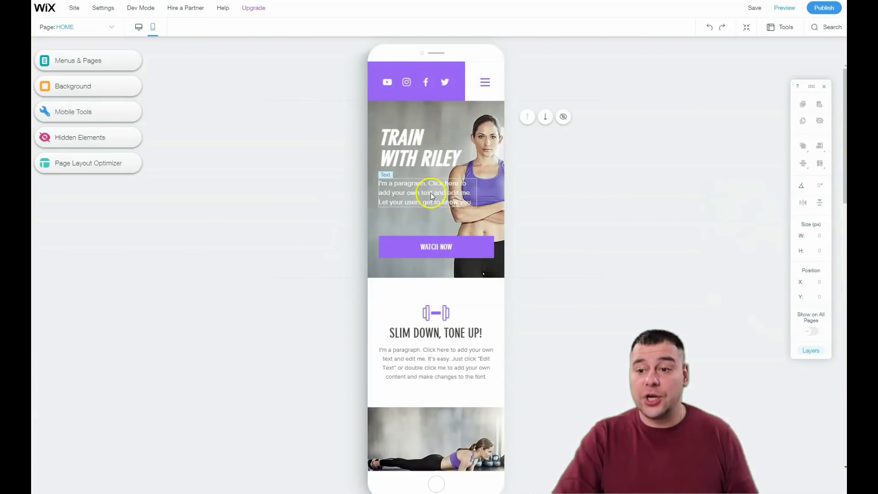
# Step: Examine the mobile layout of the home page from the hero section down to the footer
pyautogui.scroll(-12, 433, 194)
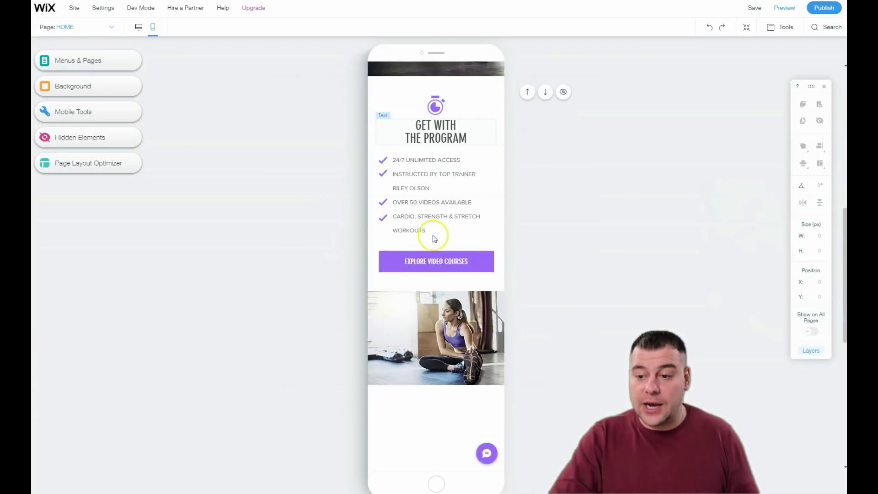
pyautogui.scroll(-3, 433, 235)
pyautogui.scroll(-1, 433, 238)
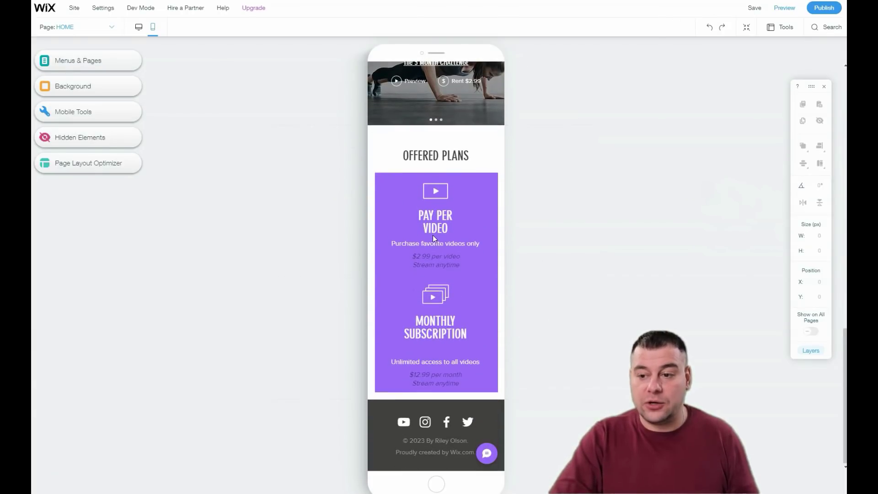
pyautogui.scroll(10, 433, 237)
pyautogui.scroll(3, 433, 235)
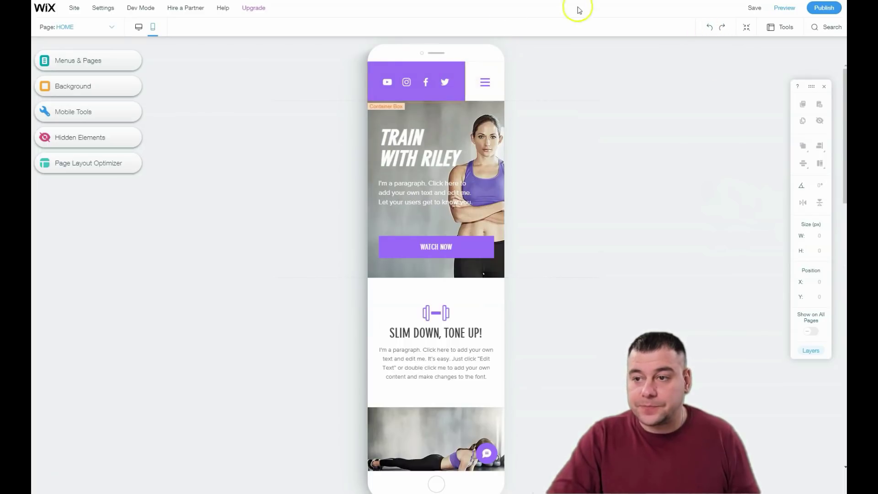
# Step: Switch back to the desktop layout and look over the home page sections down to Offered Plans and back up to the hero
pyautogui.click(139, 26)
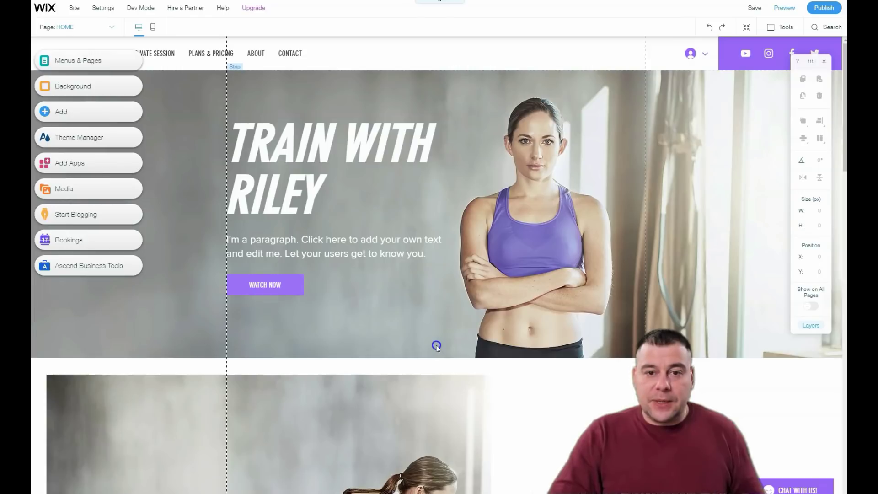
pyautogui.scroll(-10, 436, 345)
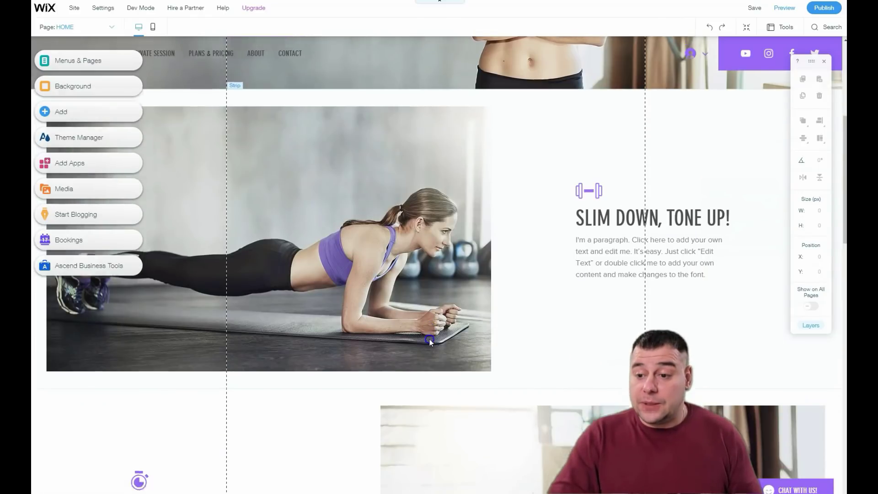
pyautogui.scroll(-15, 429, 340)
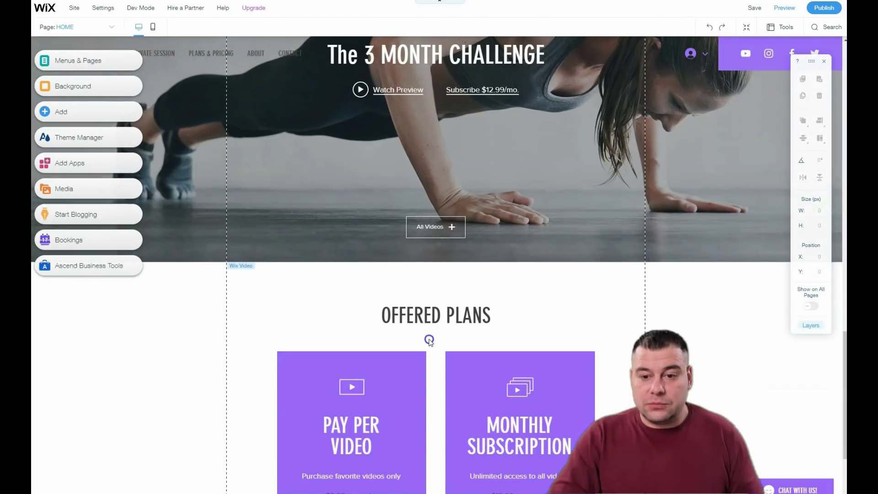
pyautogui.scroll(20, 428, 338)
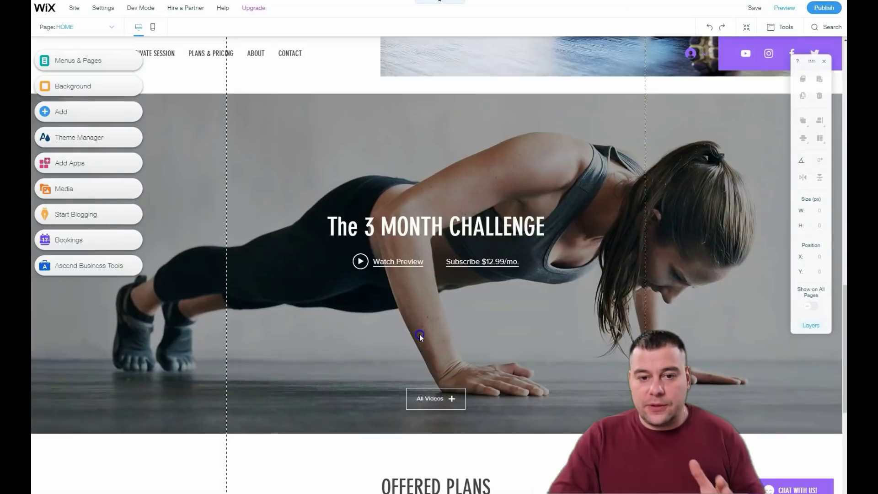
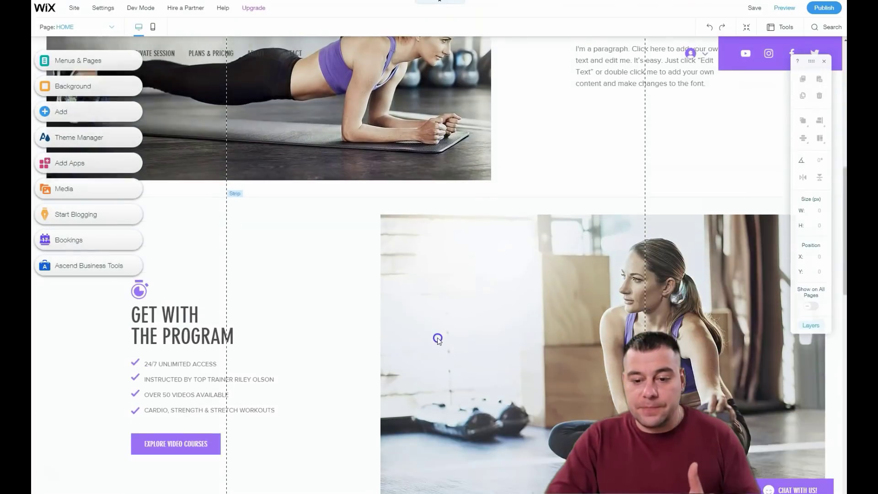
pyautogui.click(160, 346)
pyautogui.scroll(-8, 263, 336)
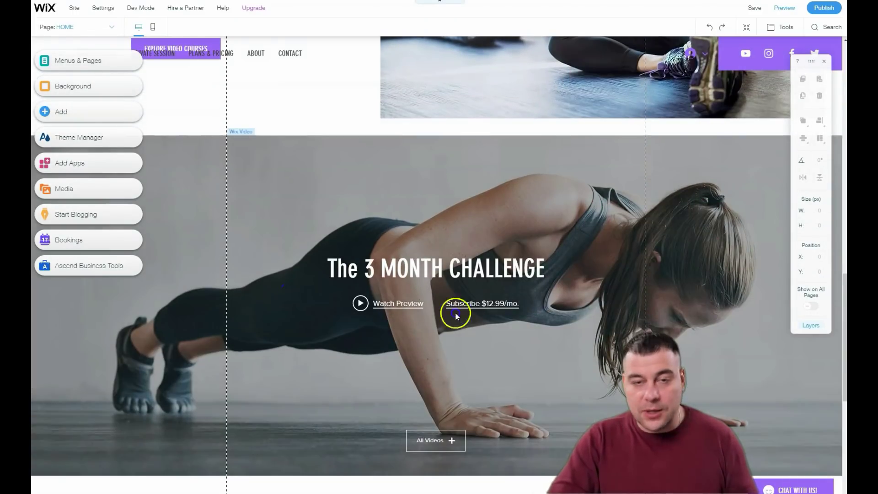
pyautogui.scroll(-8, 455, 313)
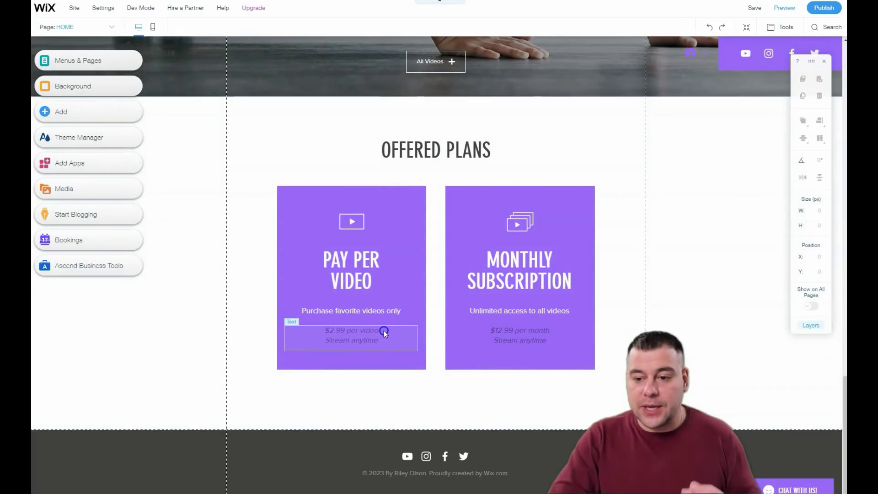
pyautogui.scroll(20, 383, 330)
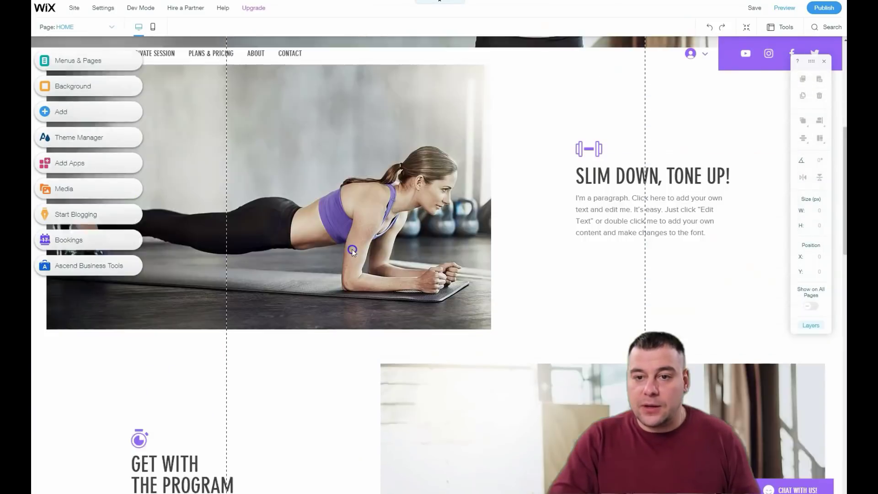
pyautogui.scroll(2, 352, 249)
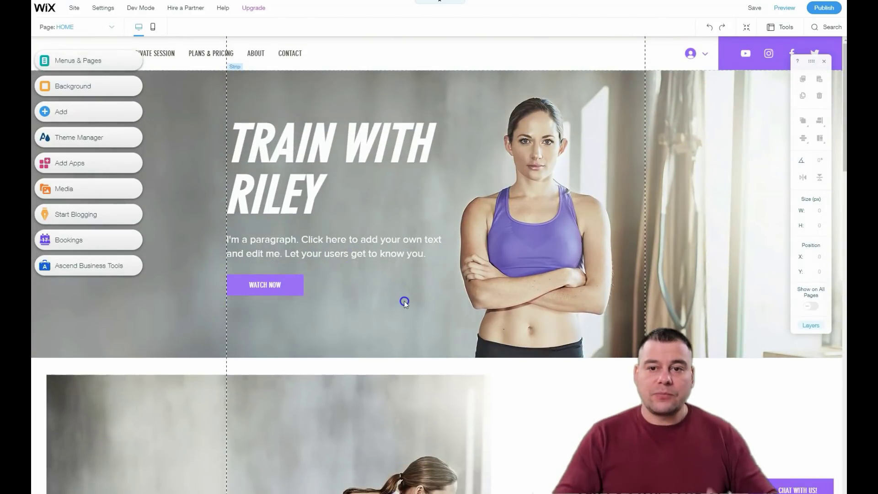
# Step: Review the home page's section structure again, including Get With the Program, The 3 Month Challenge and the footer's social bar
pyautogui.click(702, 35)
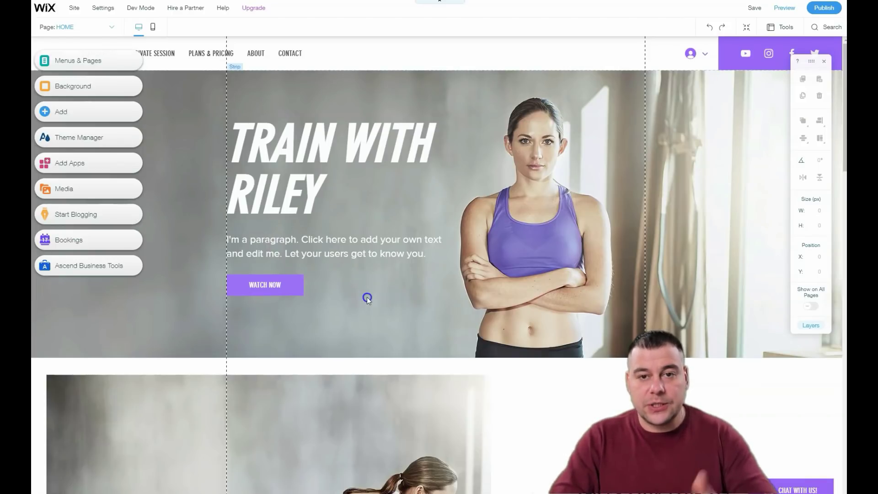
pyautogui.scroll(-4, 367, 297)
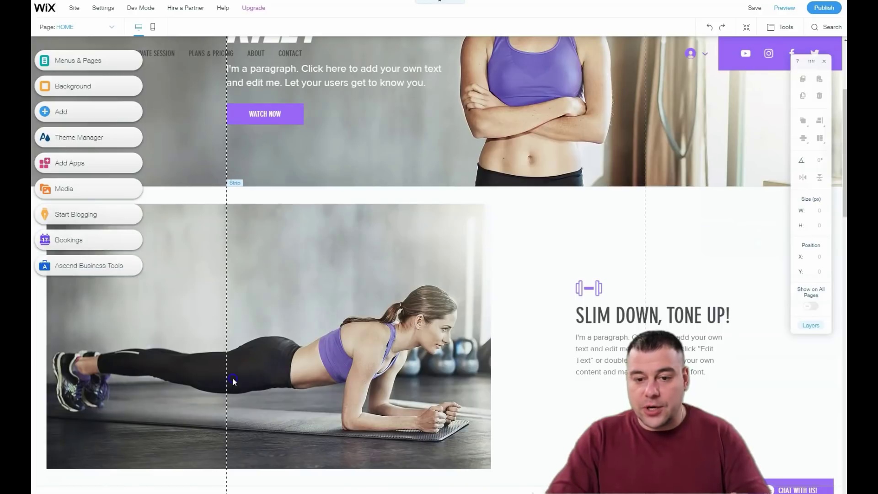
pyautogui.scroll(-6, 309, 323)
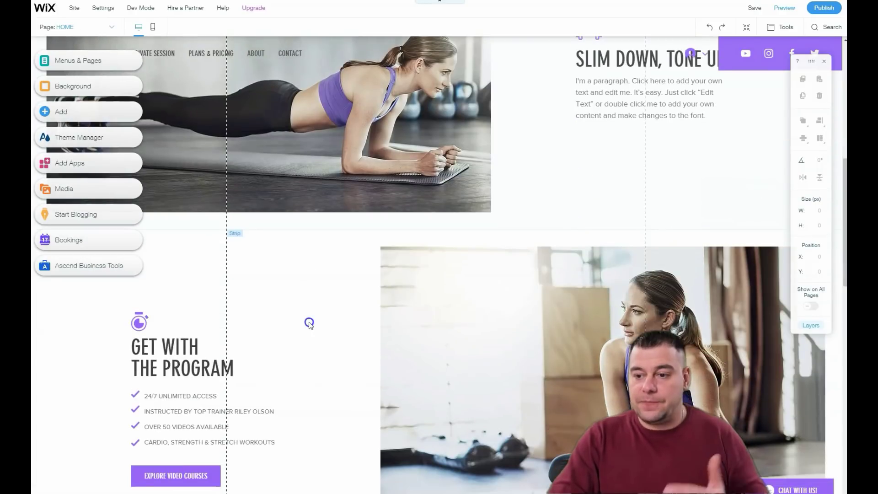
pyautogui.scroll(-2, 309, 323)
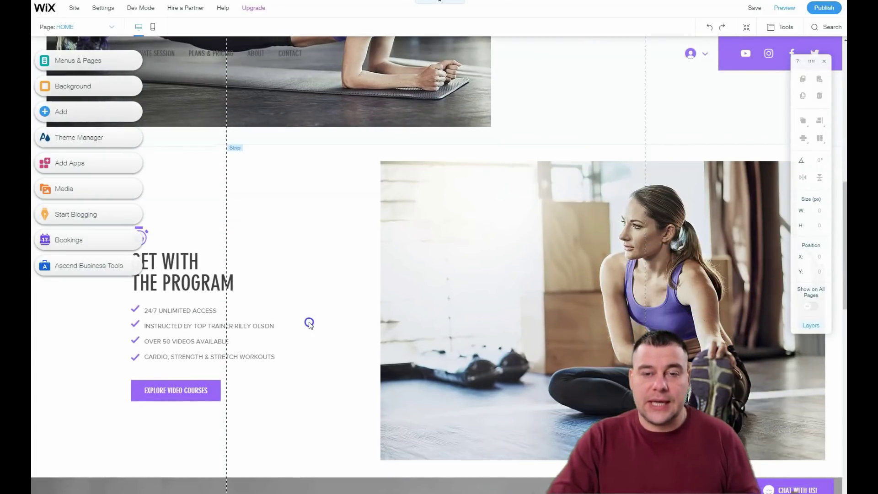
pyautogui.scroll(-13, 309, 323)
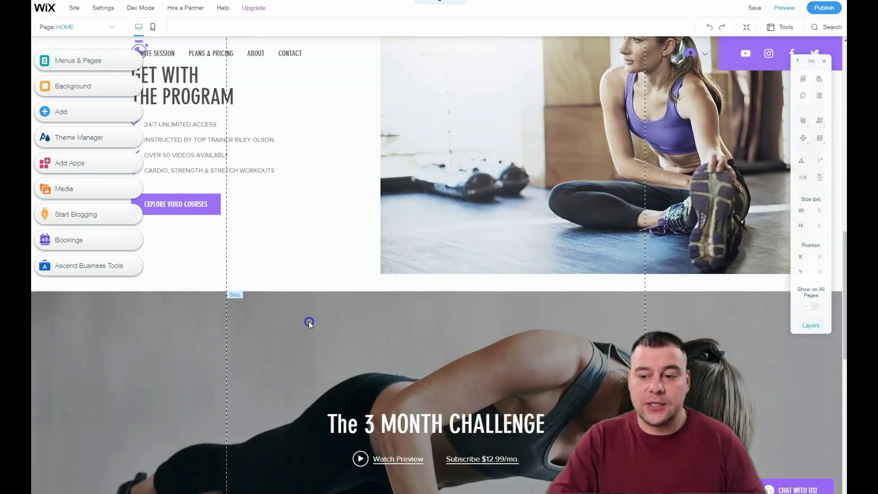
pyautogui.scroll(-4, 309, 323)
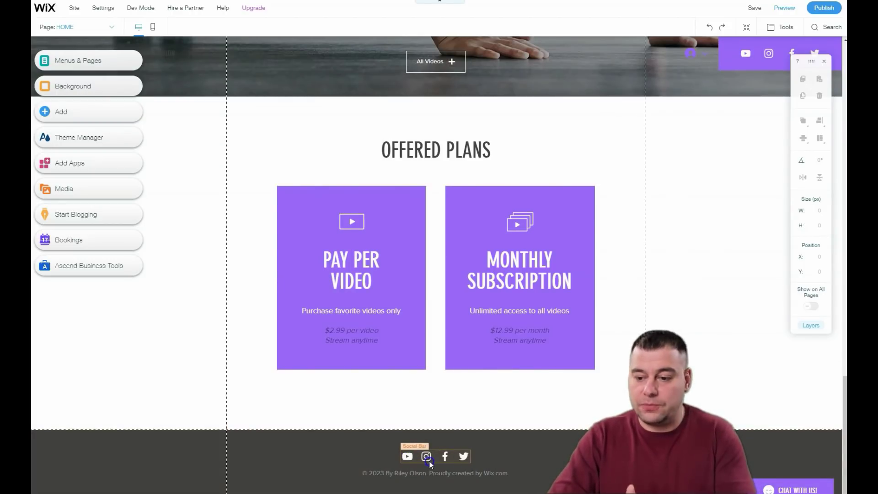
pyautogui.scroll(5, 407, 331)
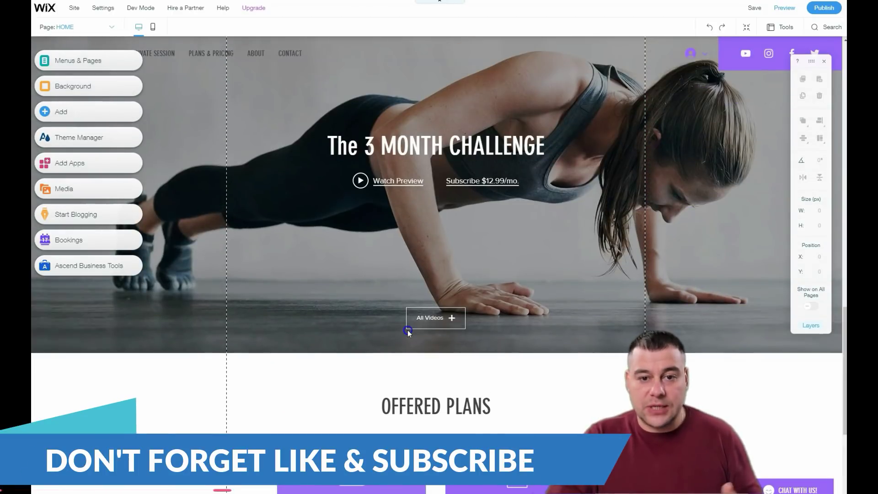
pyautogui.scroll(-5, 375, 296)
pyautogui.scroll(10, 376, 296)
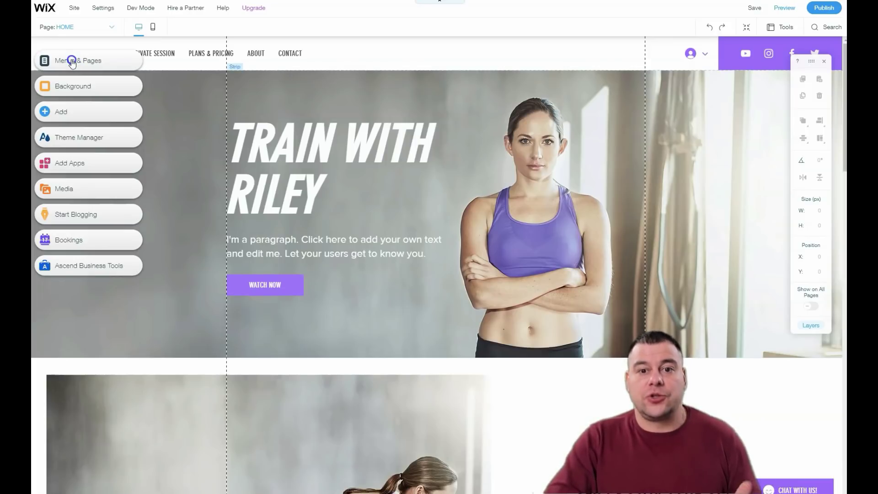
# Step: Look over the editor's site options, such as Site History, and its settings options, such as Connect Domain and Get Found on Google
pyautogui.click(103, 8)
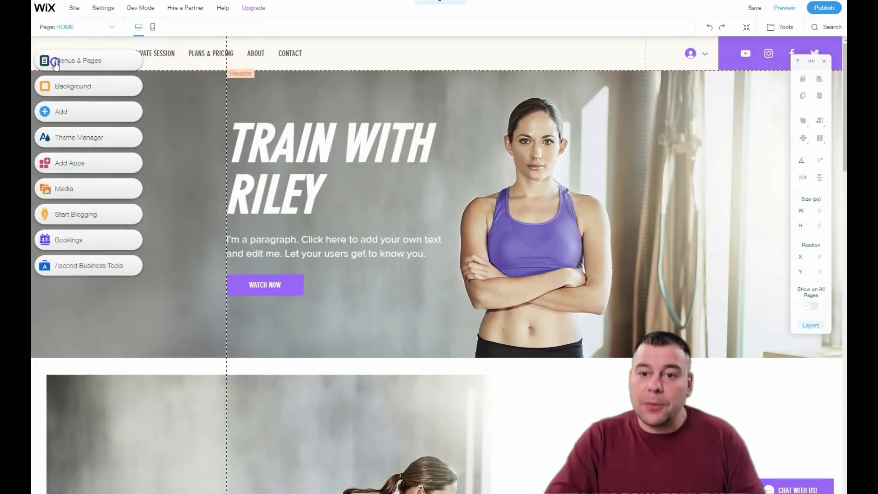
pyautogui.click(73, 7)
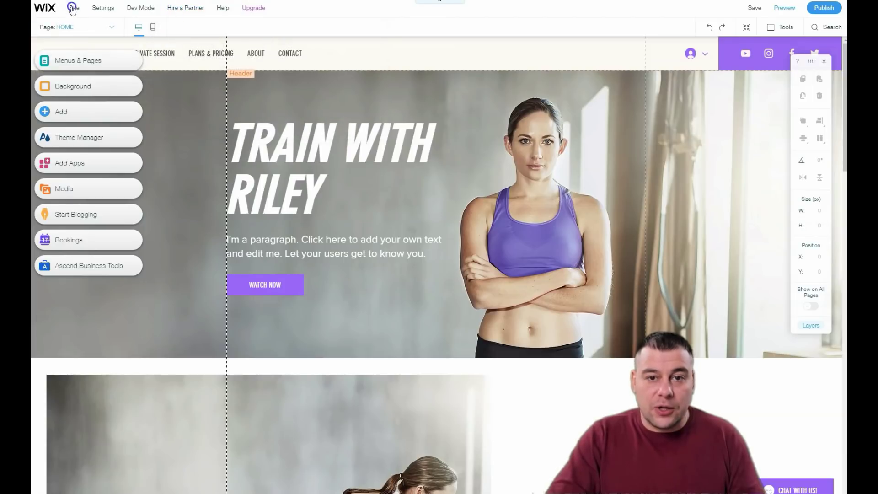
pyautogui.moveTo(74, 10)
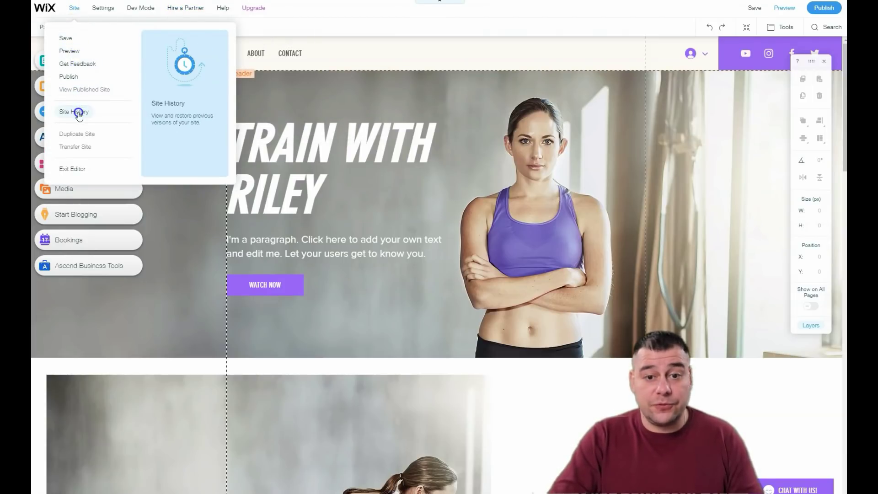
pyautogui.moveTo(105, 8)
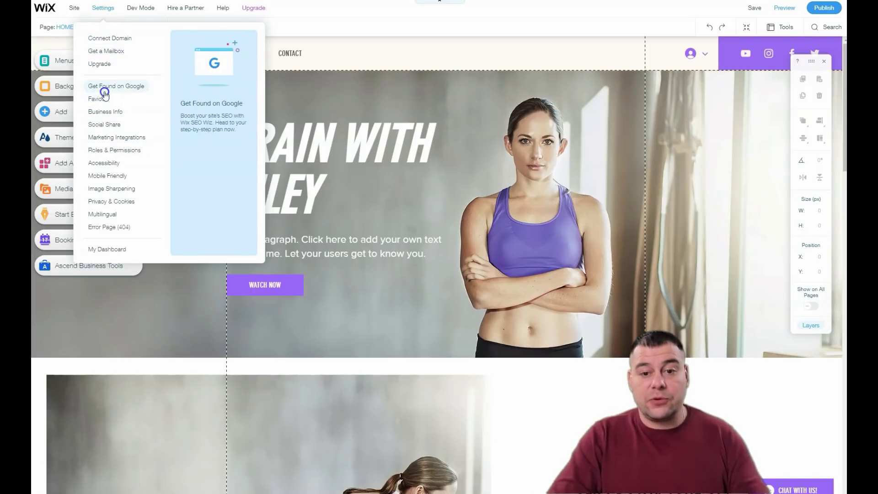
pyautogui.moveTo(159, 6)
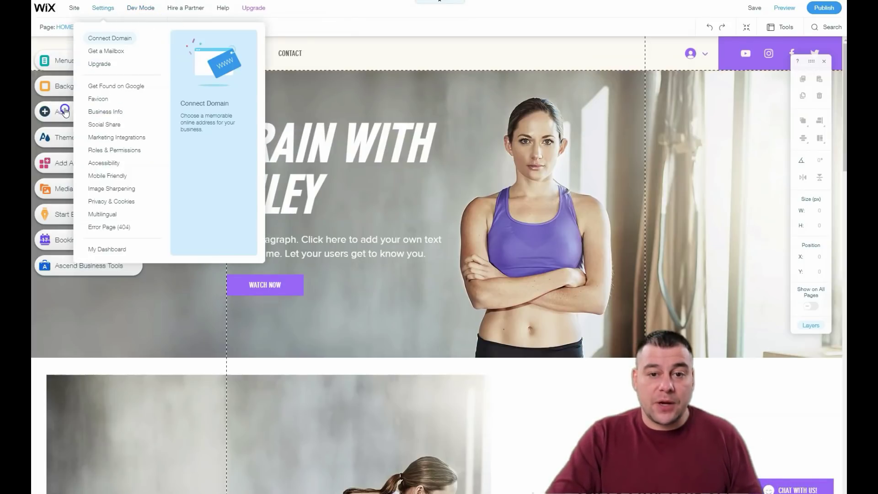
# Step: Open the site's menu and page management and set the page transition to None
pyautogui.click(61, 64)
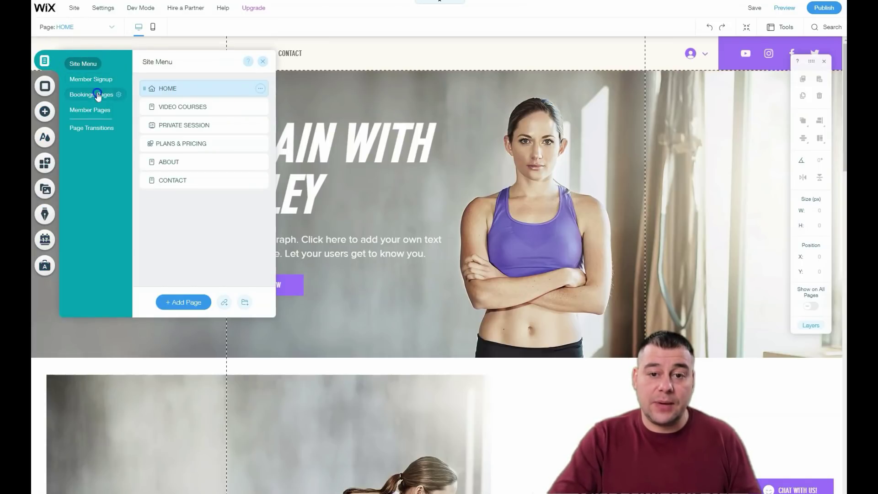
pyautogui.click(82, 131)
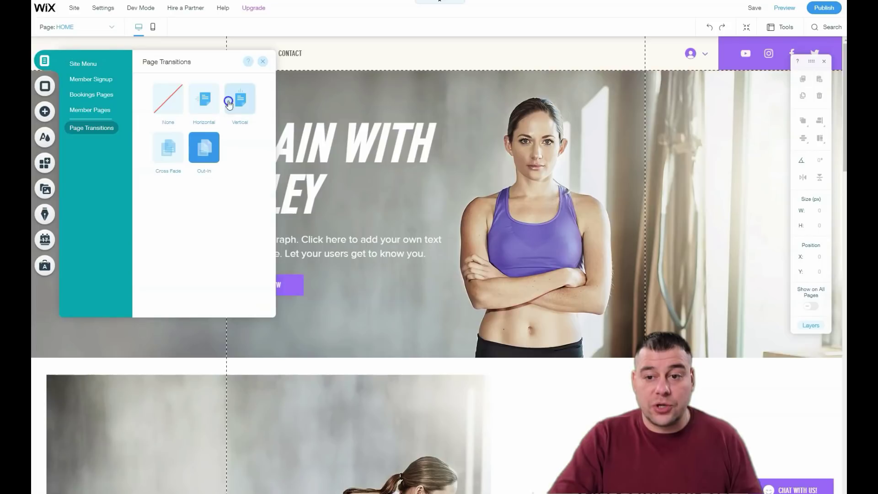
pyautogui.click(188, 160)
pyautogui.click(172, 153)
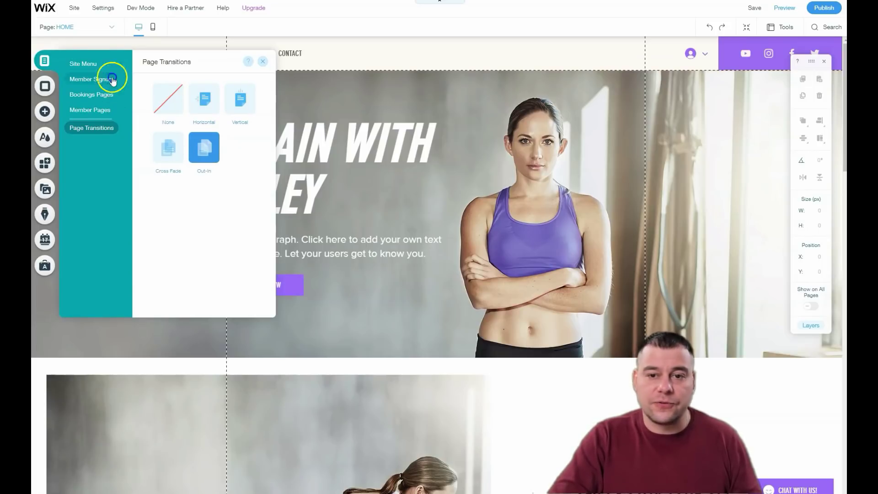
pyautogui.click(169, 98)
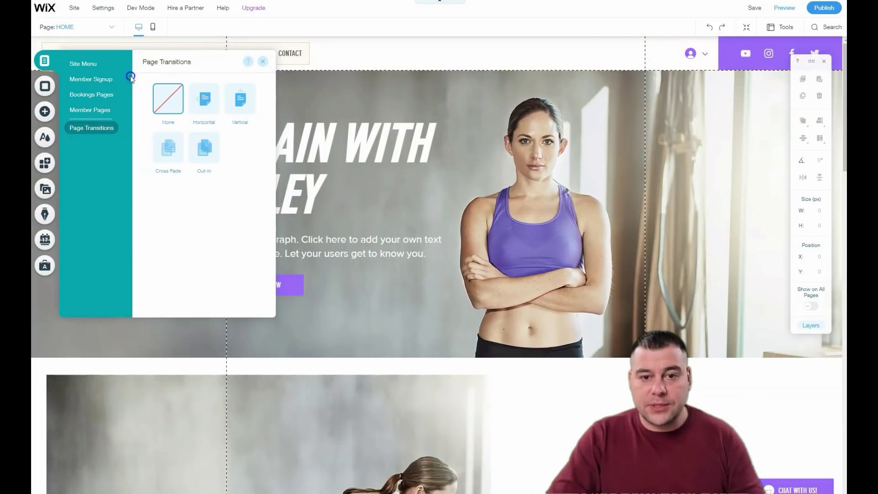
# Step: Reorder the site menu so Video Courses follows Private Session and Plans & Pricing sits between Video Courses and About
pyautogui.click(83, 64)
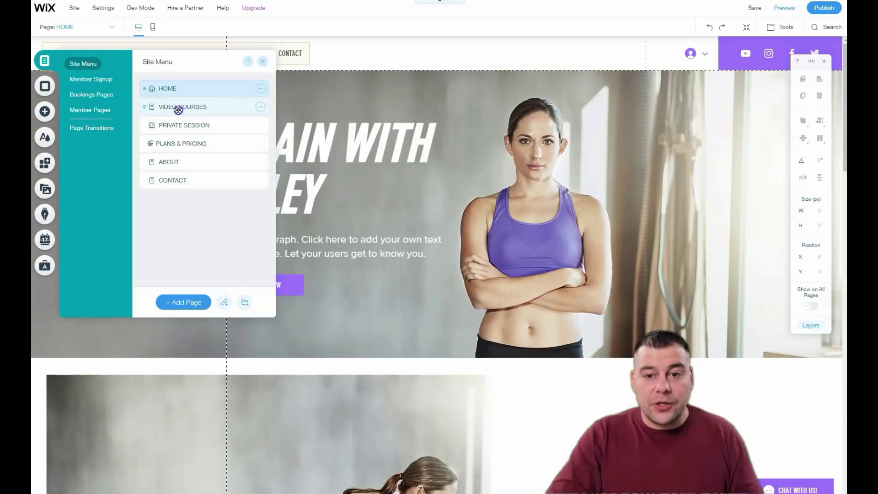
pyautogui.moveTo(178, 109); pyautogui.dragTo(173, 189)
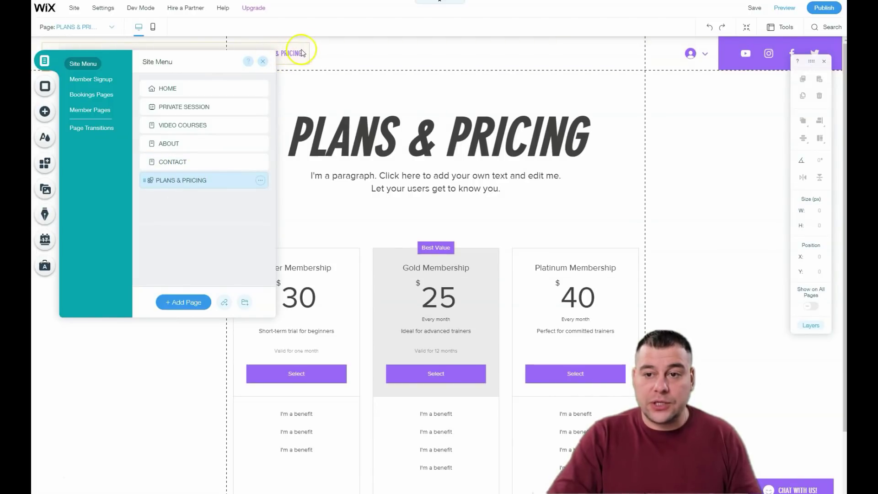
pyautogui.moveTo(192, 178); pyautogui.dragTo(220, 147)
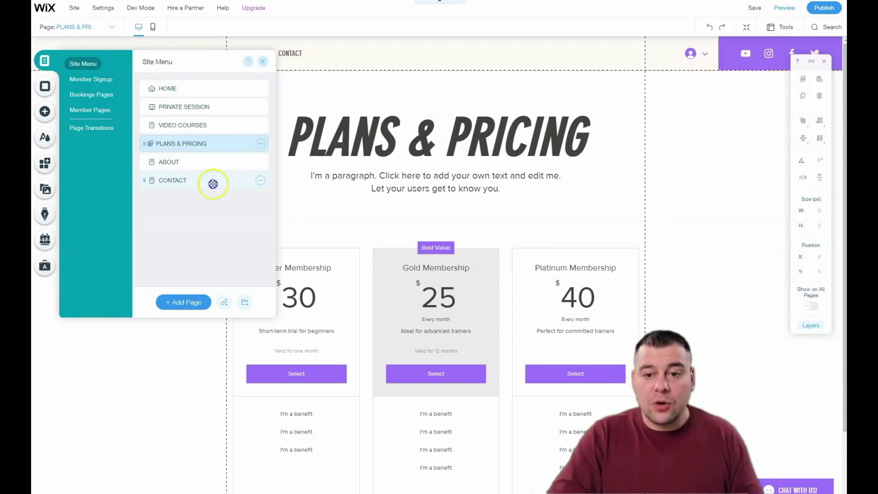
# Step: Return to the Home page, look over its sections, and open its page settings
pyautogui.click(163, 90)
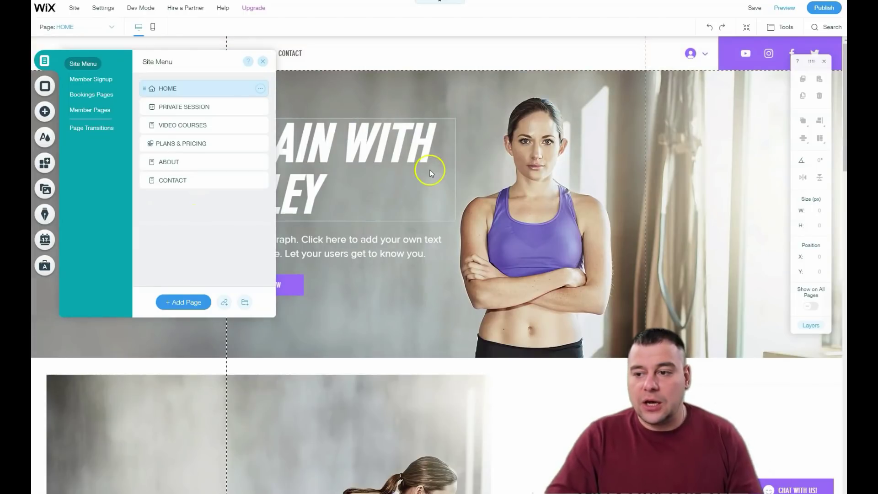
pyautogui.scroll(-10, 438, 179)
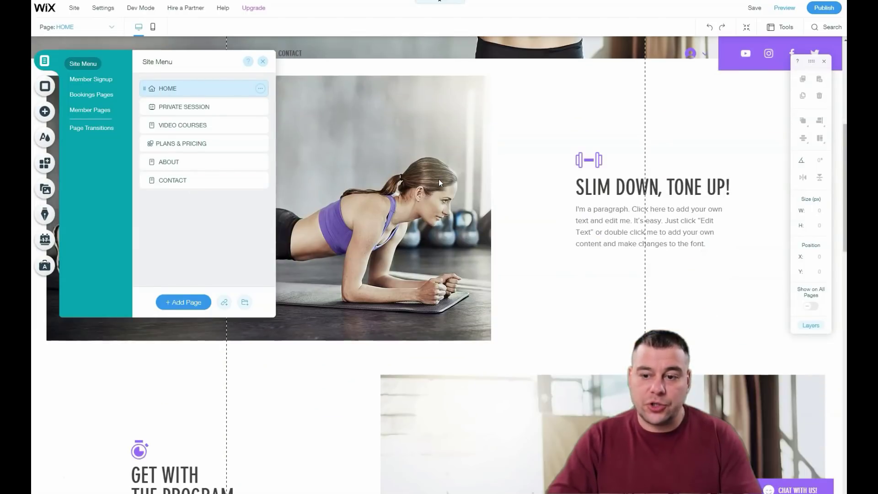
pyautogui.scroll(-10, 439, 182)
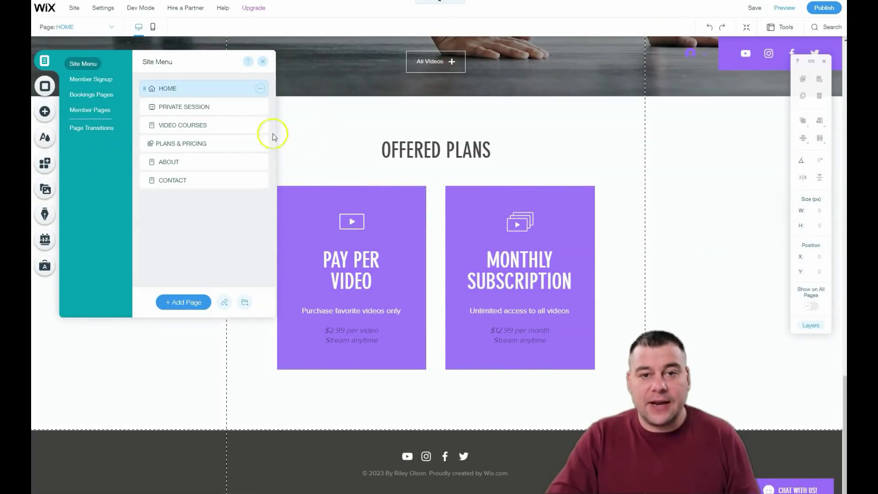
pyautogui.scroll(15, 333, 165)
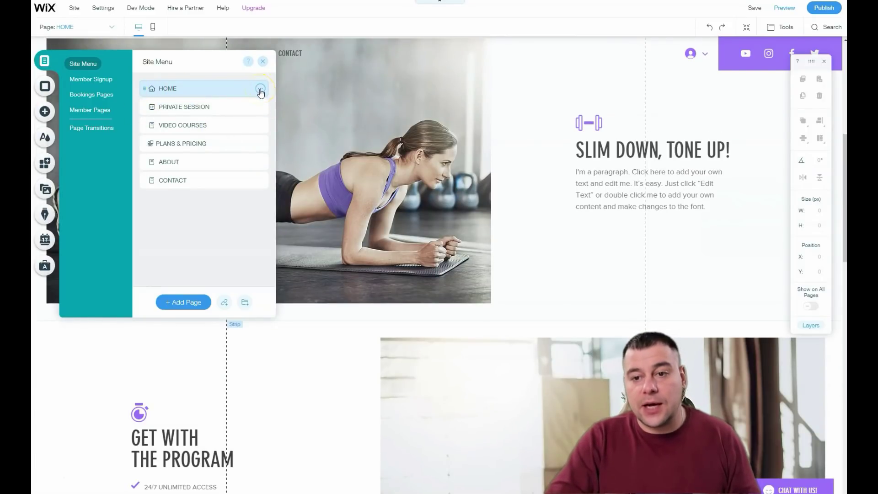
pyautogui.click(261, 90)
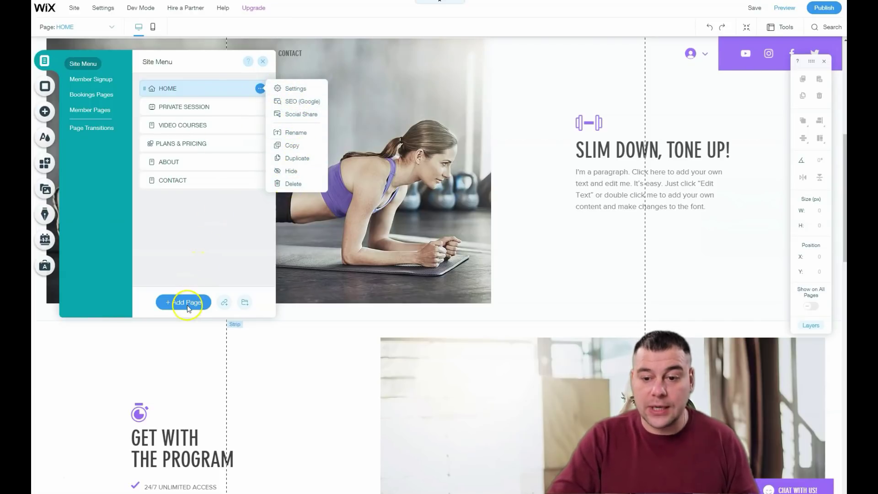
pyautogui.click(289, 90)
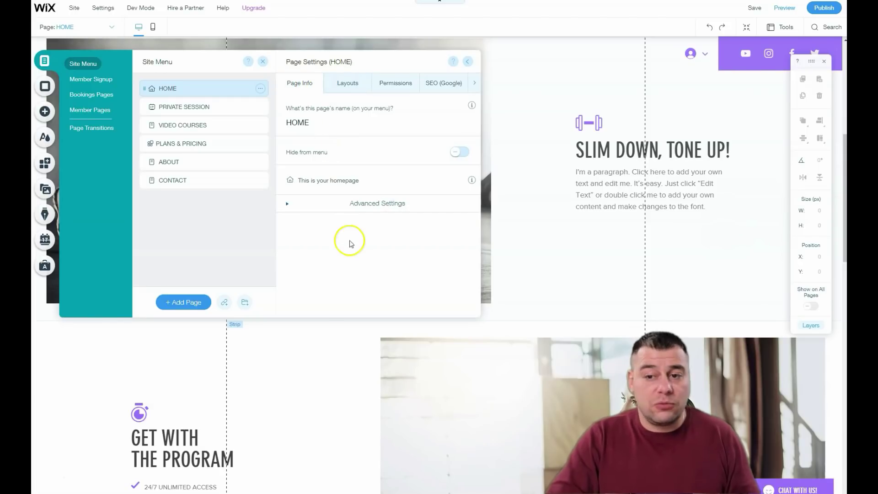
# Step: Look over the Home page's Layouts, Permissions, SEO (Google) and Social Share settings, and return to the site menu overview
pyautogui.click(343, 85)
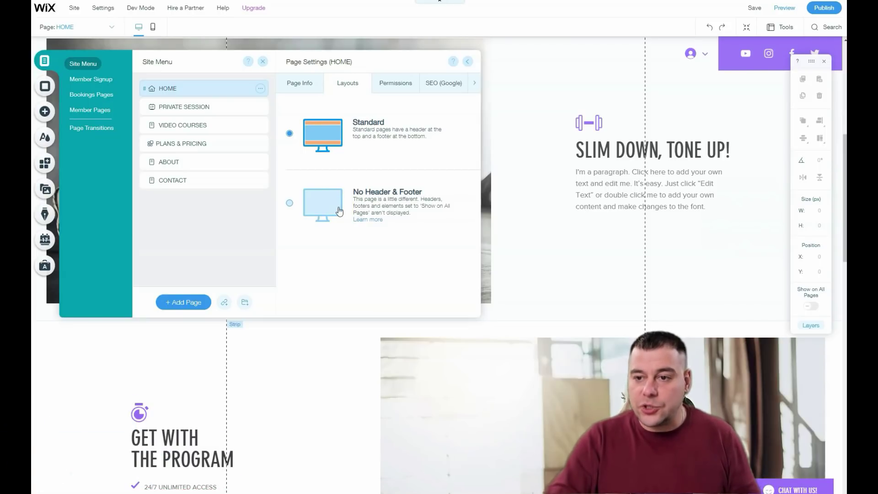
pyautogui.click(355, 116)
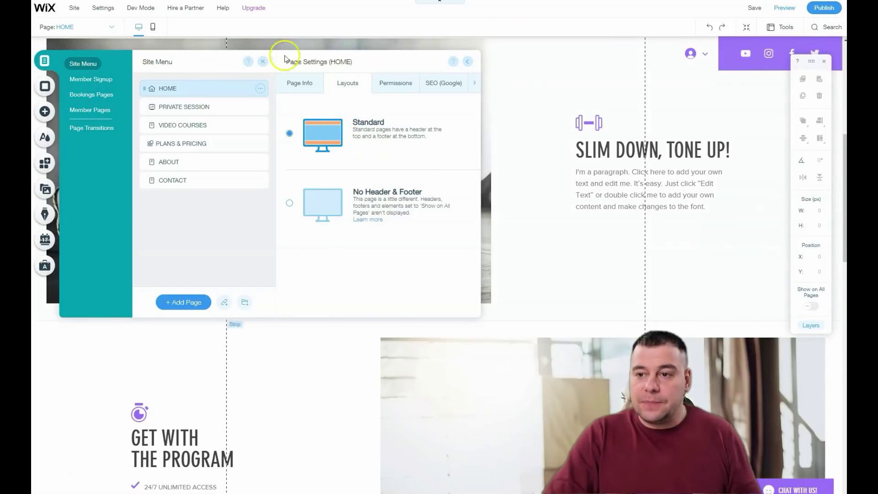
pyautogui.click(392, 83)
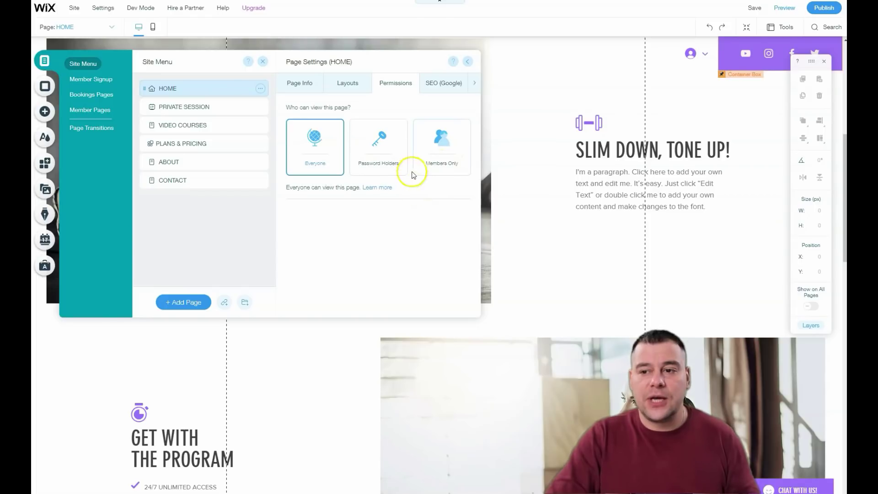
pyautogui.click(440, 84)
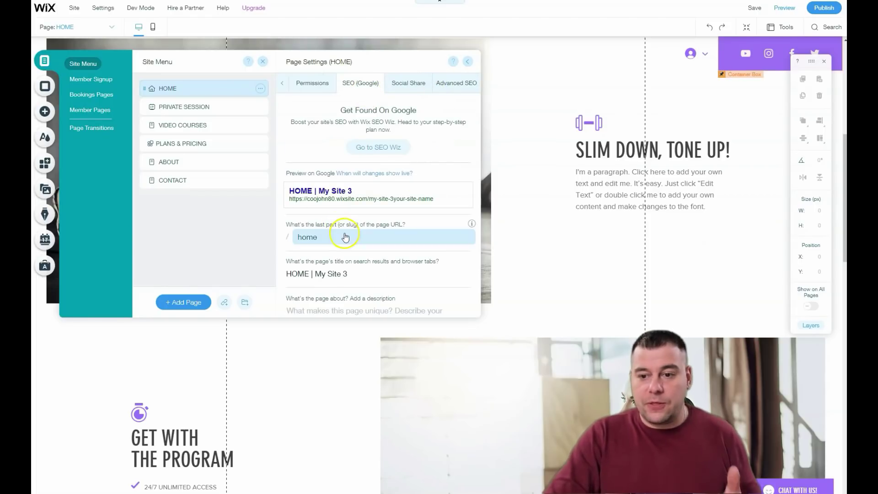
pyautogui.scroll(-2, 359, 234)
pyautogui.scroll(2, 371, 233)
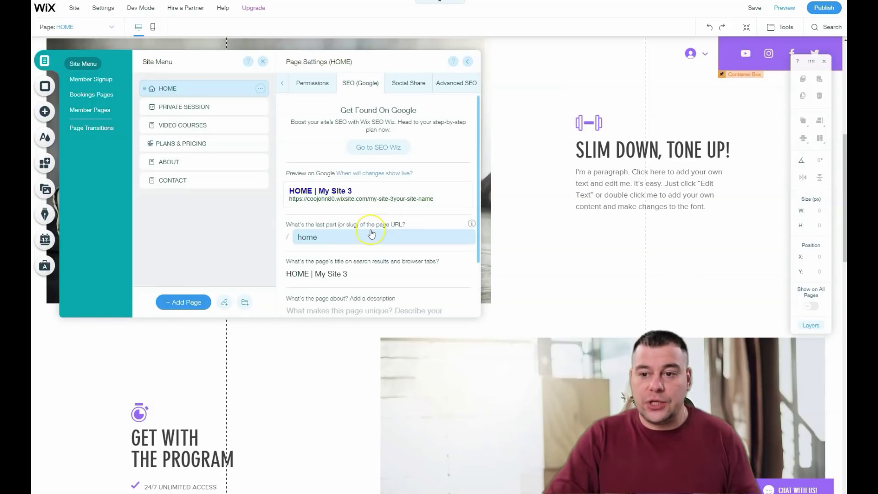
pyautogui.click(411, 86)
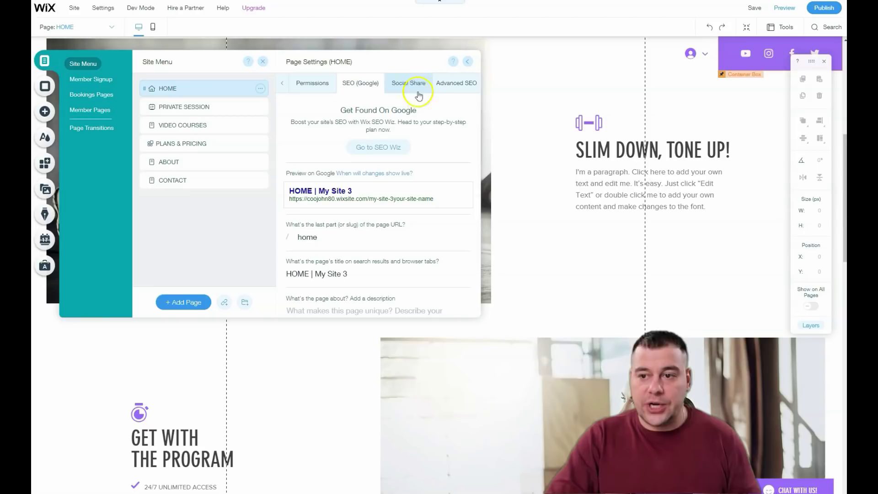
pyautogui.click(417, 87)
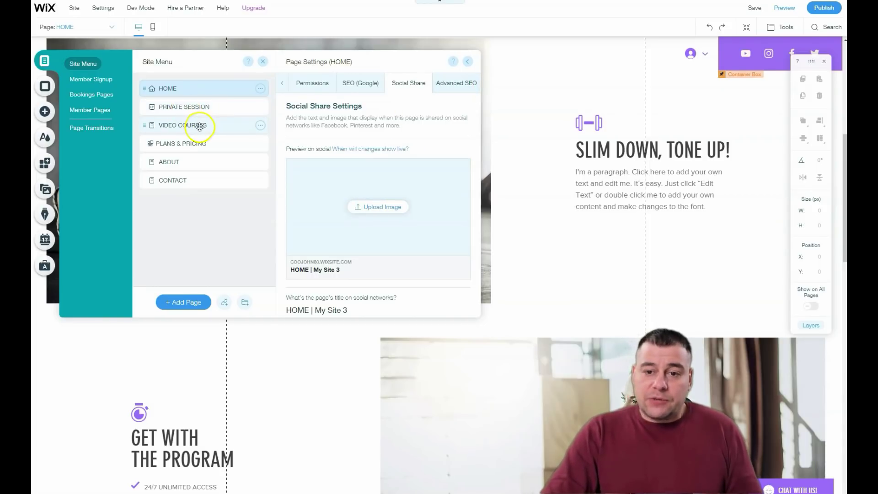
pyautogui.click(83, 67)
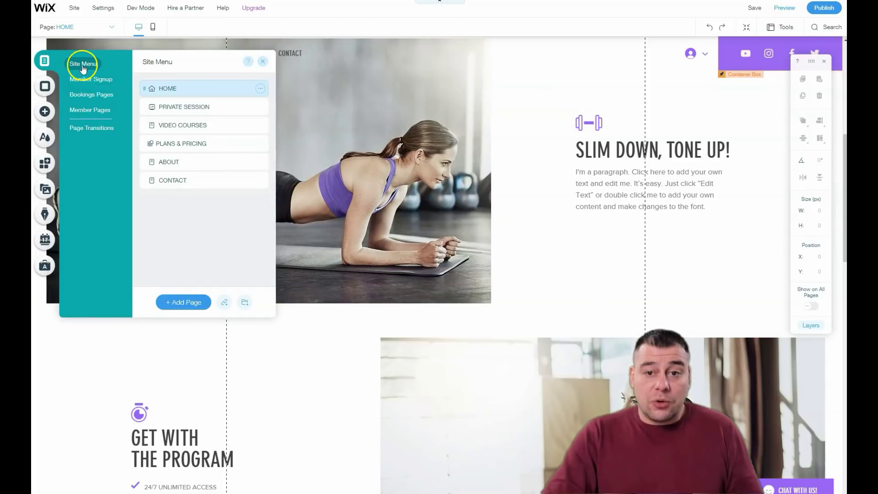
pyautogui.click(136, 111)
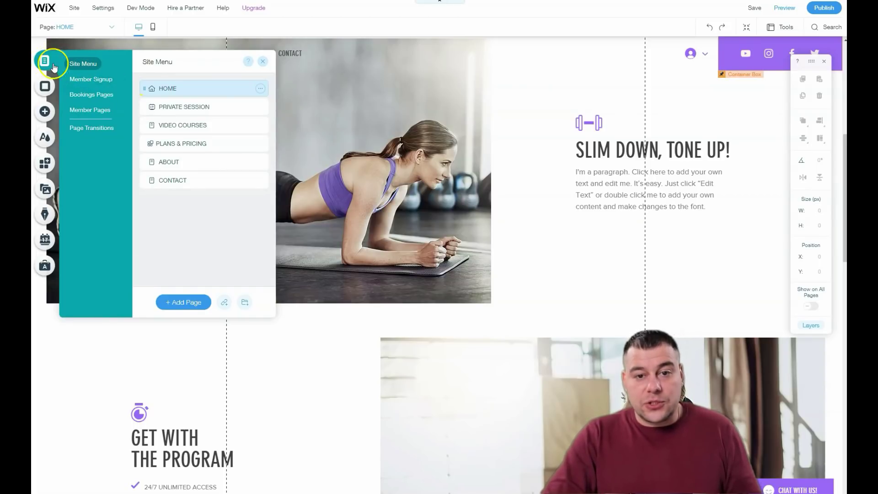
# Step: Look over the page background options and set the Home page's background color to gray #9E9E9E
pyautogui.click(46, 87)
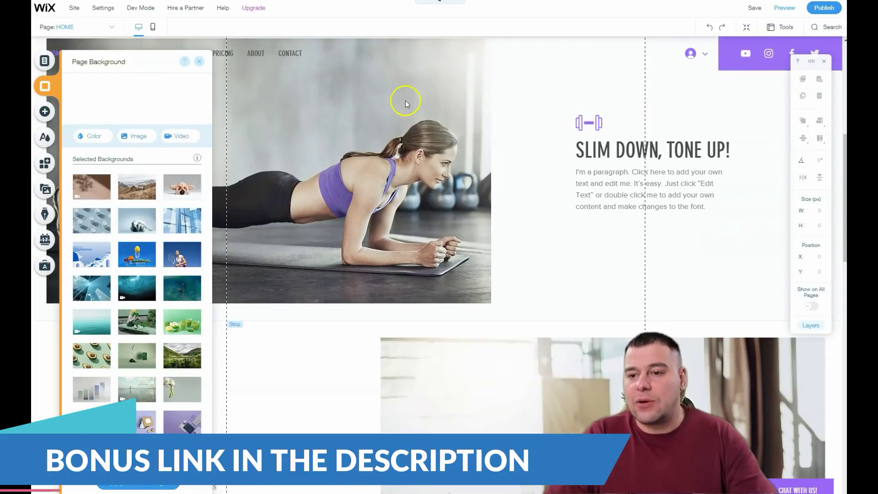
pyautogui.moveTo(138, 194)
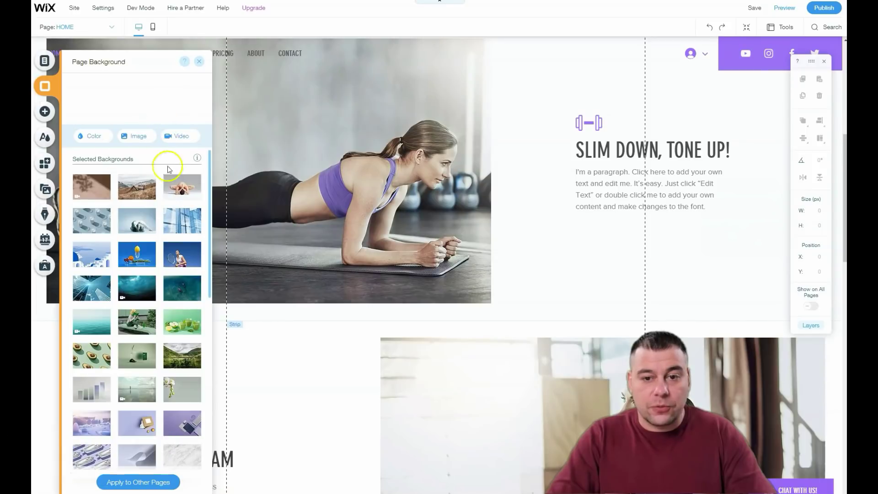
pyautogui.scroll(-6, 137, 183)
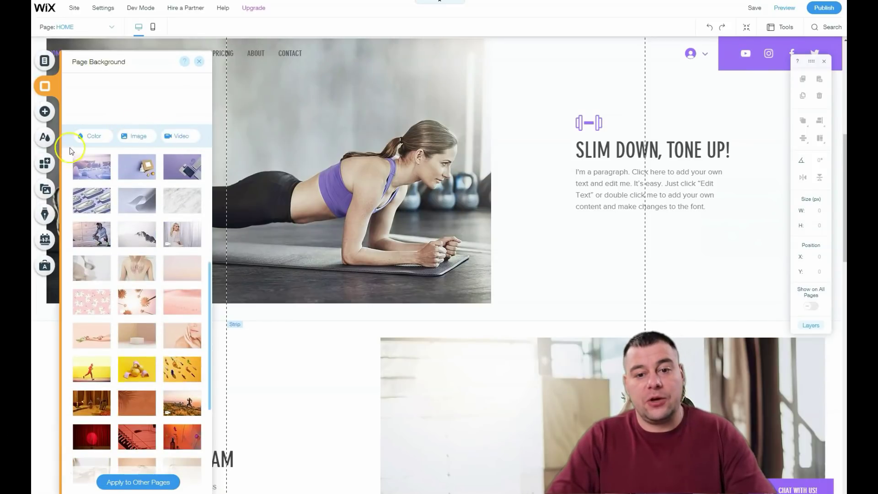
pyautogui.click(82, 136)
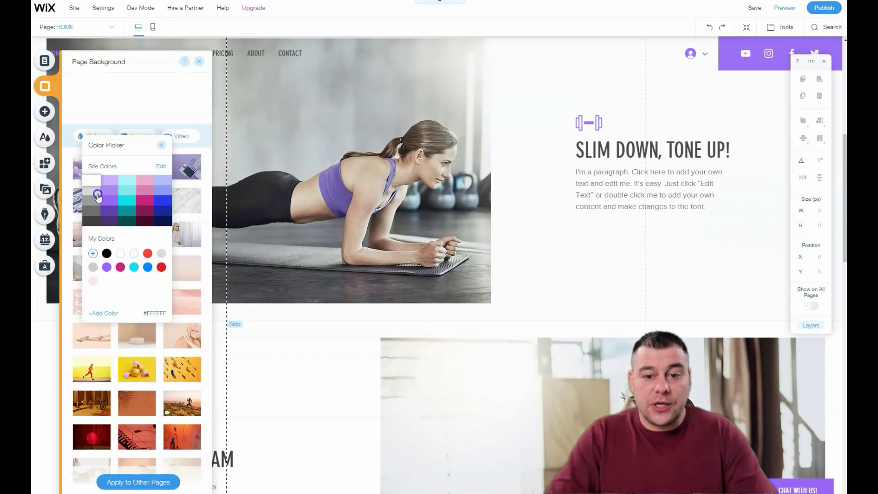
pyautogui.click(96, 201)
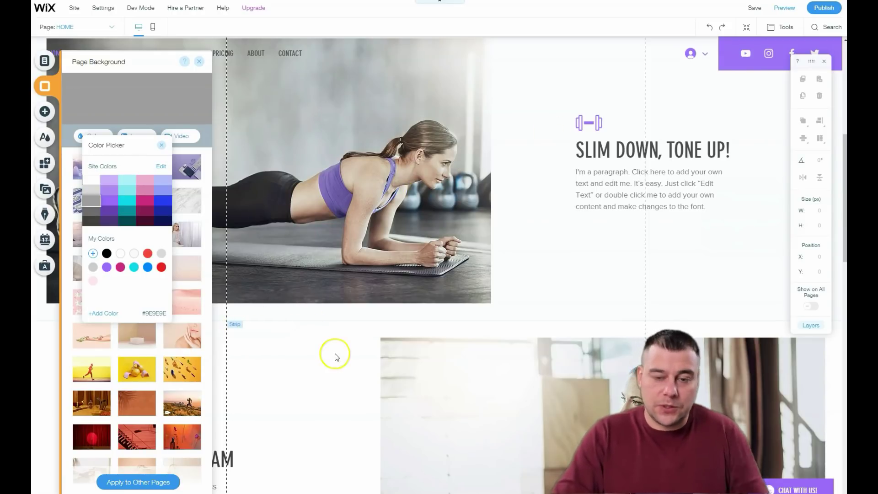
pyautogui.click(161, 146)
# Step: Look through the suggested backgrounds and set the Home page's background color to blue #273CF5
pyautogui.scroll(-5, 146, 339)
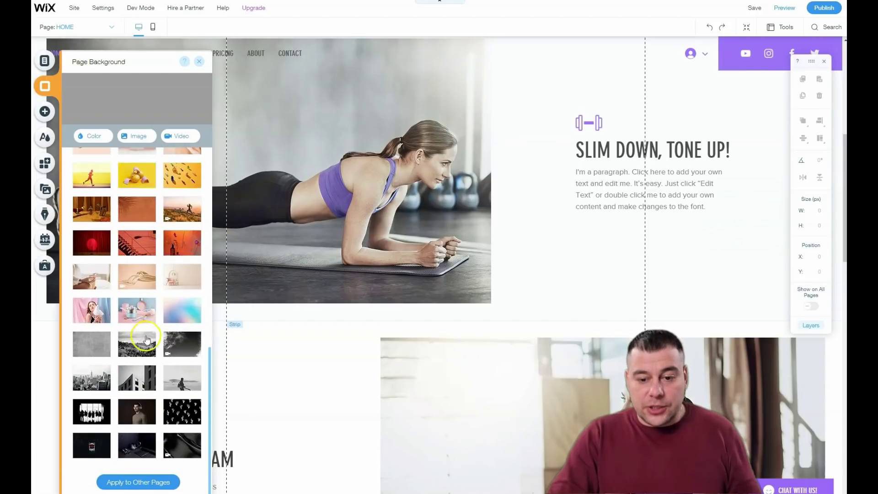
pyautogui.scroll(6, 146, 340)
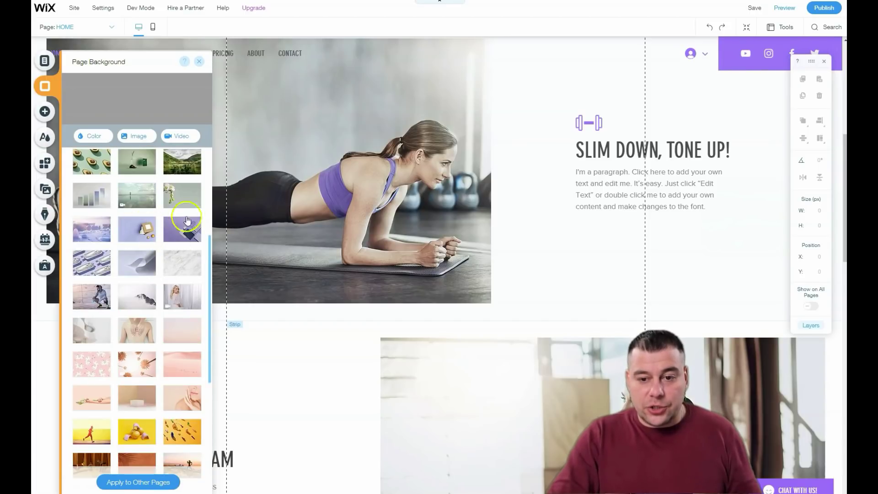
pyautogui.scroll(5, 183, 220)
pyautogui.scroll(5, 265, 198)
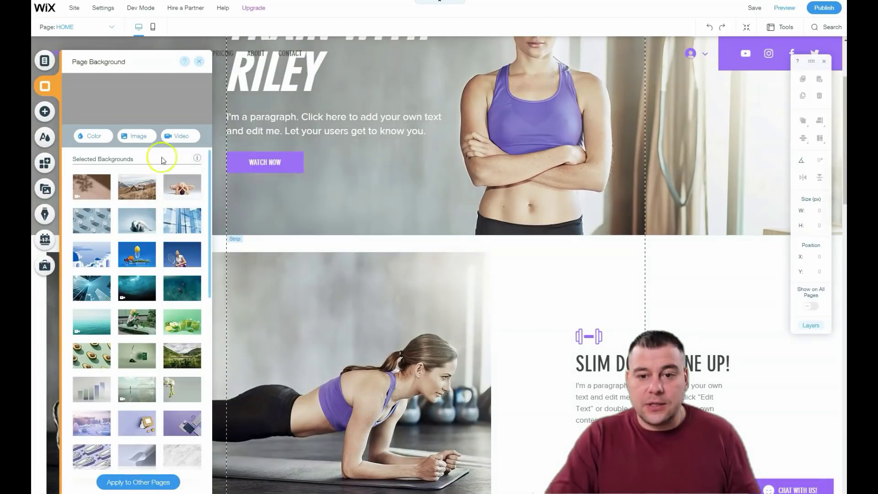
pyautogui.click(85, 137)
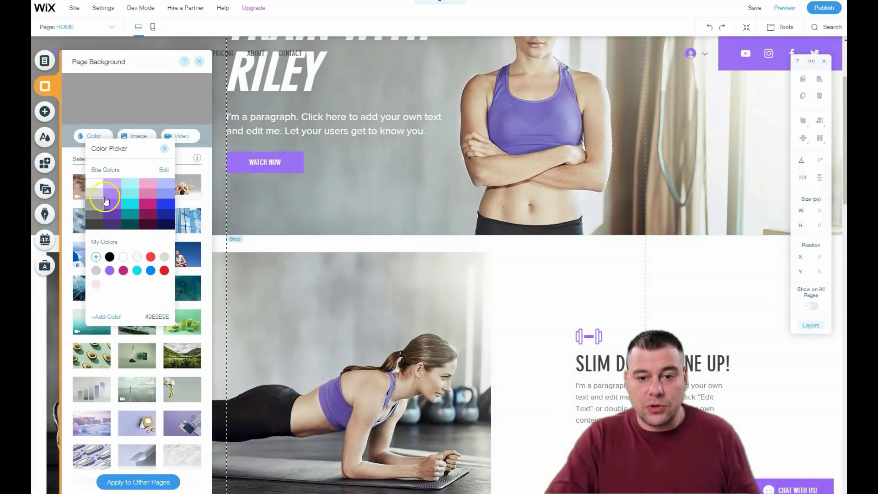
pyautogui.click(167, 205)
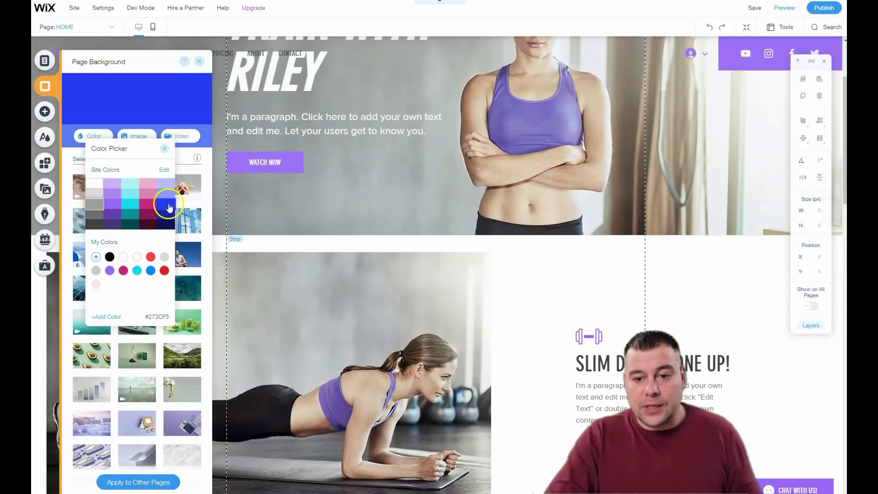
pyautogui.click(168, 149)
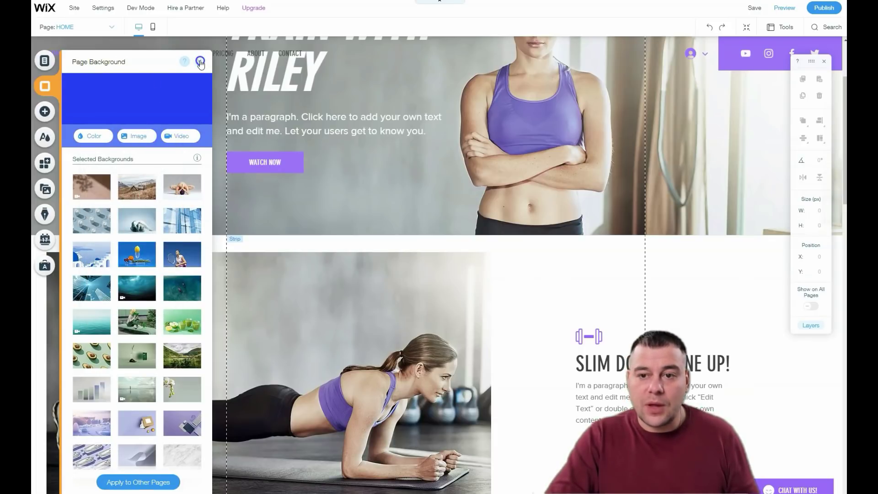
pyautogui.click(200, 62)
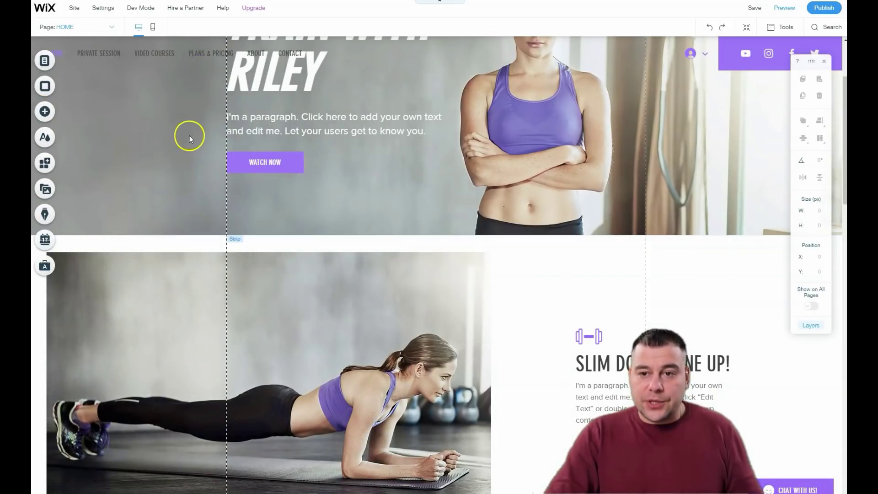
# Step: Select the site header and look through its preset header designs without applying one
pyautogui.scroll(3, 189, 136)
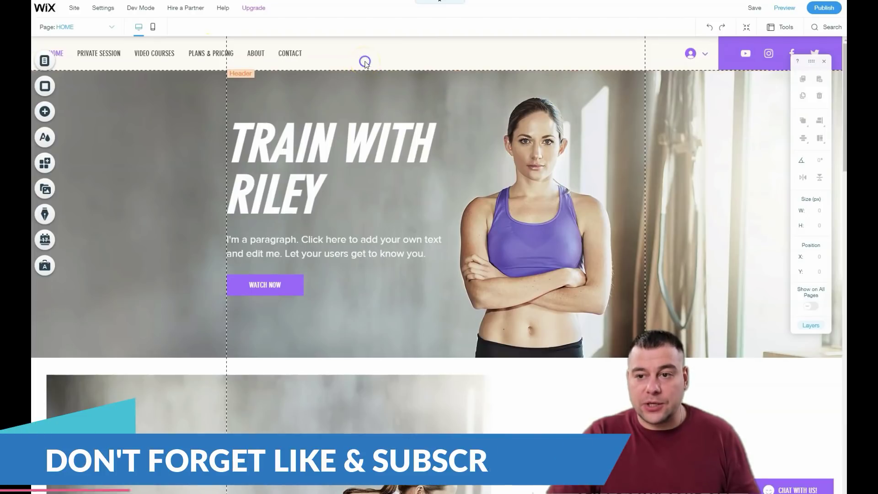
pyautogui.click(328, 64)
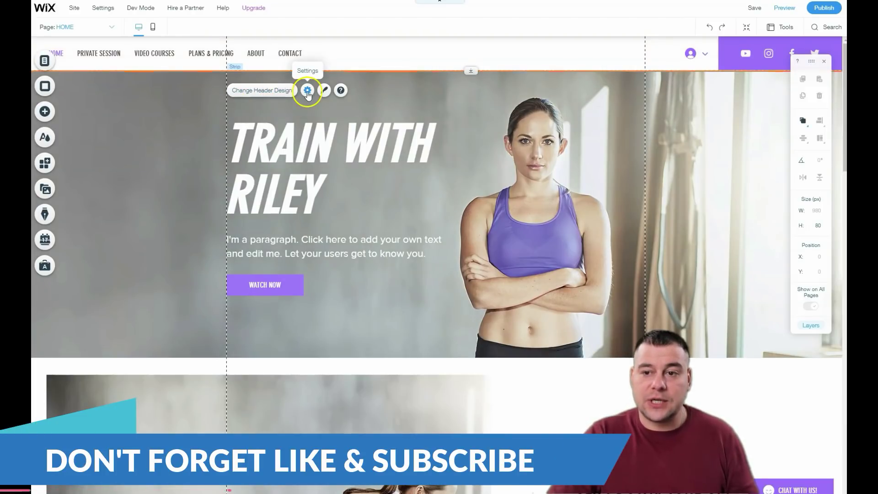
pyautogui.click(274, 91)
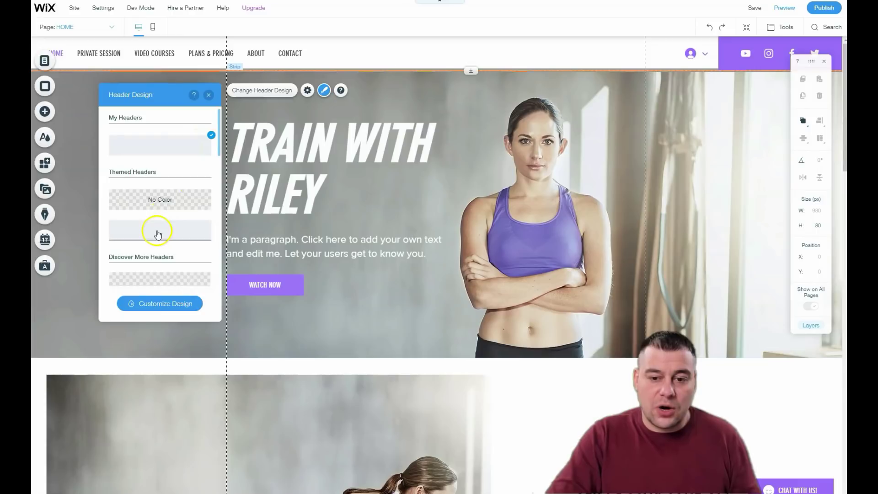
pyautogui.scroll(-5, 157, 232)
pyautogui.scroll(-2, 156, 232)
pyautogui.scroll(8, 165, 210)
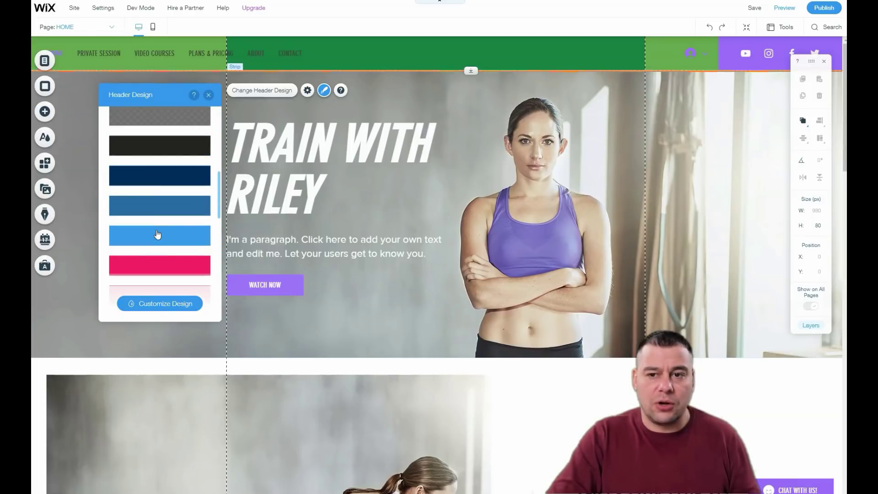
pyautogui.click(209, 96)
# Step: Look over the header's scroll settings and select the hero strip below the header
pyautogui.click(307, 90)
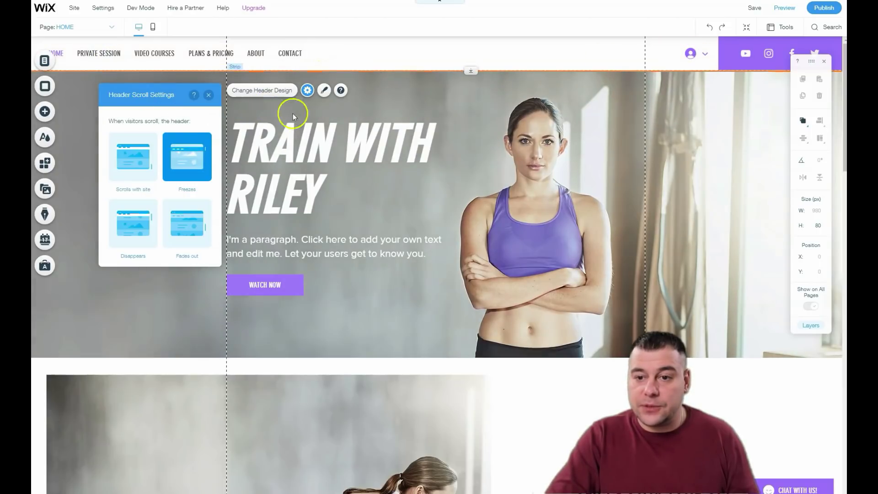
pyautogui.click(532, 175)
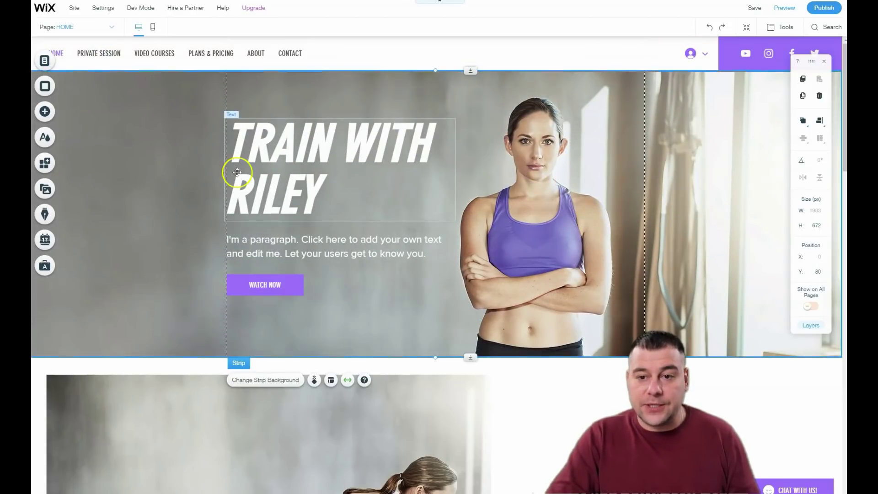
pyautogui.click(116, 157)
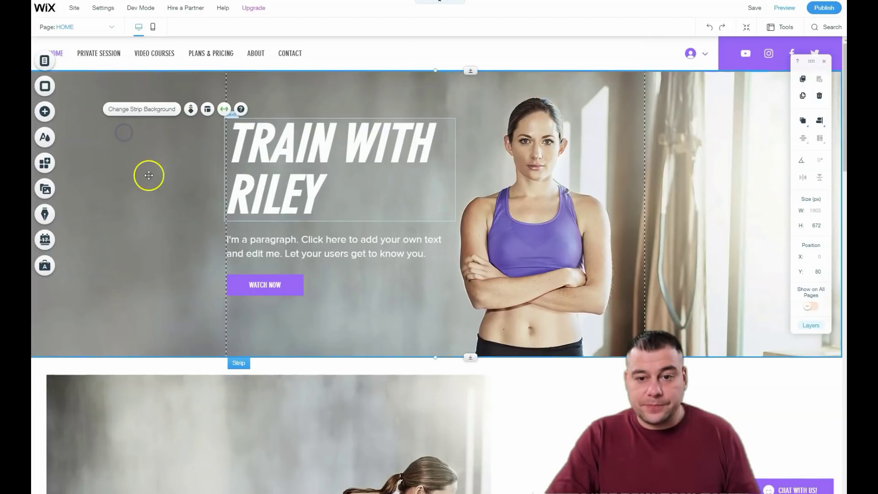
# Step: In Zoom Out mode, move the Slim Down, Tone Up! section down one place and Get With the Program above the hero strip
pyautogui.click(747, 27)
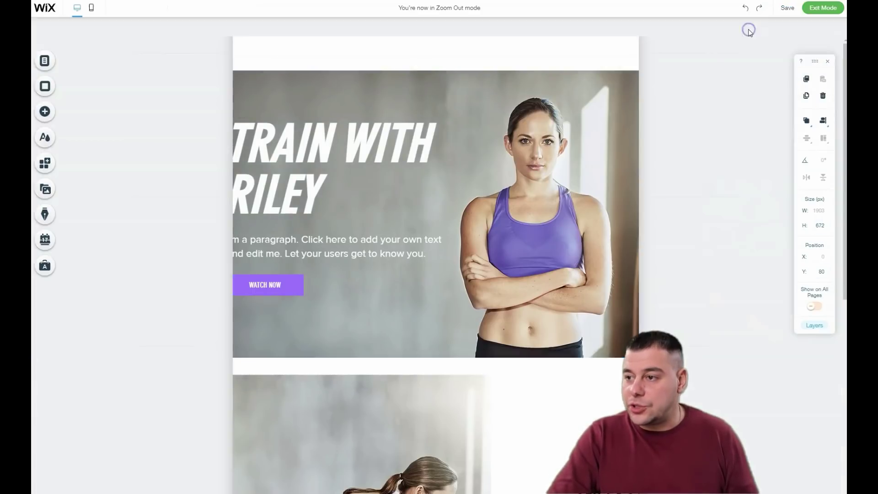
pyautogui.scroll(-8, 455, 349)
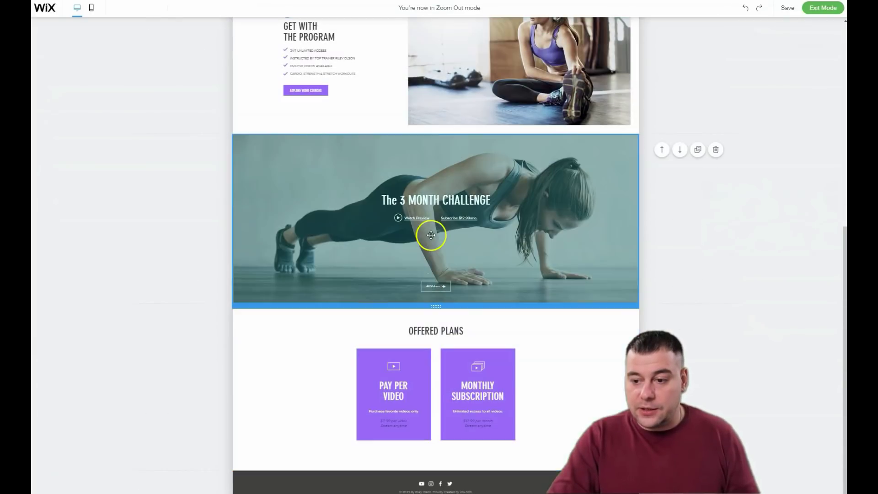
pyautogui.scroll(7, 427, 232)
pyautogui.scroll(1, 428, 224)
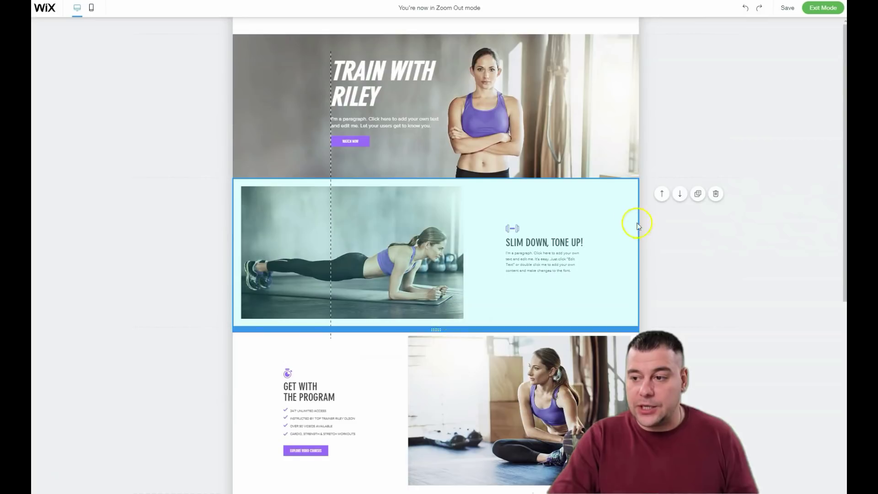
pyautogui.click(680, 194)
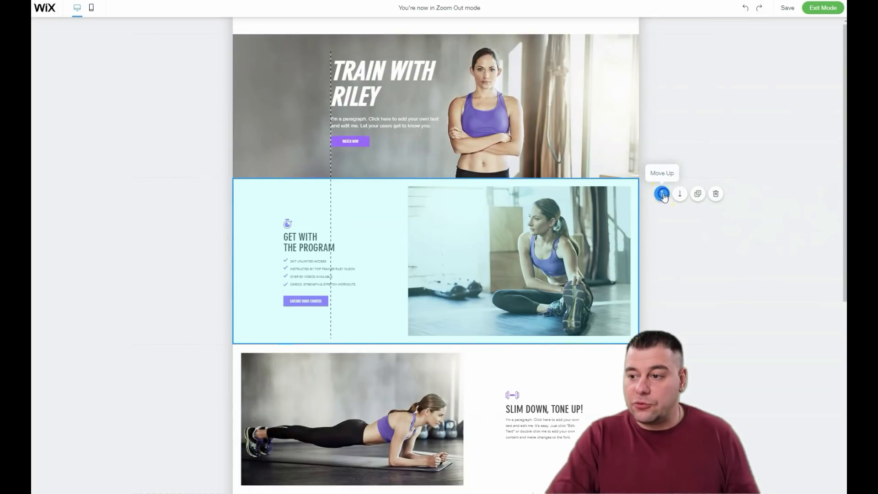
pyautogui.click(662, 194)
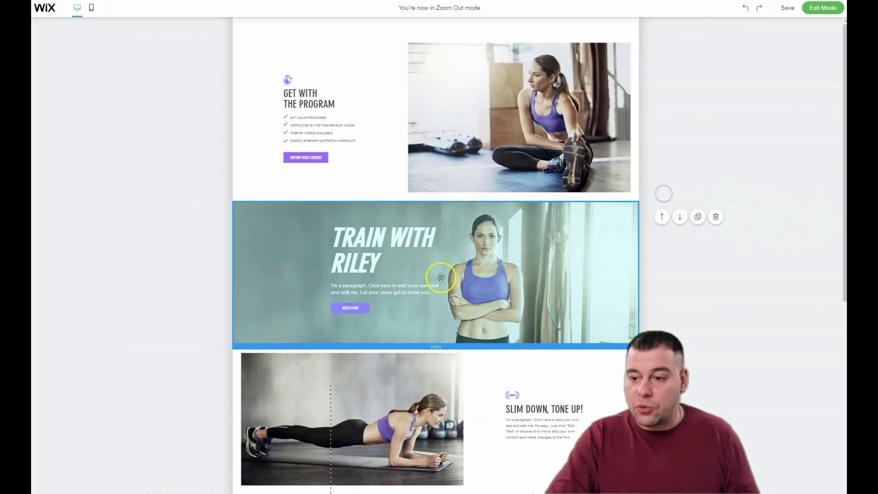
# Step: Duplicate the hero strip in Zoom Out mode and delete the copy
pyautogui.click(698, 218)
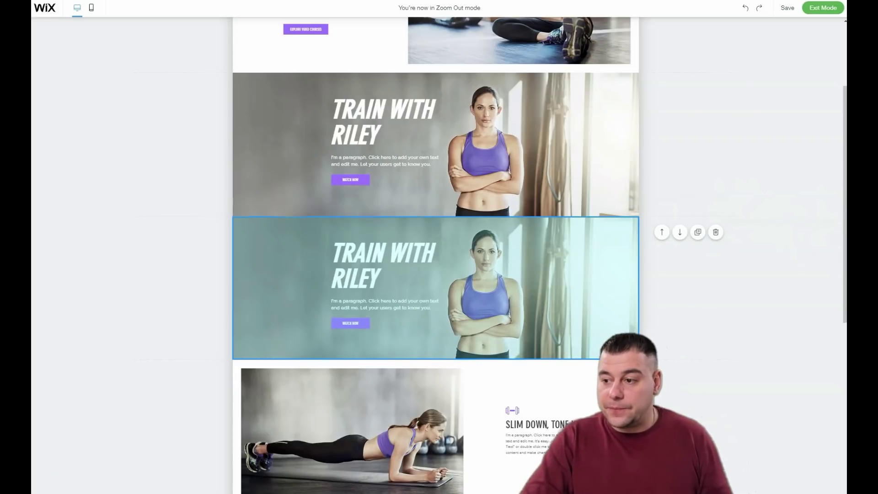
pyautogui.click(716, 233)
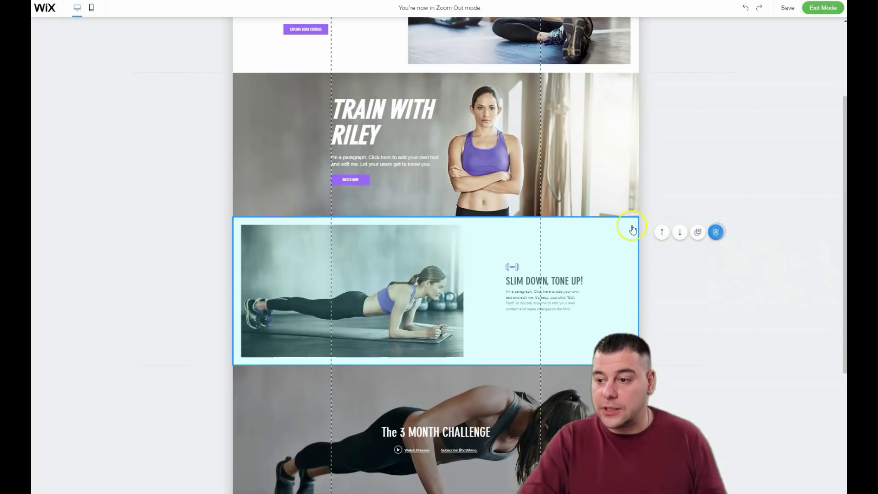
# Step: Move the hero strip below the Slim Down, Tone Up! section and restore the previous section order
pyautogui.scroll(3, 512, 283)
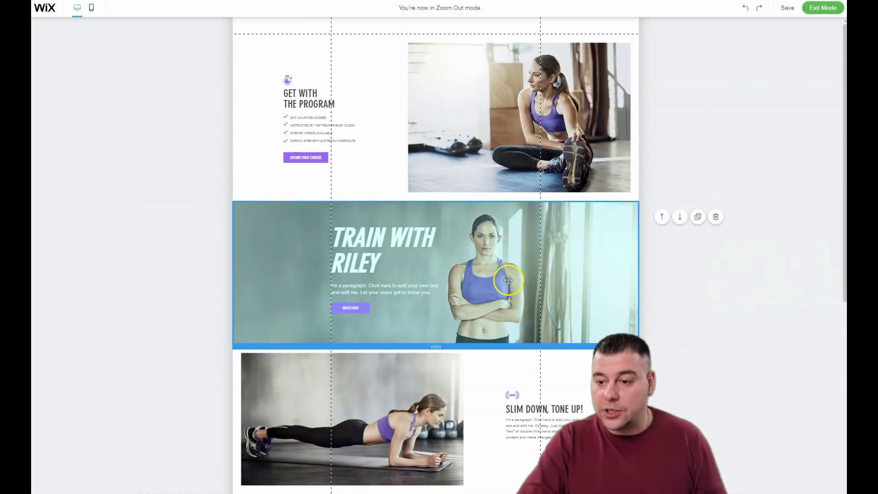
pyautogui.click(680, 217)
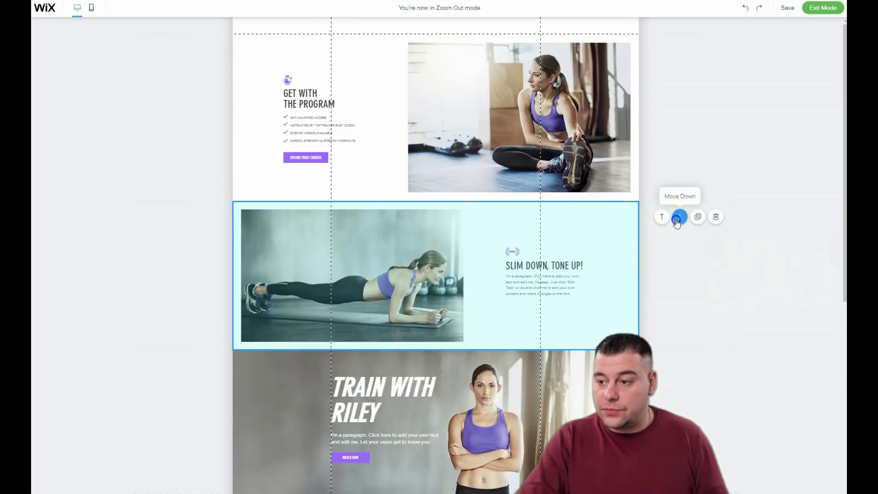
pyautogui.click(680, 216)
pyautogui.scroll(-8, 361, 297)
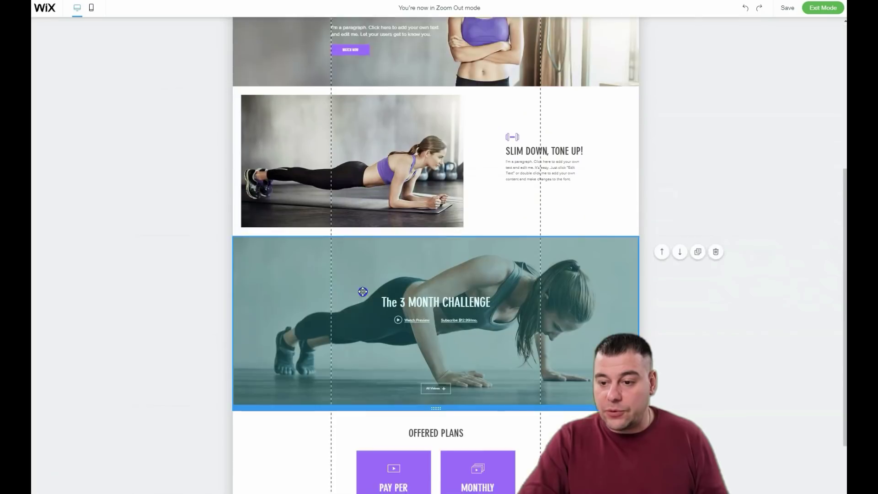
pyautogui.scroll(8, 448, 310)
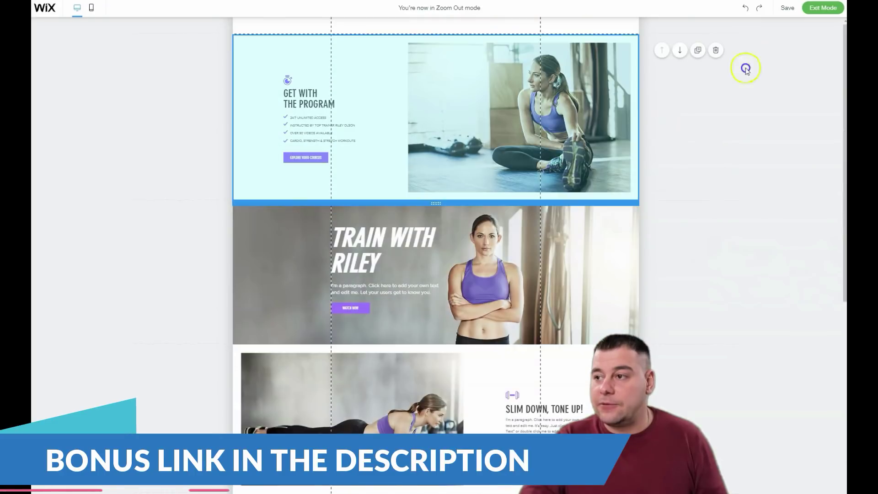
# Step: Move the hero strip above the Get With the Program section in Zoom Out mode and return to the normal editor
pyautogui.click(669, 61)
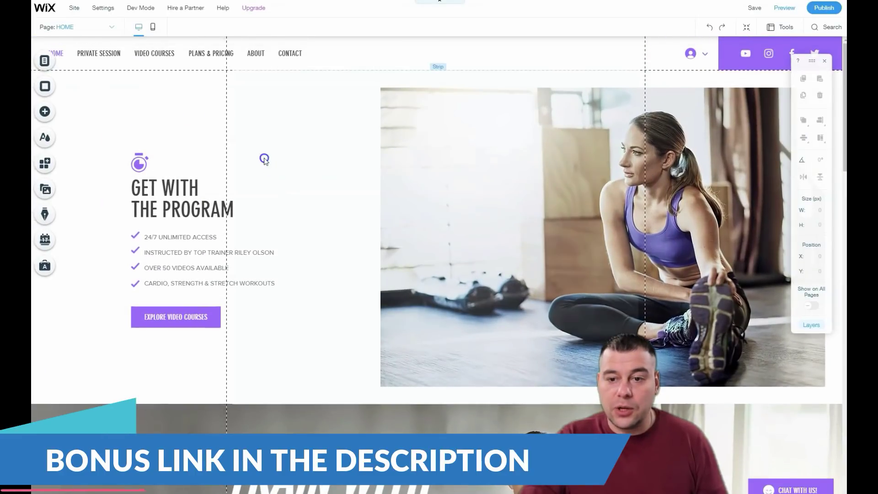
pyautogui.click(60, 52)
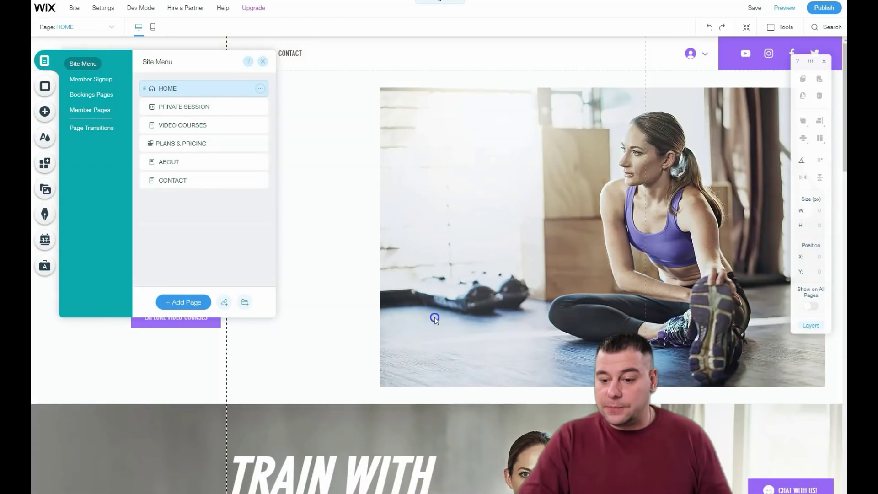
pyautogui.scroll(-1, 595, 183)
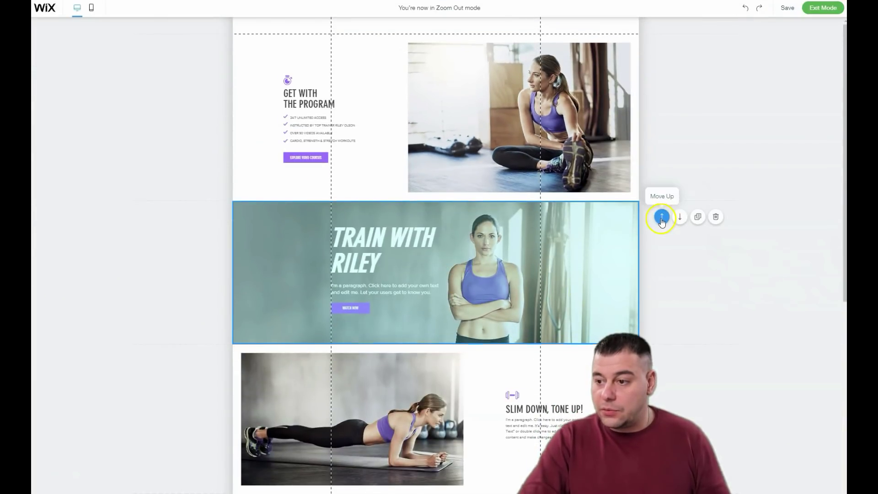
pyautogui.click(661, 216)
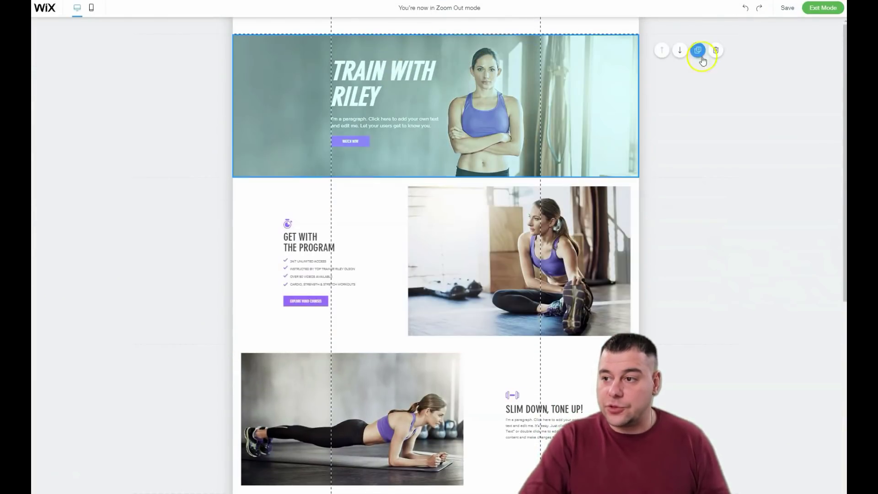
pyautogui.click(821, 7)
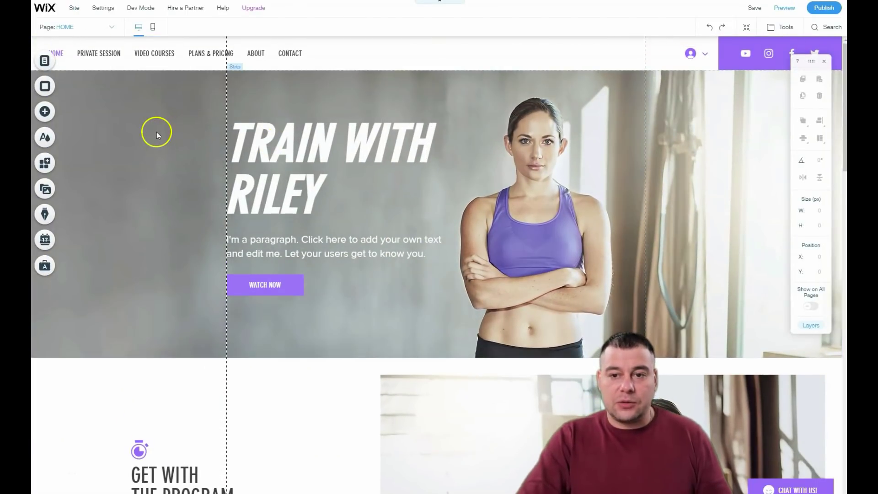
# Step: Set the hero strip's title text to the DIN Next Light font at 54 px
pyautogui.click(156, 133)
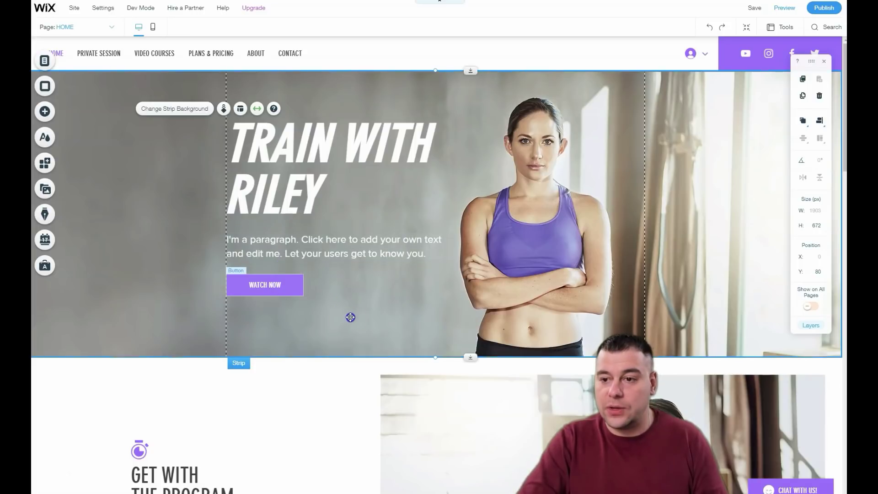
pyautogui.click(302, 174)
pyautogui.doubleClick(303, 173)
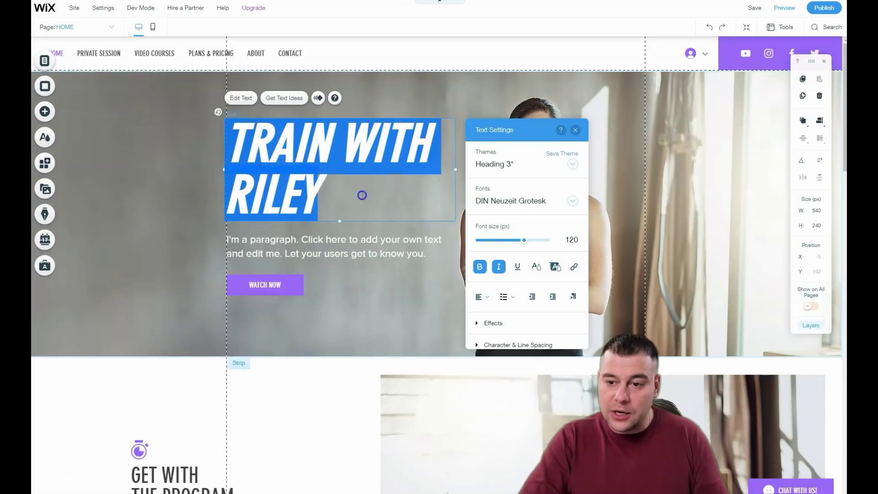
pyautogui.click(568, 201)
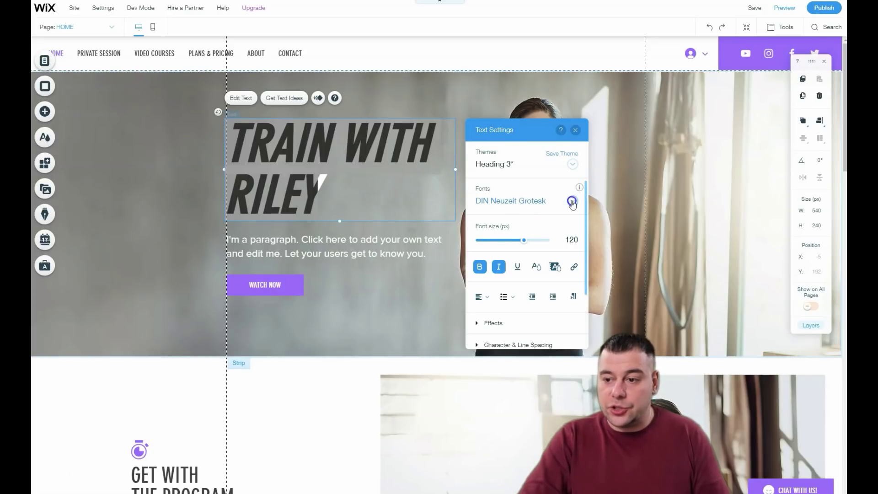
pyautogui.click(517, 234)
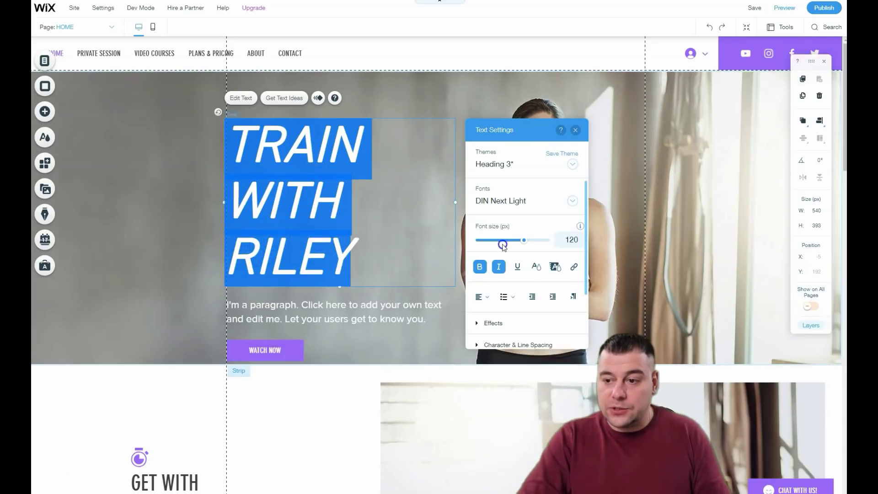
pyautogui.moveTo(526, 241); pyautogui.dragTo(497, 239)
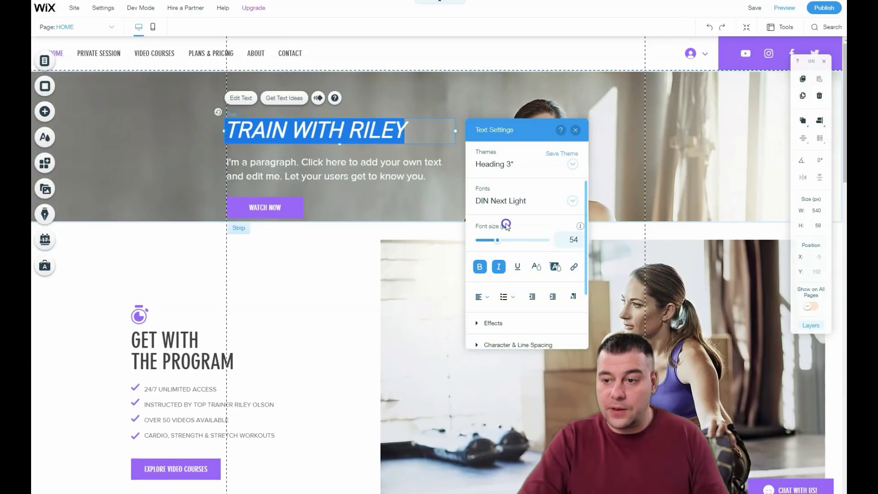
# Step: Apply the Heading 1 theme to the hero title and finish editing the text
pyautogui.click(509, 168)
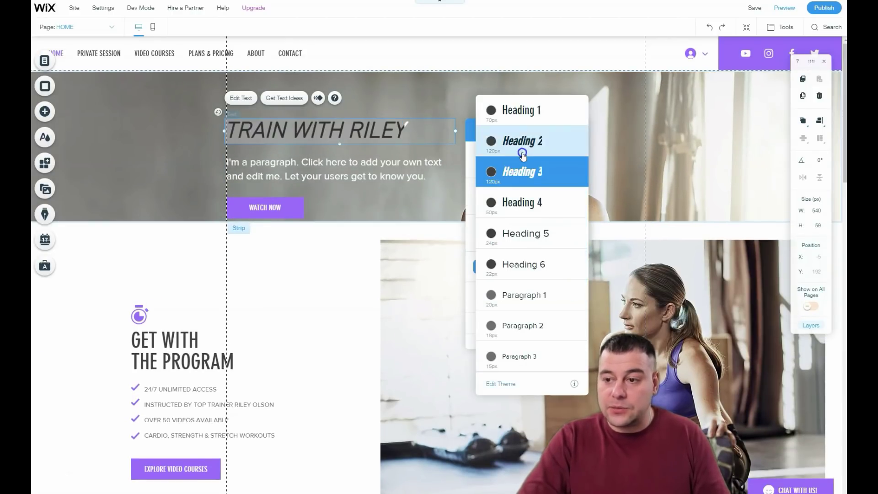
pyautogui.click(518, 120)
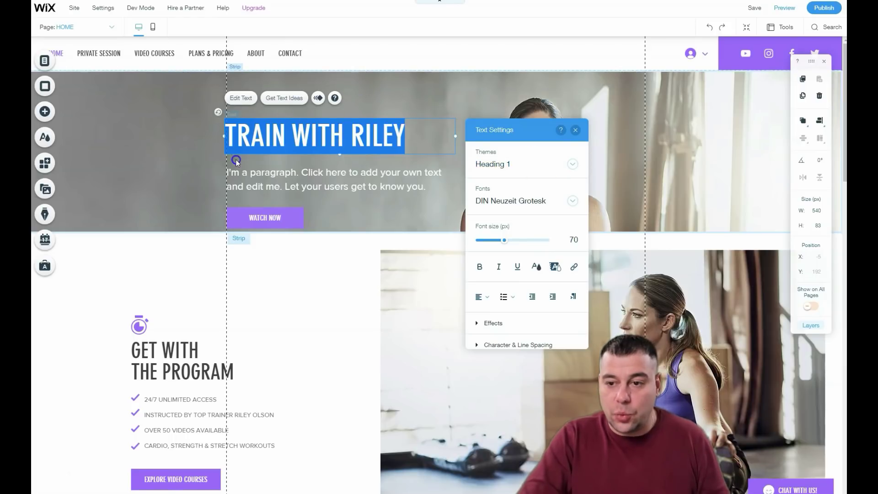
pyautogui.click(178, 162)
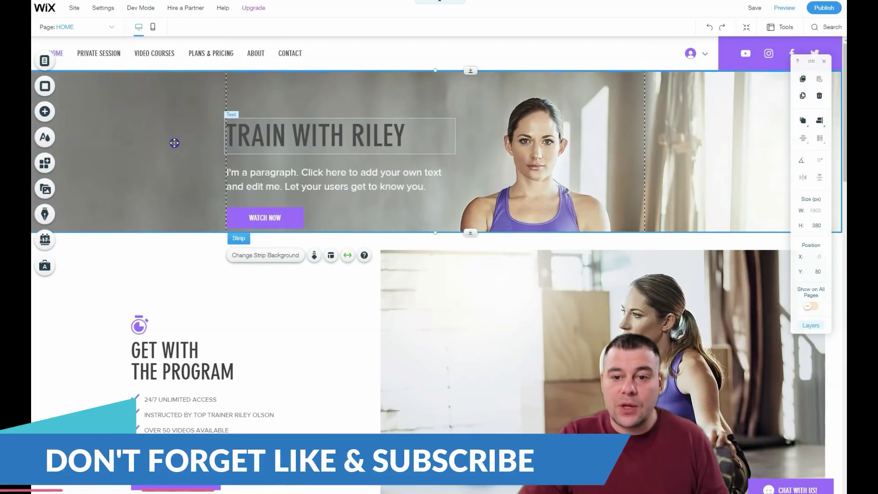
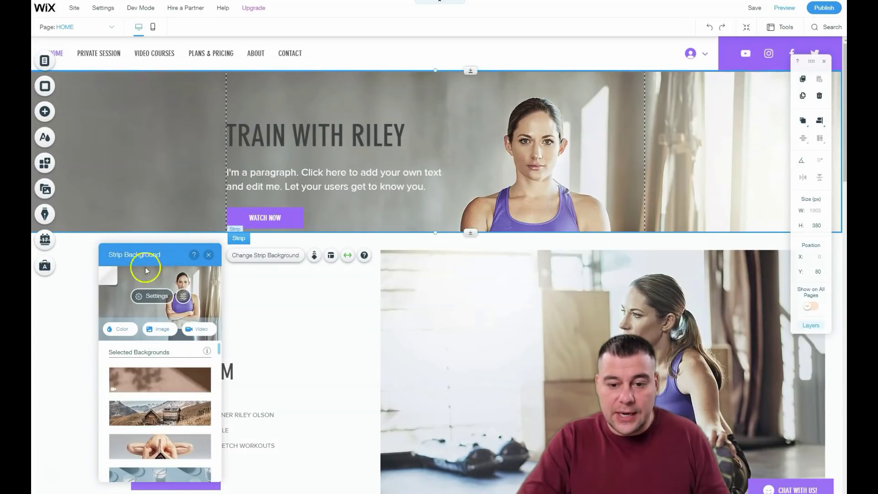
# Step: In the hero strip's background image settings, set the image opacity to 46% and the color behind it to the site's purple at 100%
pyautogui.click(149, 296)
pyautogui.moveTo(172, 315)
pyautogui.mouseDown()
pyautogui.moveTo(127, 314)
pyautogui.moveTo(181, 314)
pyautogui.mouseUp()
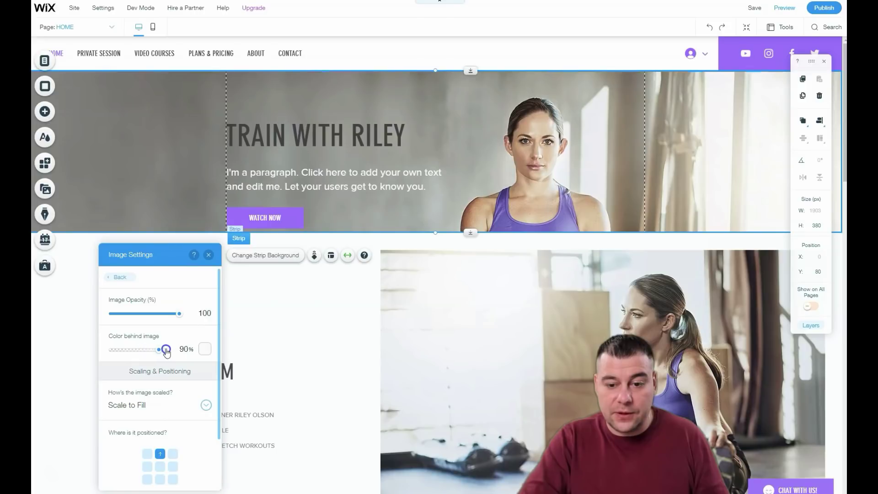
pyautogui.moveTo(179, 322); pyautogui.dragTo(143, 315)
pyautogui.click(205, 349)
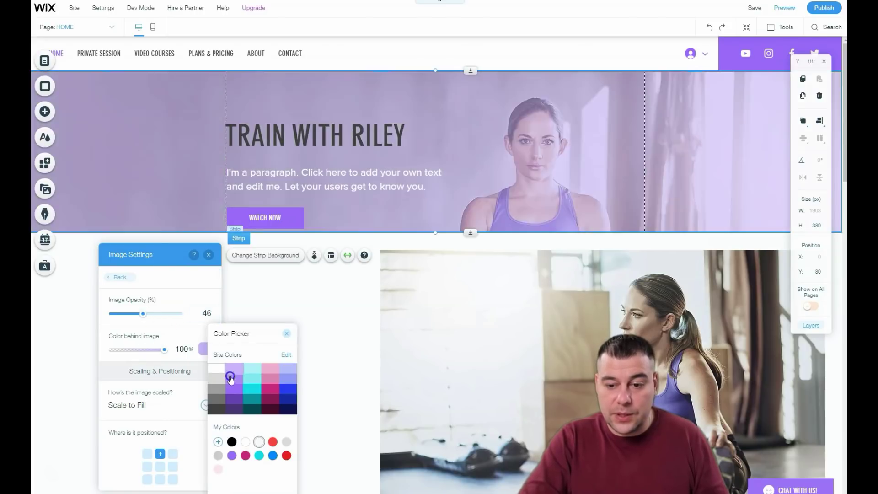
pyautogui.click(234, 388)
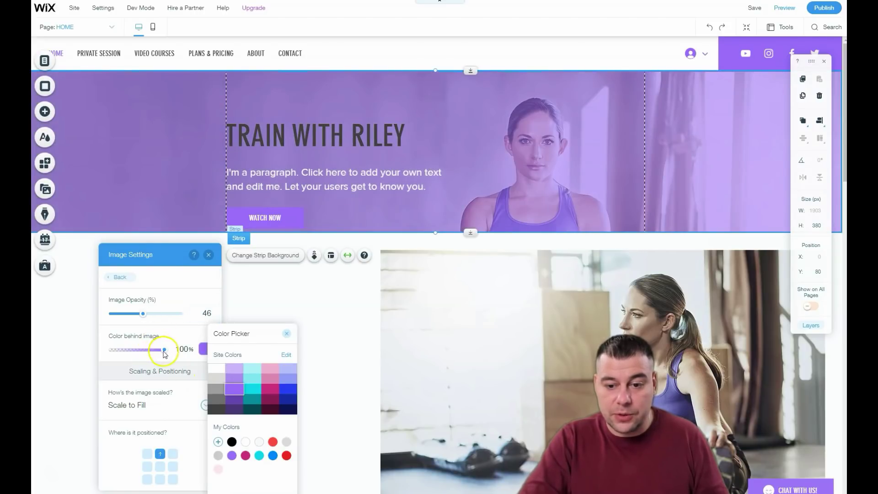
# Step: Try 71% opacity for the purple behind the hero image and set both that color and the image to 100%
pyautogui.click(147, 348)
pyautogui.click(147, 349)
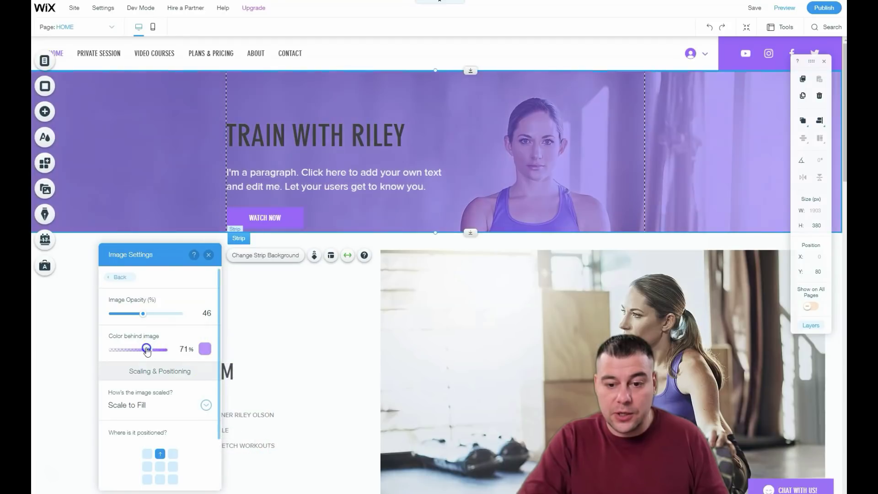
pyautogui.moveTo(133, 349); pyautogui.dragTo(166, 348)
pyautogui.moveTo(144, 313); pyautogui.dragTo(183, 315)
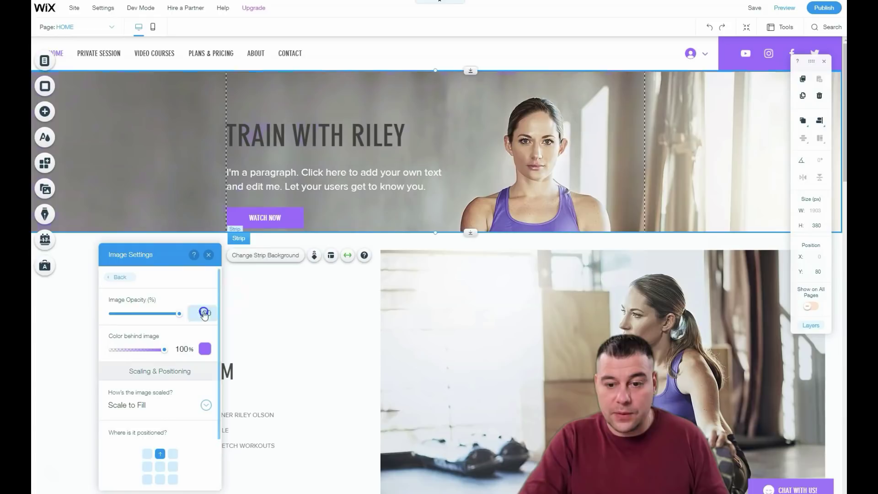
# Step: Try bottom-center and center positions for the hero background image, return it to top center with Scale to Fill, and close its settings
pyautogui.scroll(-2, 163, 434)
pyautogui.click(160, 390)
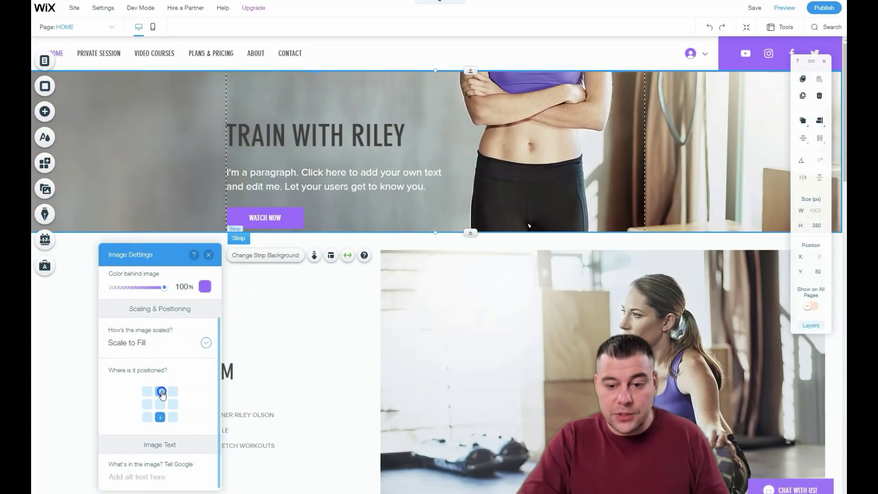
pyautogui.click(160, 404)
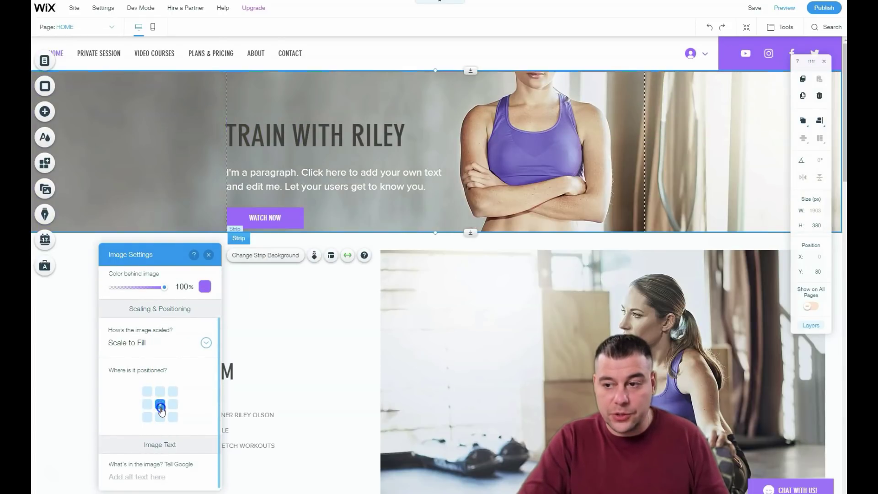
pyautogui.click(161, 392)
pyautogui.click(196, 346)
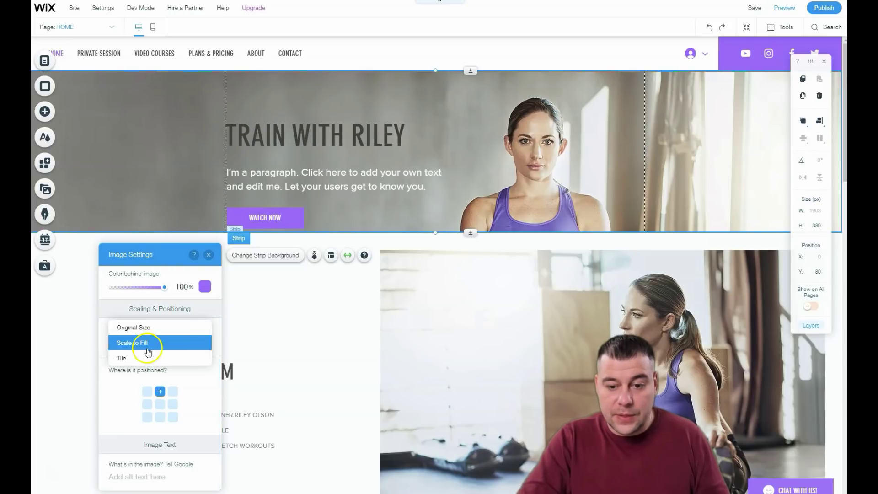
pyautogui.click(134, 343)
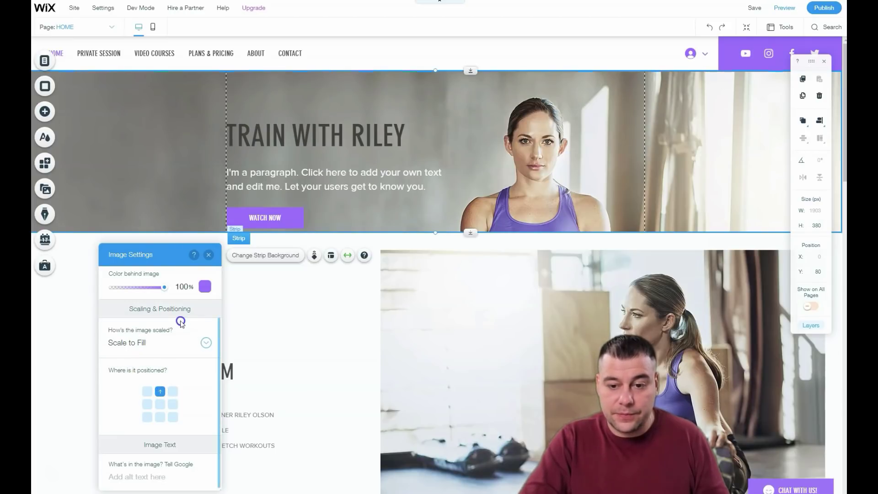
pyautogui.click(209, 255)
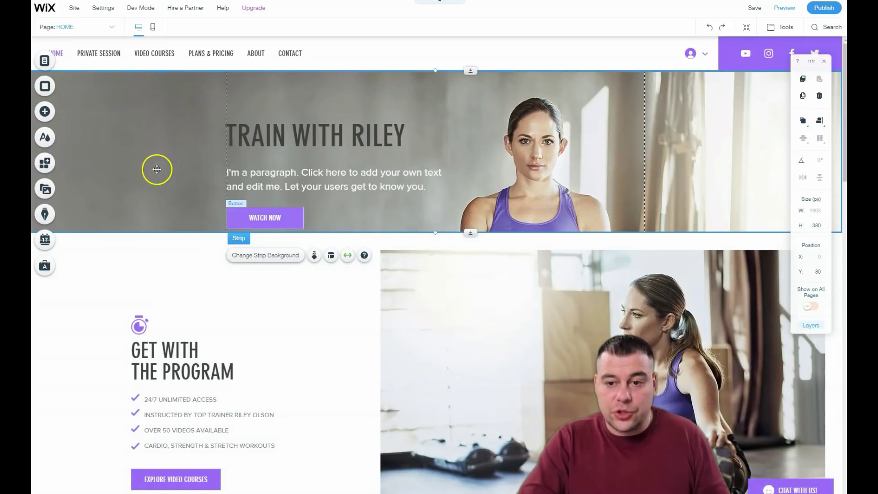
# Step: Reopen the hero strip's background options and look through the suggested backgrounds
pyautogui.doubleClick(172, 168)
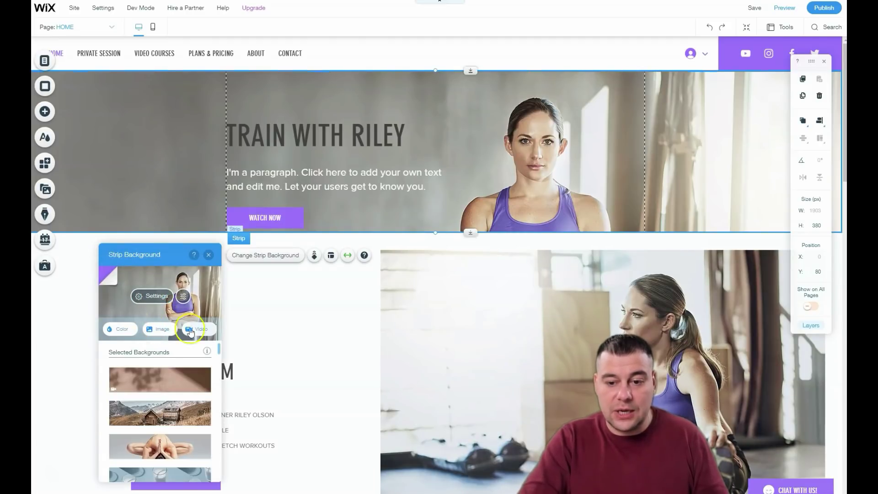
pyautogui.scroll(-5, 156, 426)
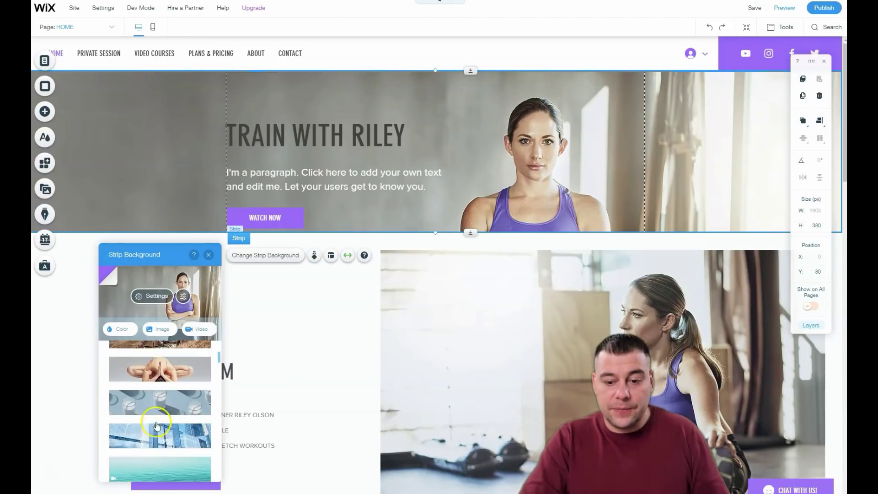
pyautogui.scroll(-5, 164, 417)
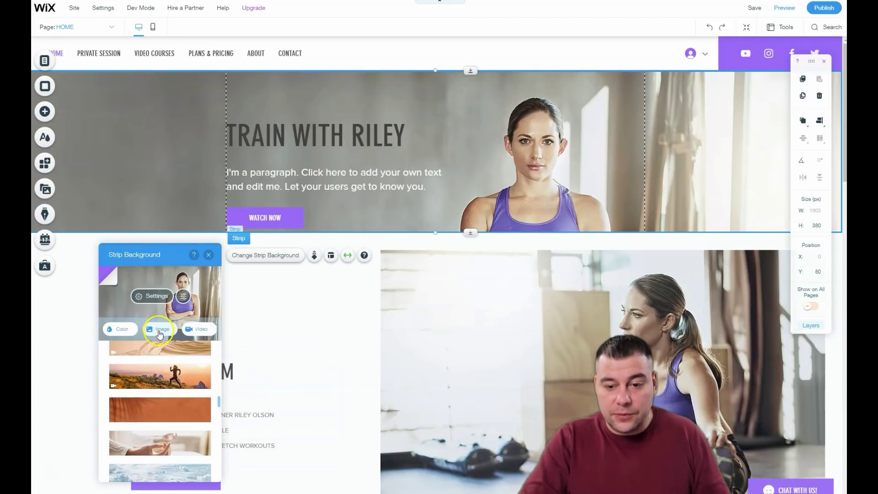
# Step: Open the image library for the hero strip's background, check its type filters, and browse the Abstract category
pyautogui.click(212, 330)
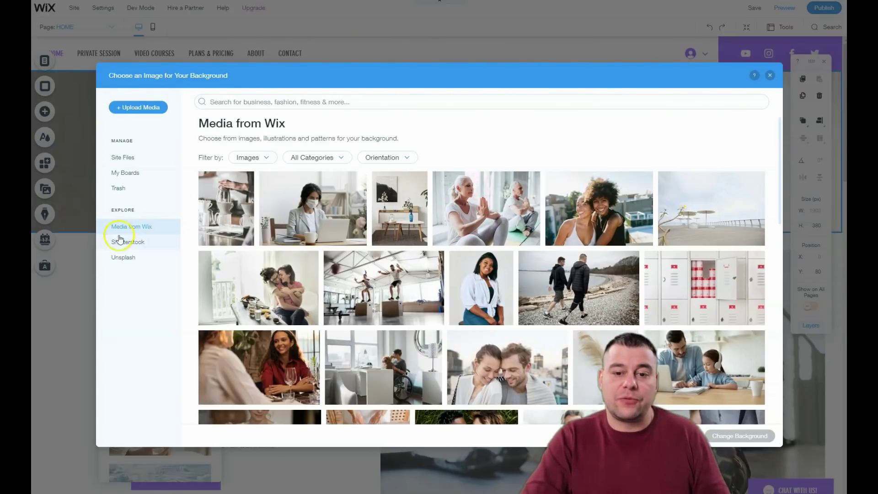
pyautogui.click(285, 101)
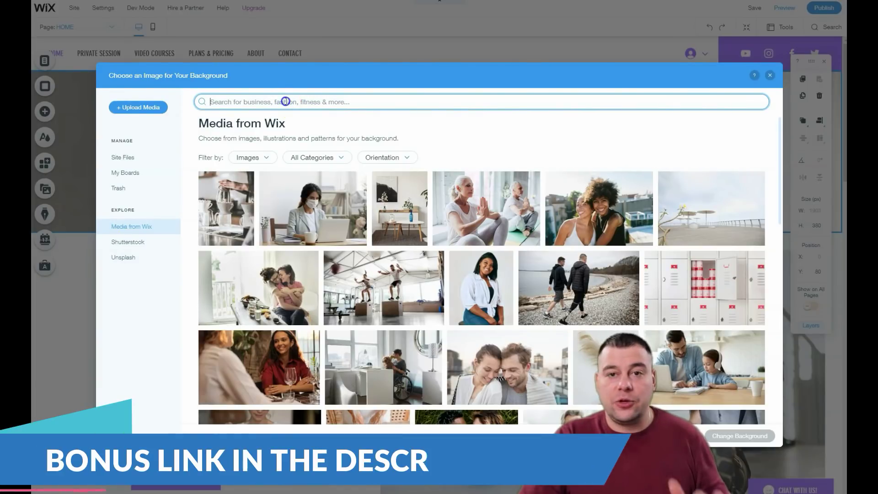
pyautogui.click(267, 159)
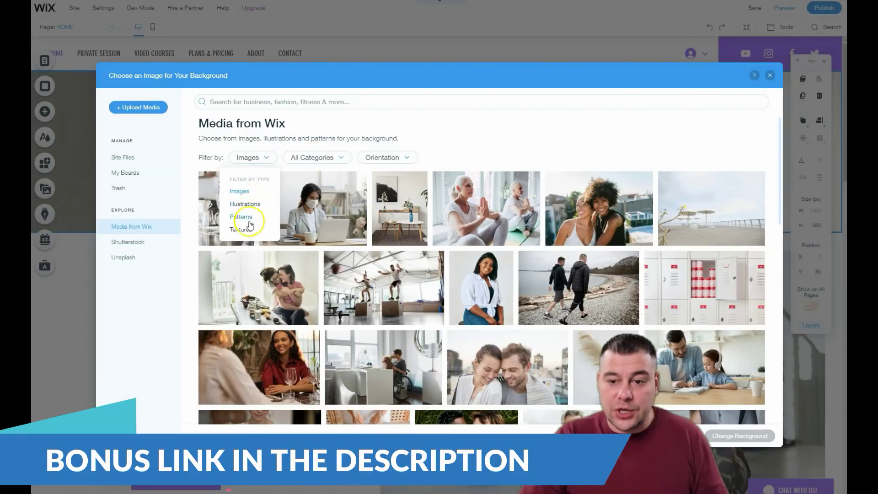
pyautogui.click(339, 158)
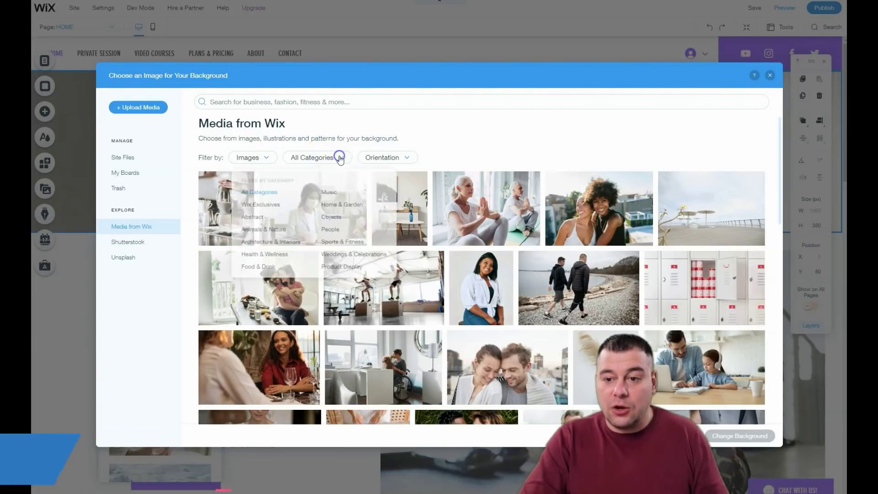
pyautogui.click(251, 218)
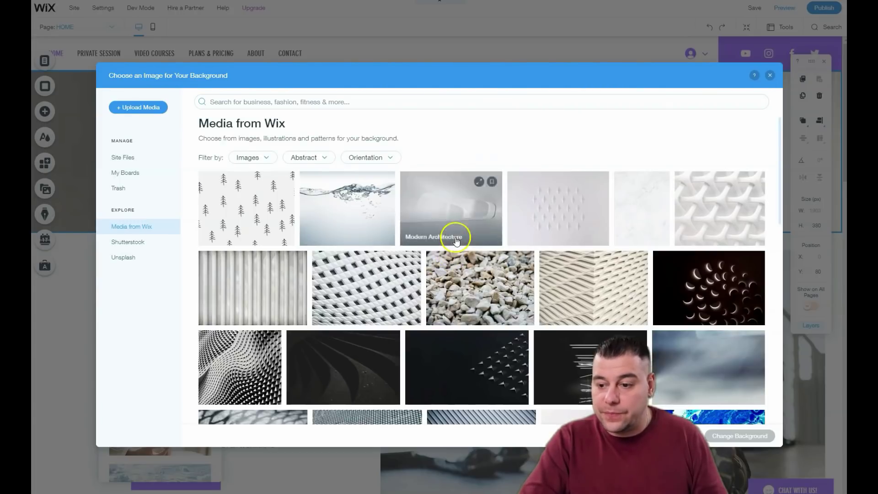
pyautogui.scroll(-1, 451, 235)
pyautogui.scroll(1, 348, 257)
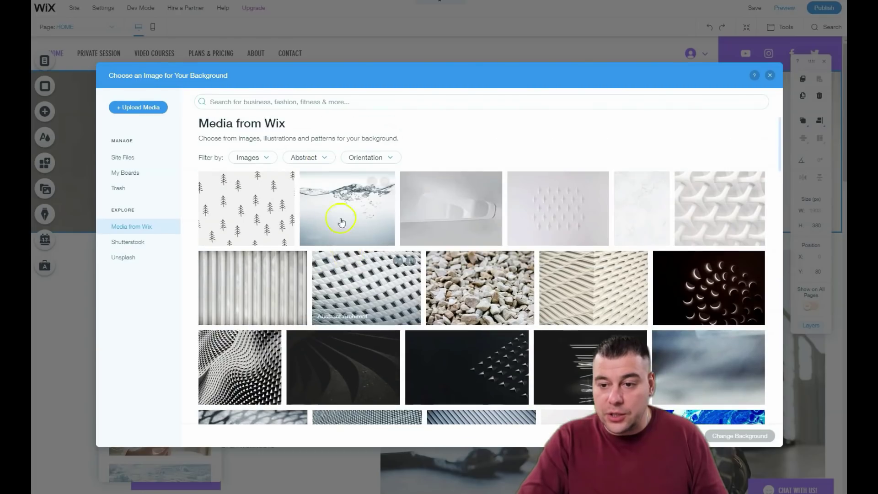
# Step: Set the Woman in Sportswear image from the Sports & Fitness category as the hero background and increase the strip's height to 652 px
pyautogui.click(326, 158)
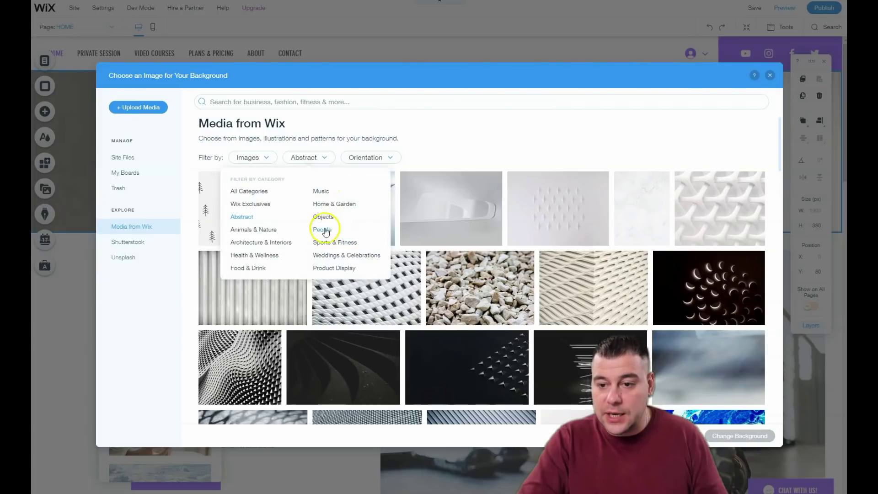
pyautogui.click(324, 244)
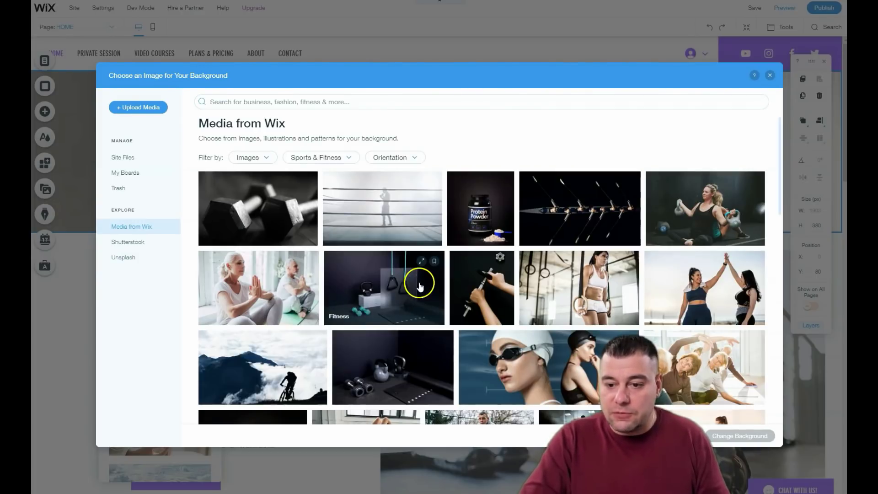
pyautogui.scroll(-1, 390, 268)
pyautogui.scroll(-2, 390, 268)
pyautogui.scroll(3, 401, 251)
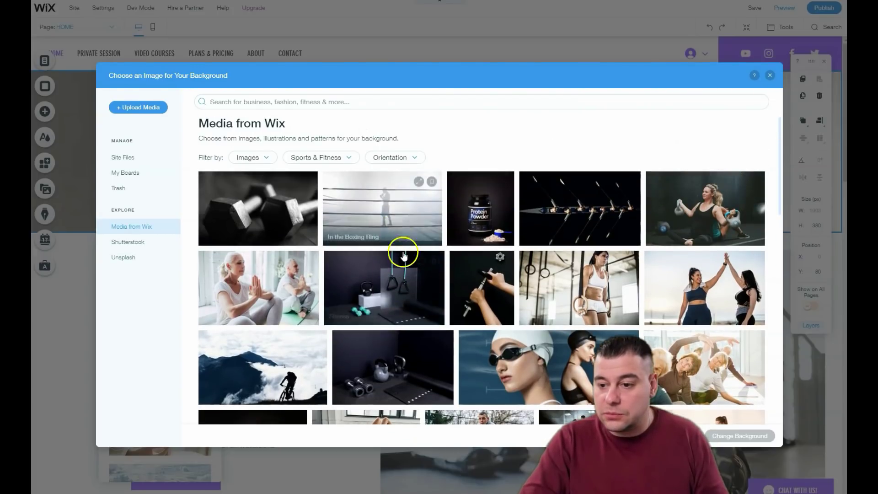
pyautogui.scroll(-4, 407, 254)
pyautogui.scroll(-2, 415, 263)
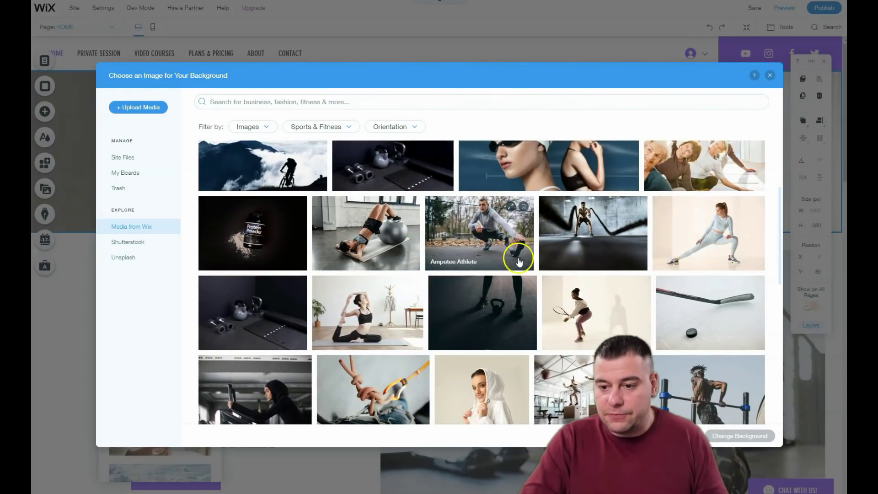
pyautogui.scroll(-3, 509, 235)
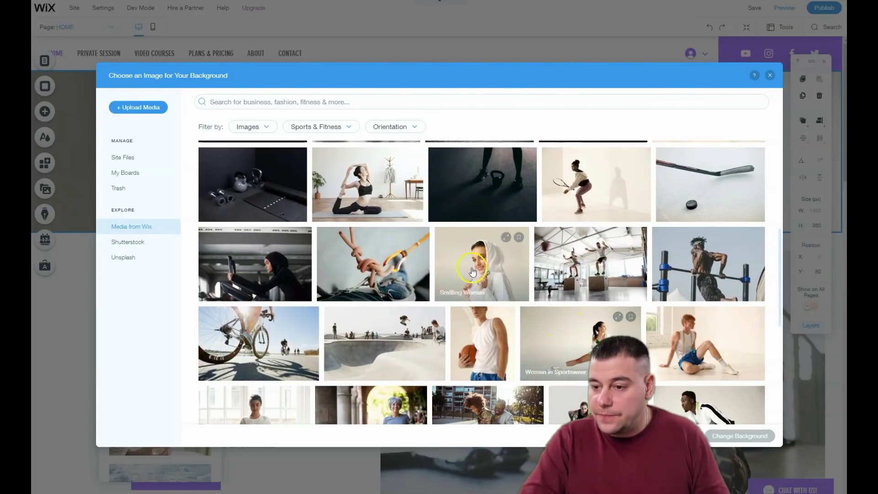
pyautogui.click(601, 333)
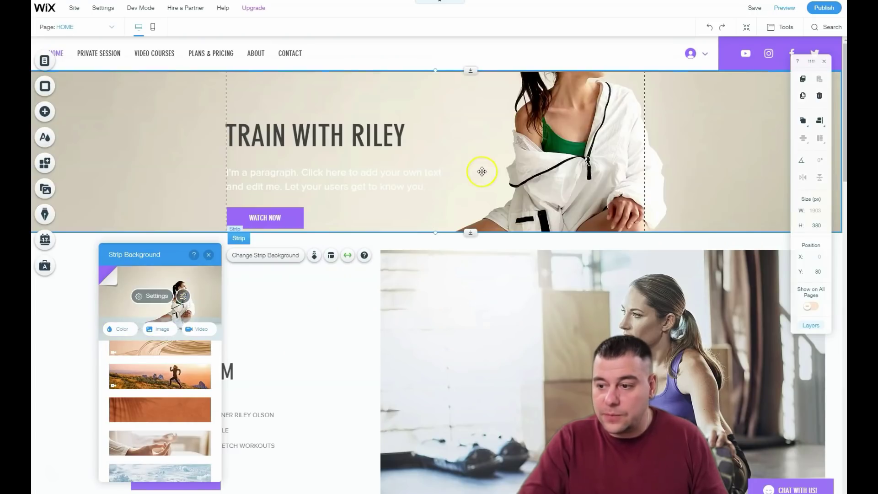
pyautogui.moveTo(467, 266); pyautogui.dragTo(482, 349)
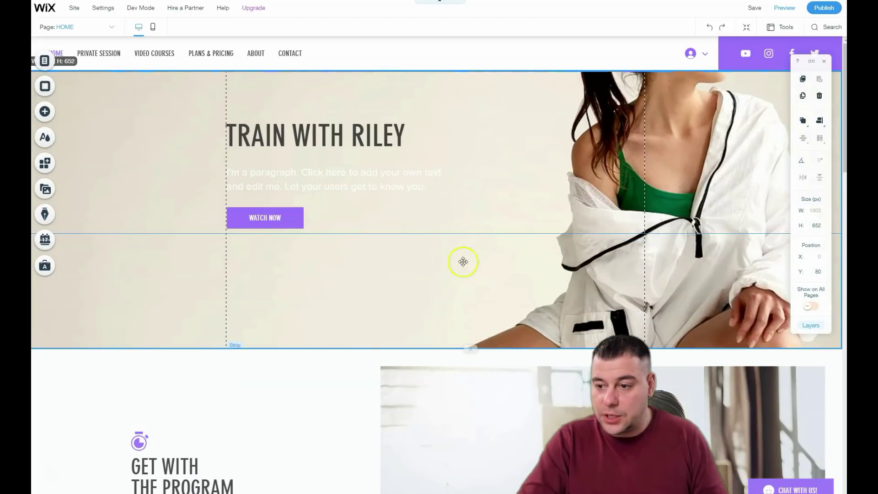
# Step: Try magenta #C7247E for the hero paragraph's text and set its color to purple #9966FF
pyautogui.click(338, 174)
pyautogui.click(338, 174)
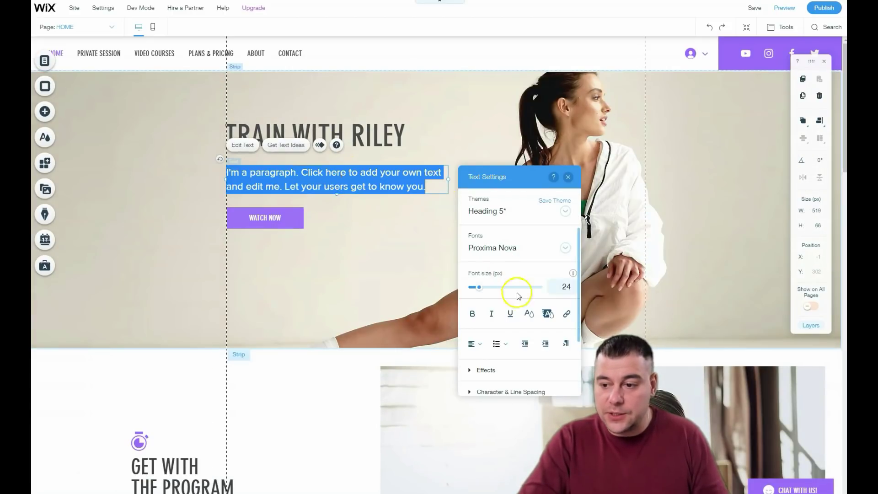
pyautogui.click(527, 318)
pyautogui.click(491, 328)
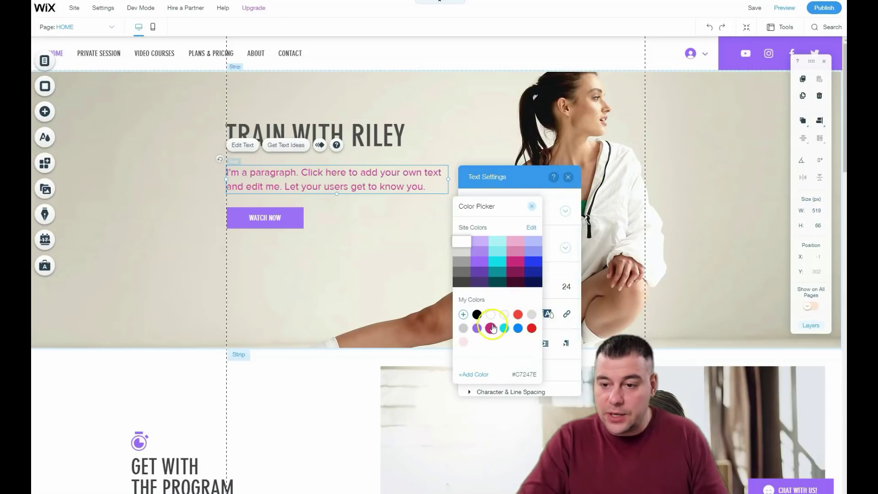
pyautogui.click(477, 328)
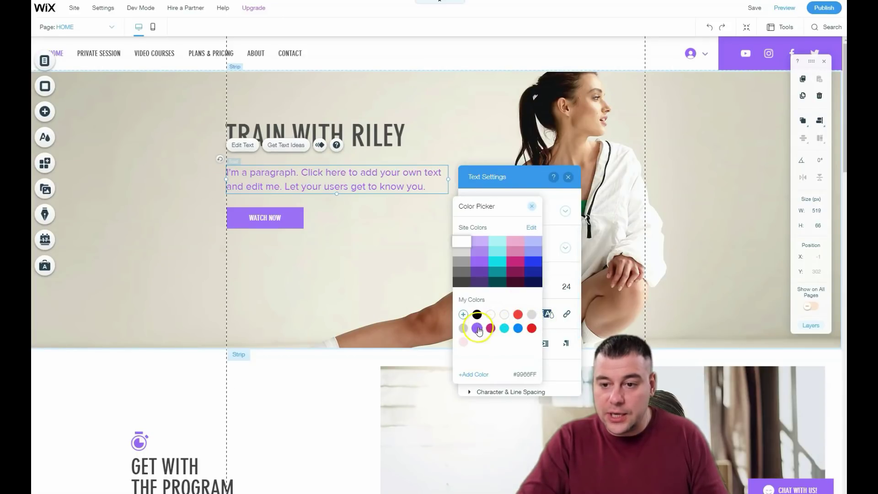
pyautogui.click(362, 263)
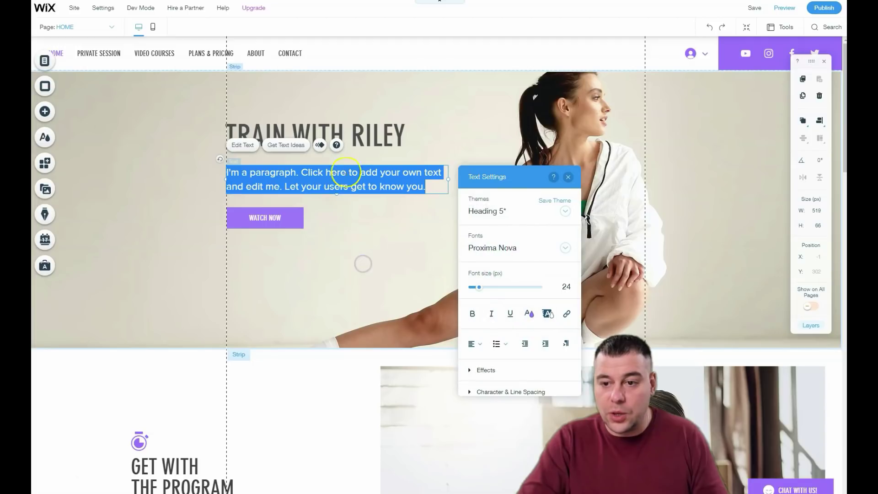
pyautogui.click(236, 283)
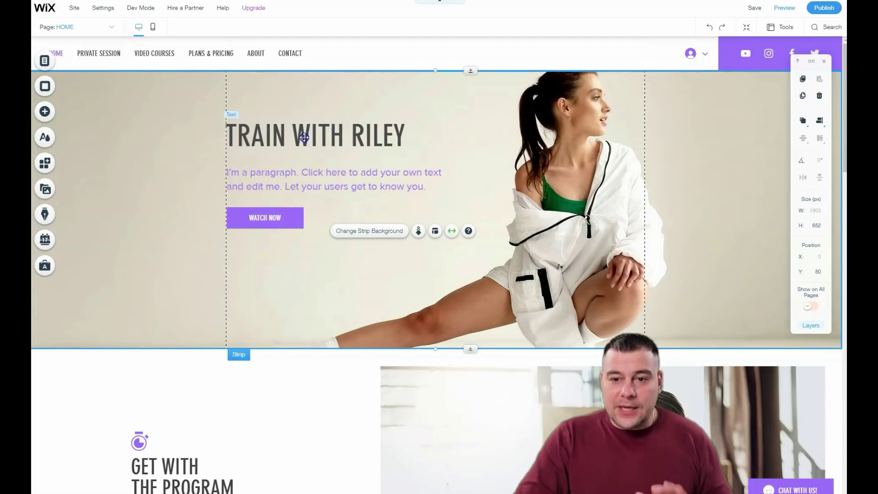
# Step: Move the hero heading to about X 220, Y 148 and the paragraph up to about X 0, Y 271
pyautogui.moveTo(304, 137); pyautogui.dragTo(410, 108)
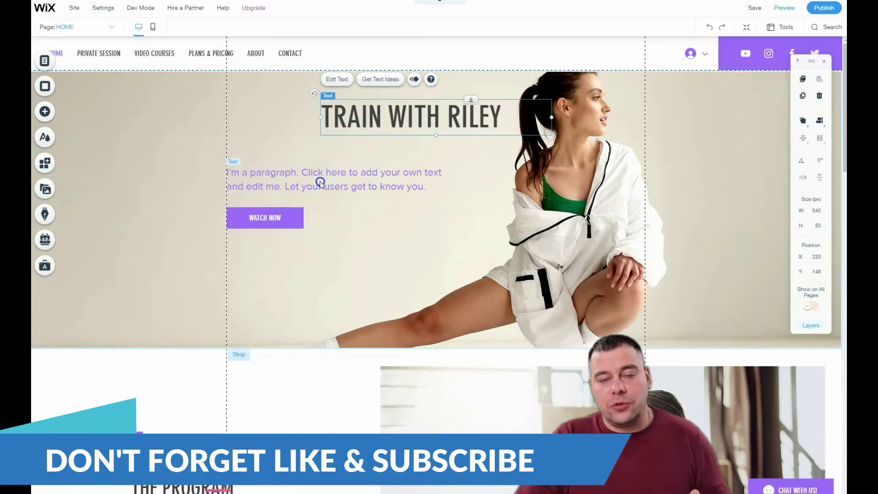
pyautogui.moveTo(319, 186); pyautogui.dragTo(334, 166)
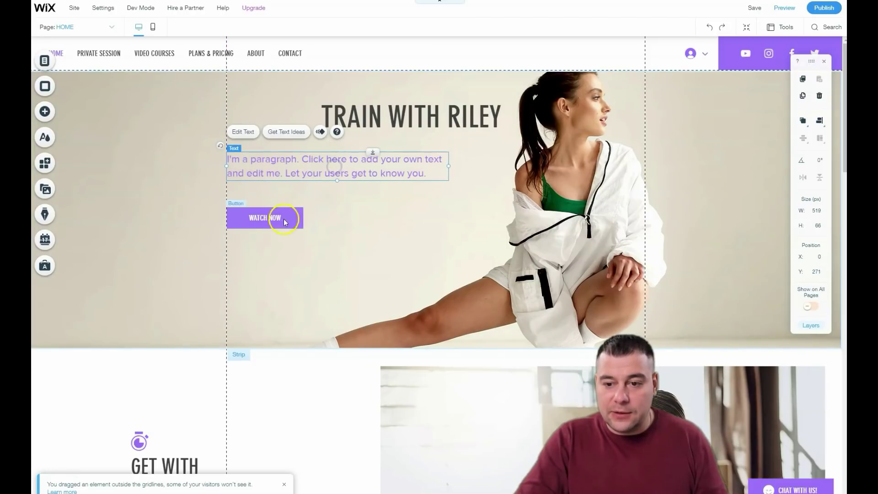
# Step: Move the WATCH NOW button below the paragraph to about X 136, Y 459 and resize it to about 211 × 59 px
pyautogui.moveTo(256, 221); pyautogui.dragTo(499, 223)
pyautogui.moveTo(398, 258); pyautogui.dragTo(335, 260)
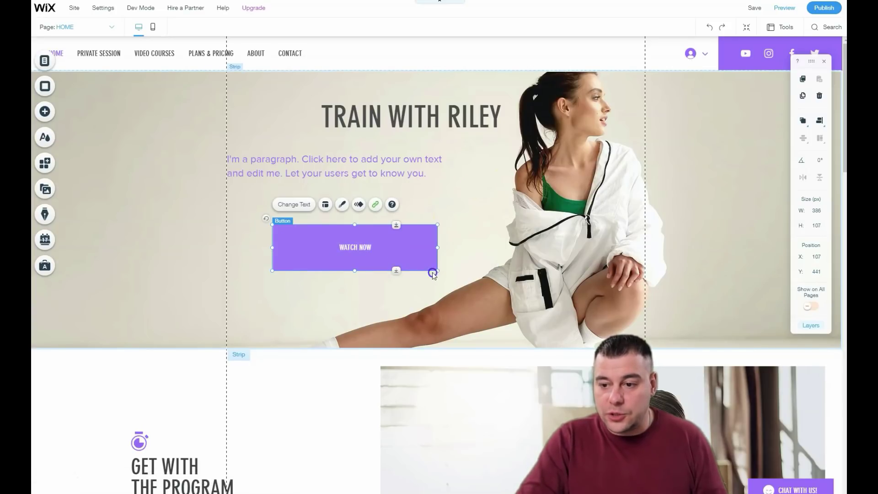
pyautogui.moveTo(437, 270); pyautogui.dragTo(366, 232)
pyautogui.moveTo(315, 241); pyautogui.dragTo(328, 249)
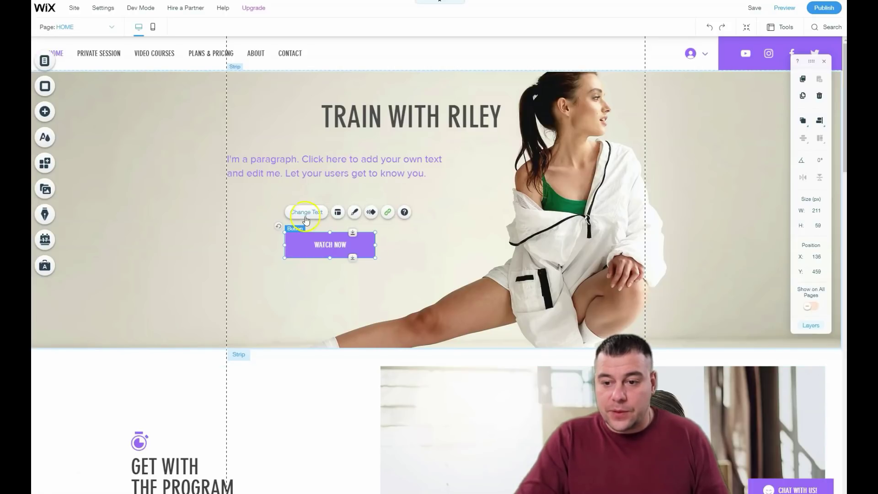
# Step: Check the WATCH NOW button's text and link settings, and give the button the Expand-In animation after trying Float-In
pyautogui.click(306, 213)
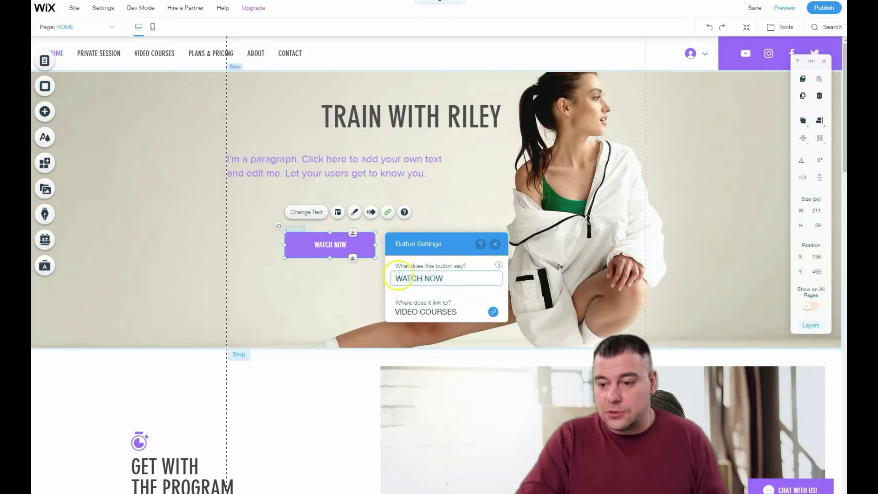
pyautogui.click(494, 243)
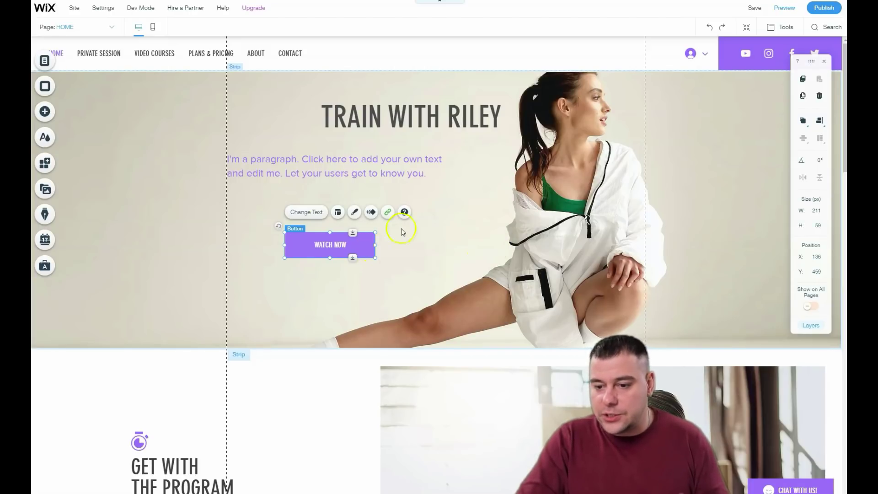
pyautogui.click(372, 213)
pyautogui.click(213, 165)
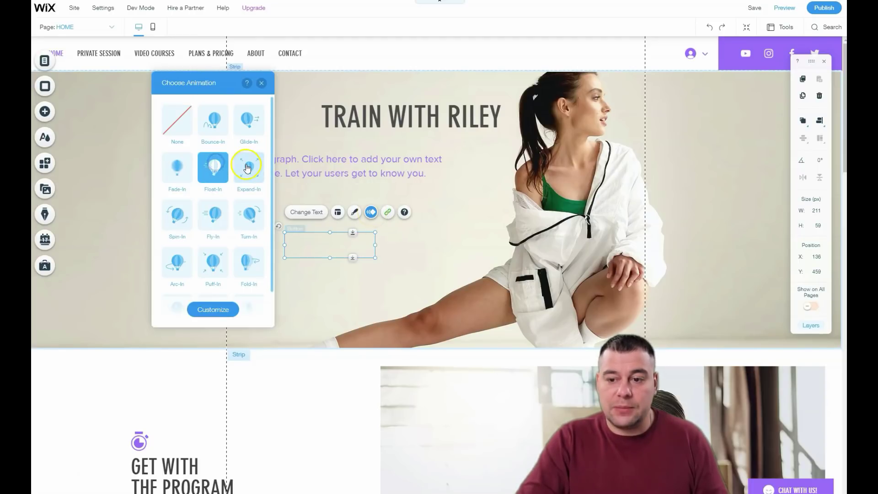
pyautogui.click(247, 168)
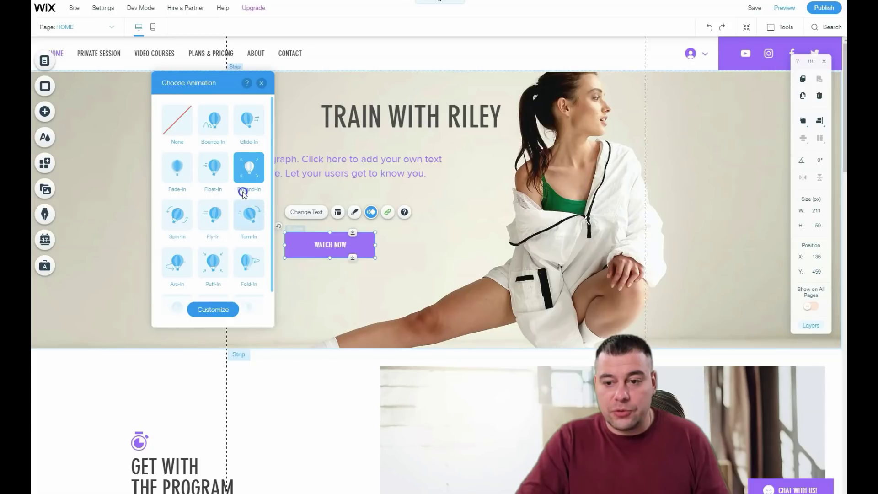
# Step: Apply the first themed design to the WATCH NOW button and set its background fill opacity to 24%
pyautogui.click(352, 213)
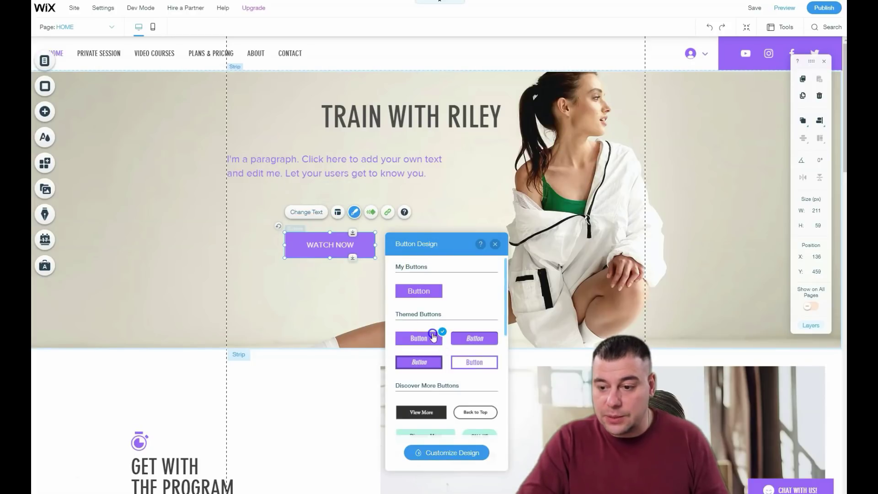
pyautogui.click(434, 337)
pyautogui.click(439, 452)
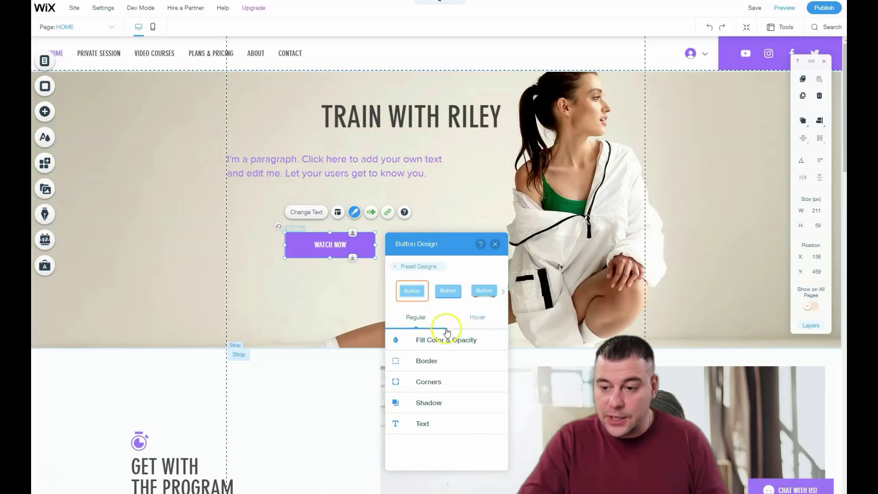
pyautogui.click(433, 341)
pyautogui.moveTo(451, 376); pyautogui.dragTo(426, 374)
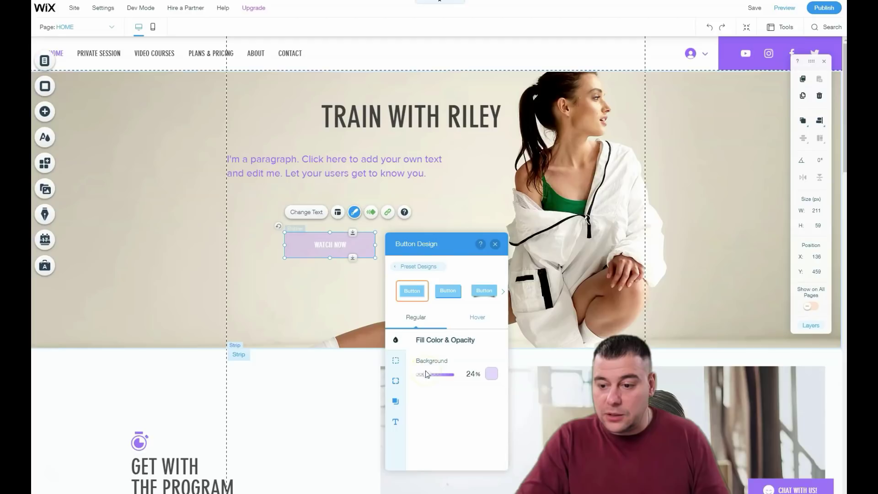
# Step: Set the WATCH NOW button's text color to the site's purple
pyautogui.click(396, 421)
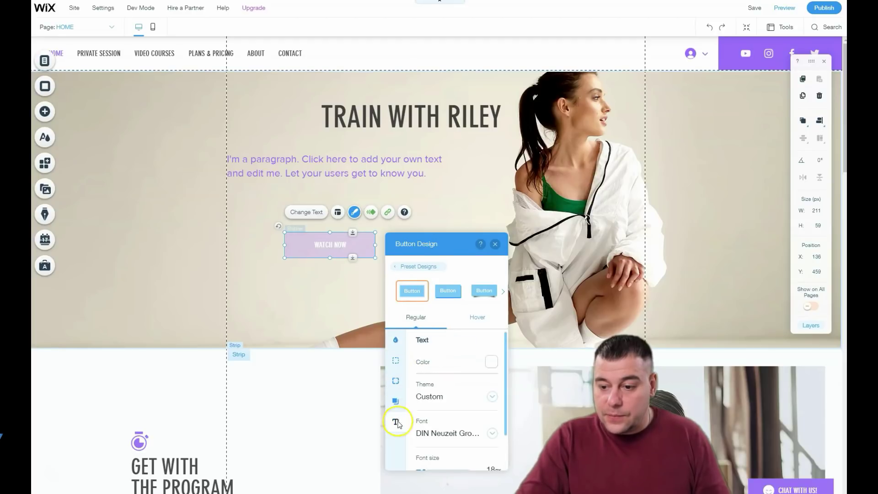
pyautogui.click(491, 365)
pyautogui.click(407, 329)
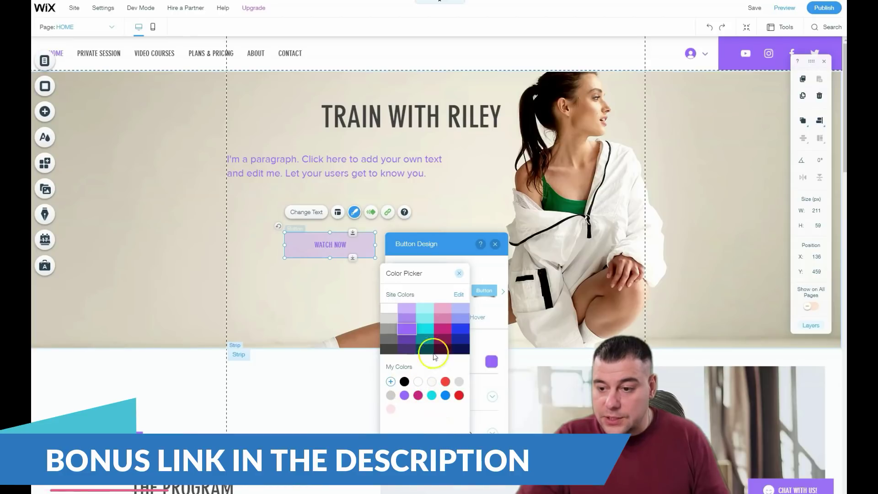
pyautogui.click(461, 274)
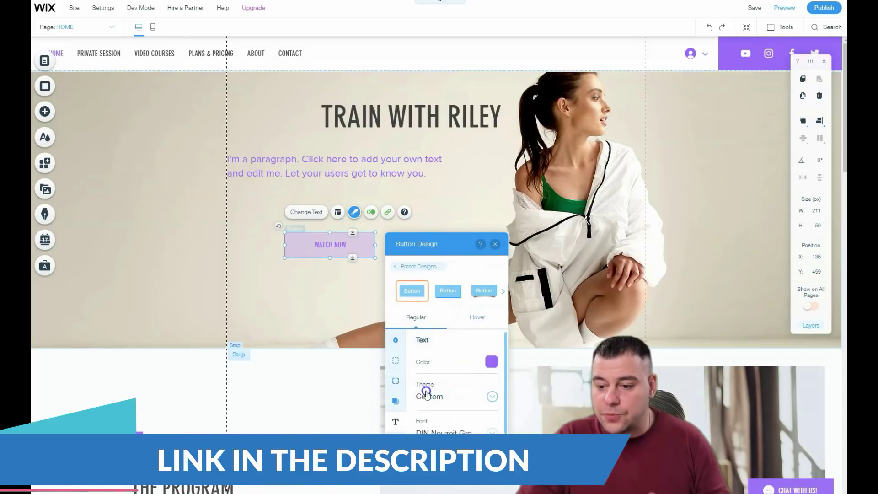
# Step: Change the WATCH NOW button's font to Damion and set its size to about 41 px
pyautogui.scroll(-2, 430, 391)
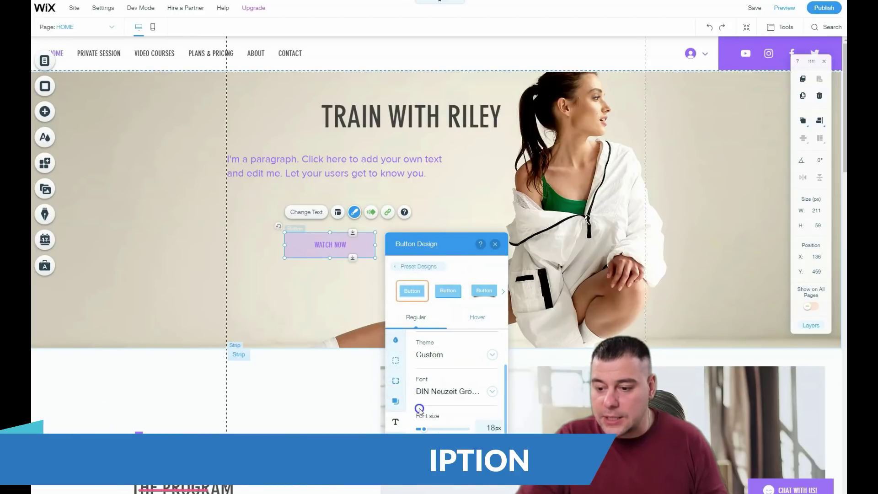
pyautogui.click(493, 392)
pyautogui.click(442, 435)
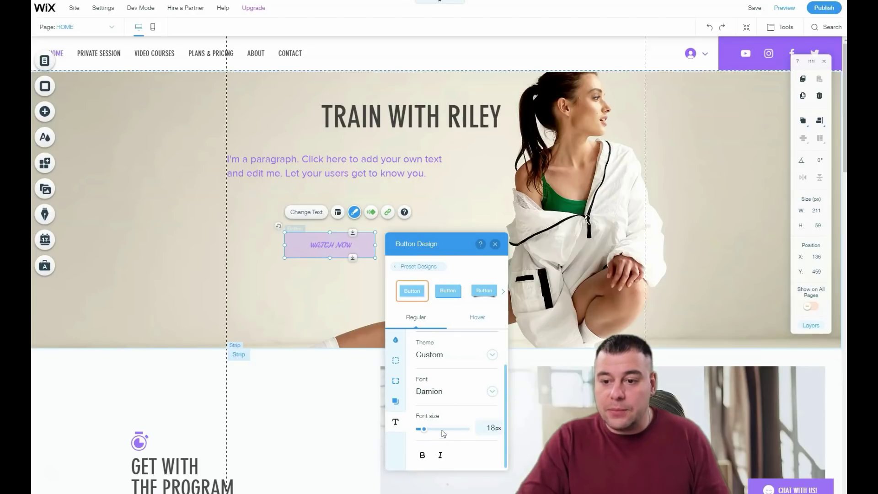
pyautogui.moveTo(426, 433); pyautogui.dragTo(430, 432)
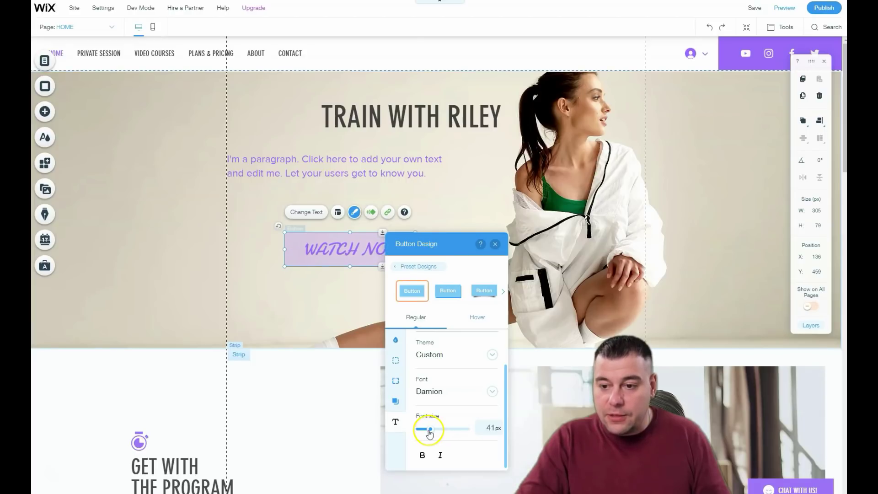
# Step: Check the link types available for the WATCH NOW button, including the Email option, and close the link settings without saving
pyautogui.click(495, 245)
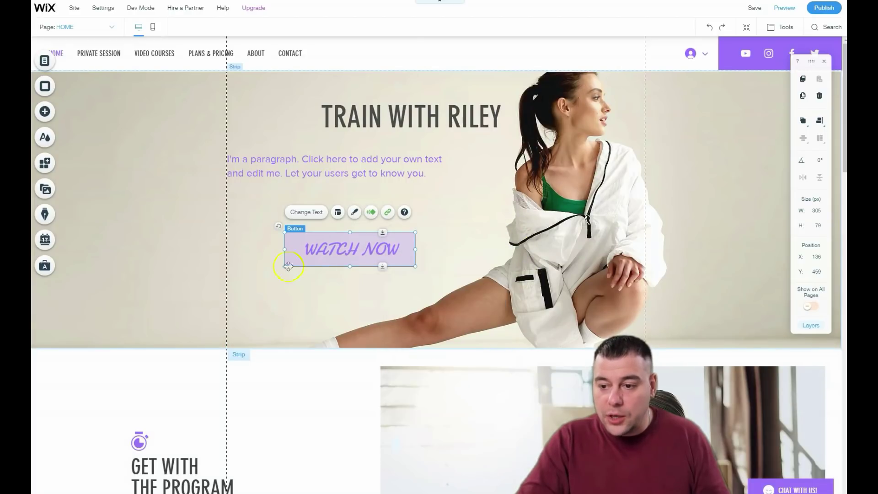
pyautogui.click(388, 212)
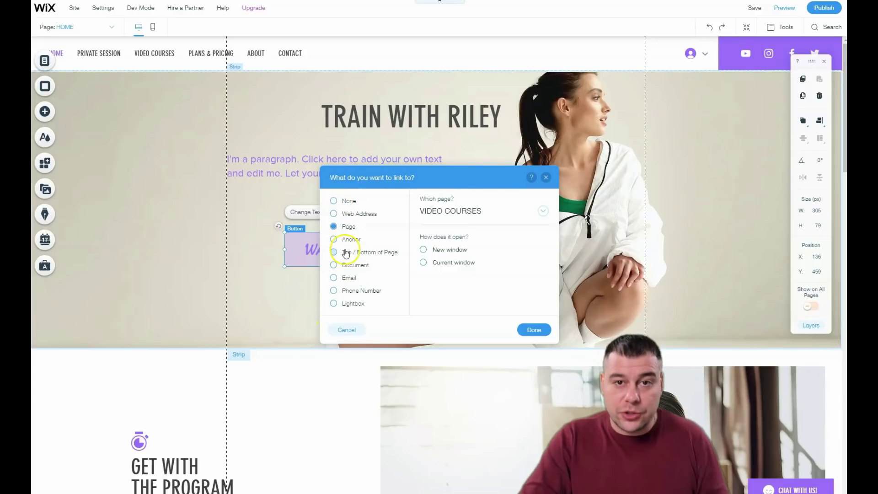
pyautogui.click(335, 278)
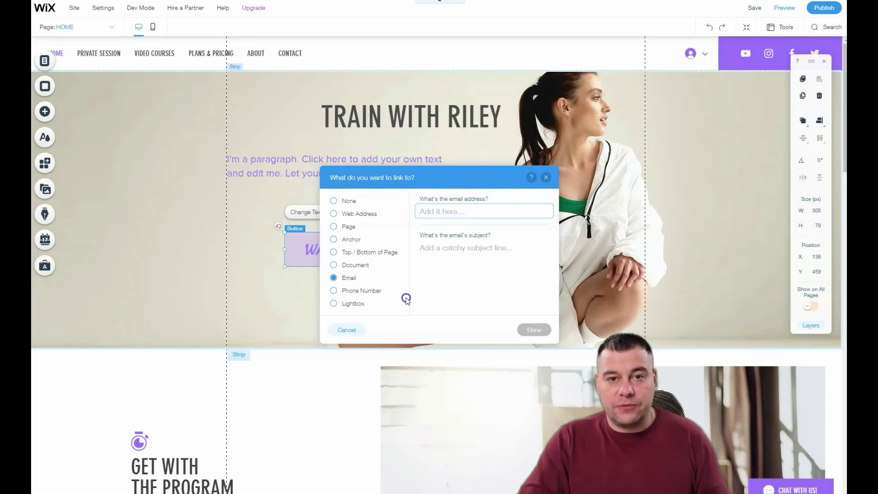
pyautogui.click(534, 330)
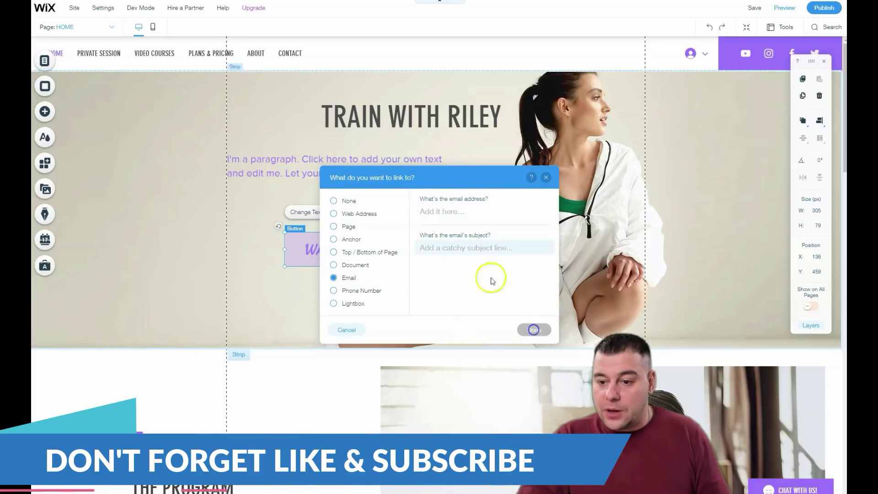
pyautogui.click(546, 177)
# Step: Inspect the GET WITH THE PROGRAM strip and its photo and text columns
pyautogui.scroll(-4, 338, 288)
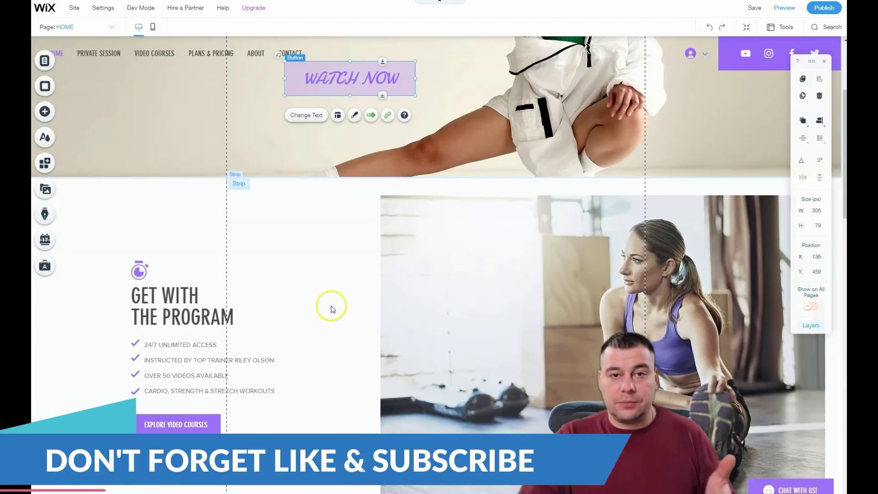
pyautogui.click(423, 290)
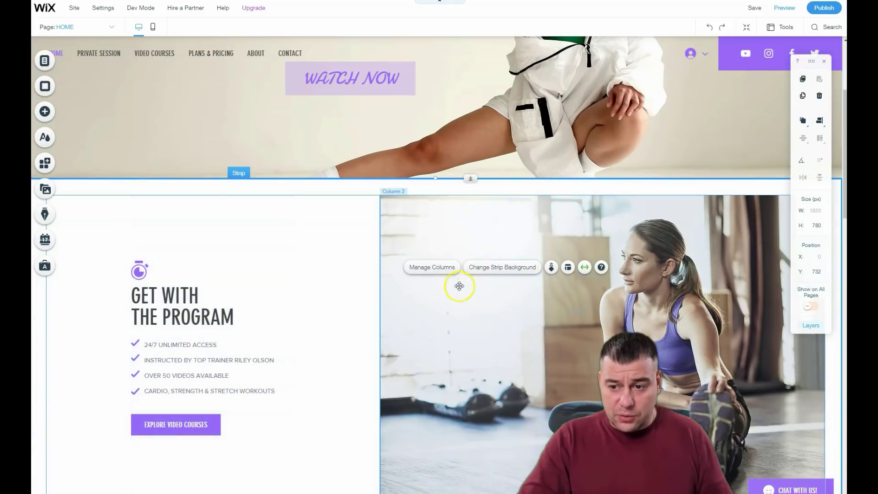
pyautogui.click(476, 312)
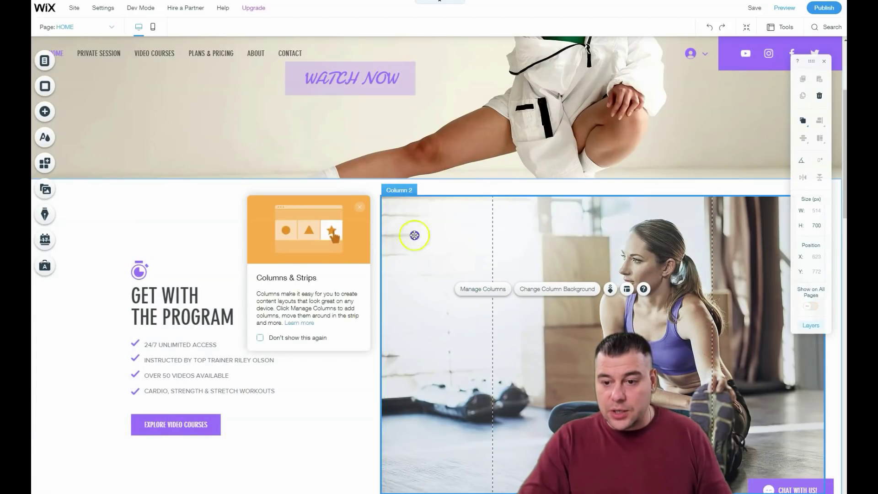
pyautogui.click(178, 246)
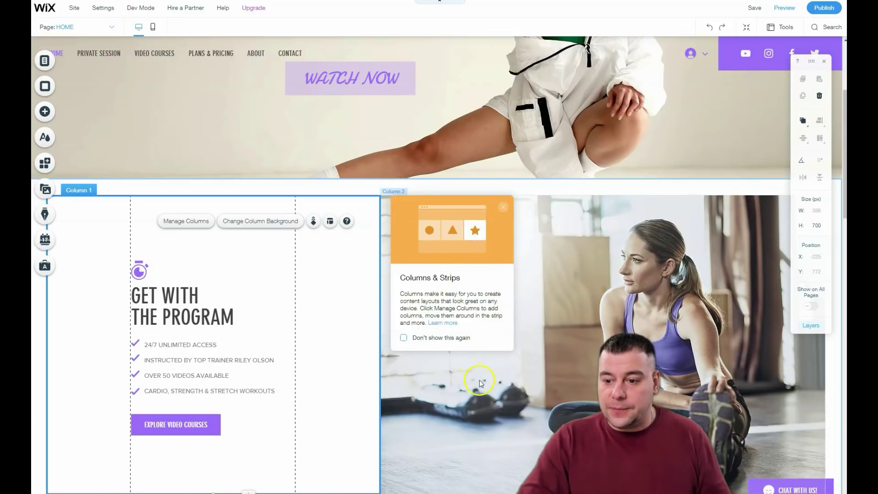
pyautogui.scroll(-3, 481, 383)
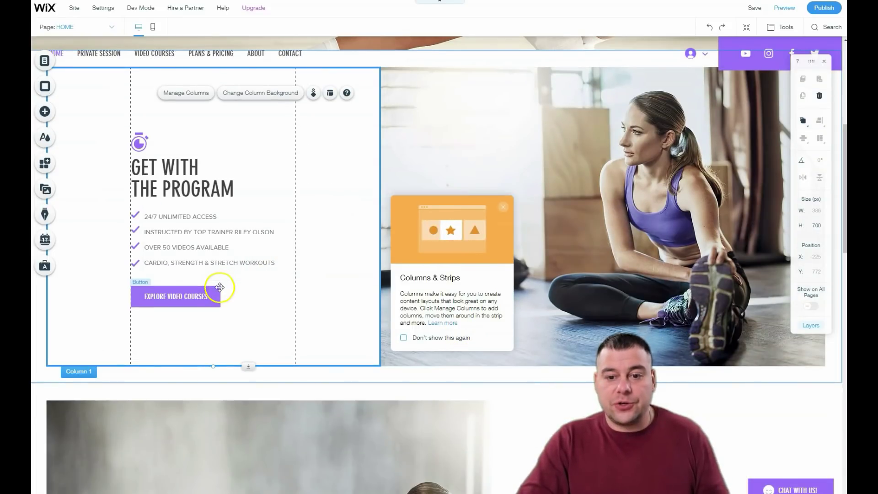
# Step: Open the background image library for the GET WITH THE PROGRAM strip's photo column and filter Media from Wix by Sports & Fitness
pyautogui.click(533, 238)
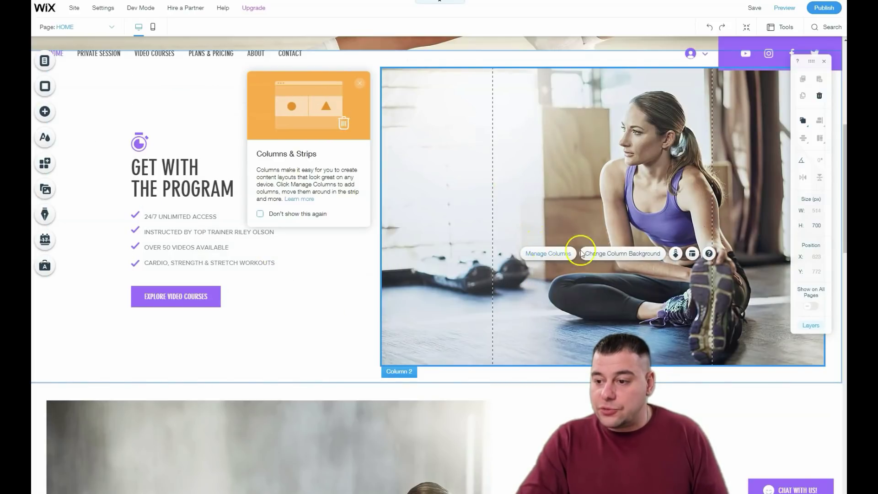
pyautogui.click(621, 254)
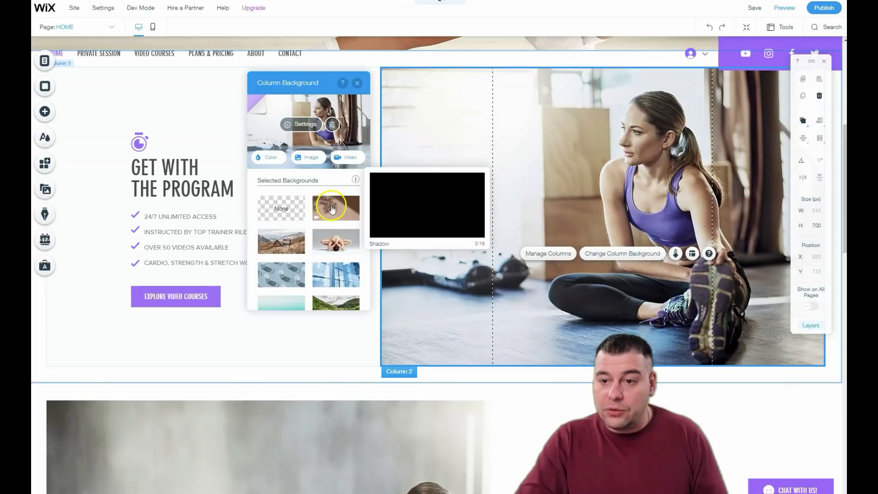
pyautogui.doubleClick(428, 314)
pyautogui.scroll(-1, 507, 284)
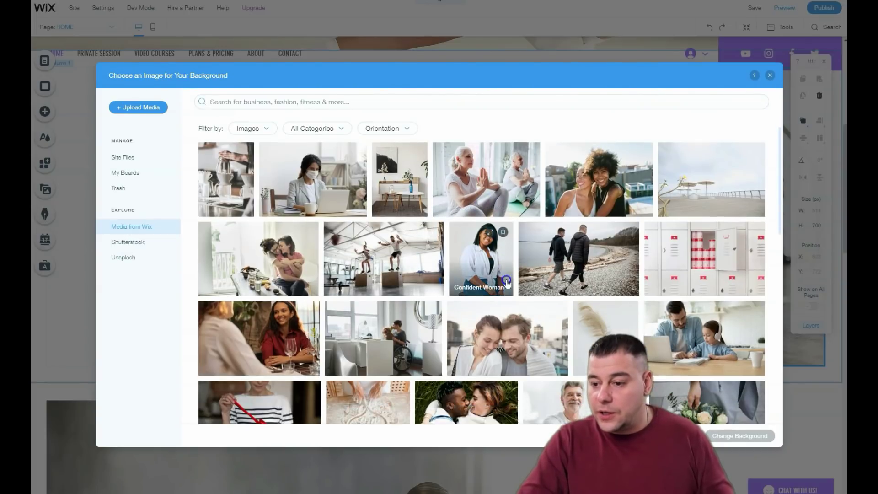
pyautogui.scroll(-2, 507, 283)
pyautogui.click(332, 151)
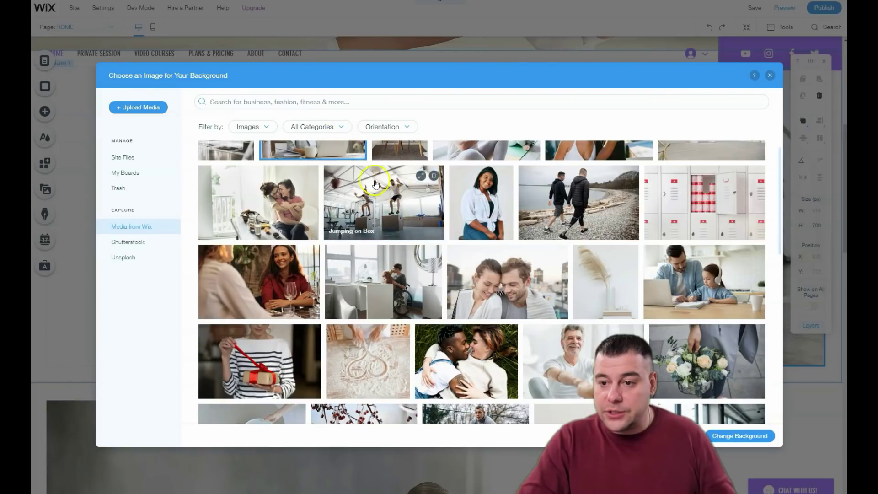
pyautogui.click(341, 131)
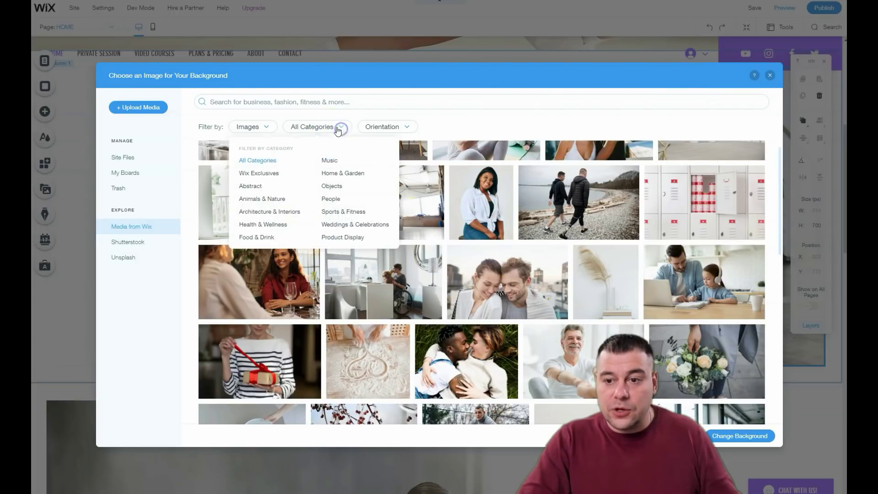
pyautogui.click(332, 213)
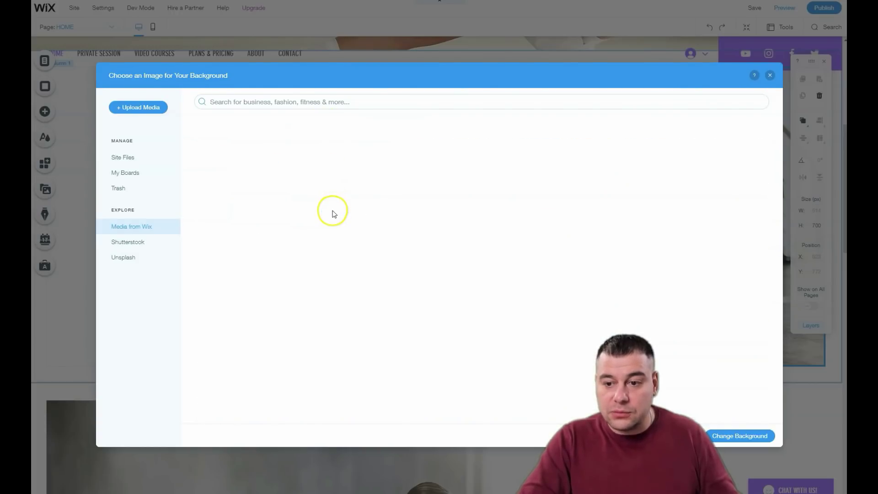
# Step: Replace the photo column's background with the Smiling Woman image from the Sports & Fitness results
pyautogui.scroll(-1, 457, 256)
pyautogui.scroll(-10, 467, 257)
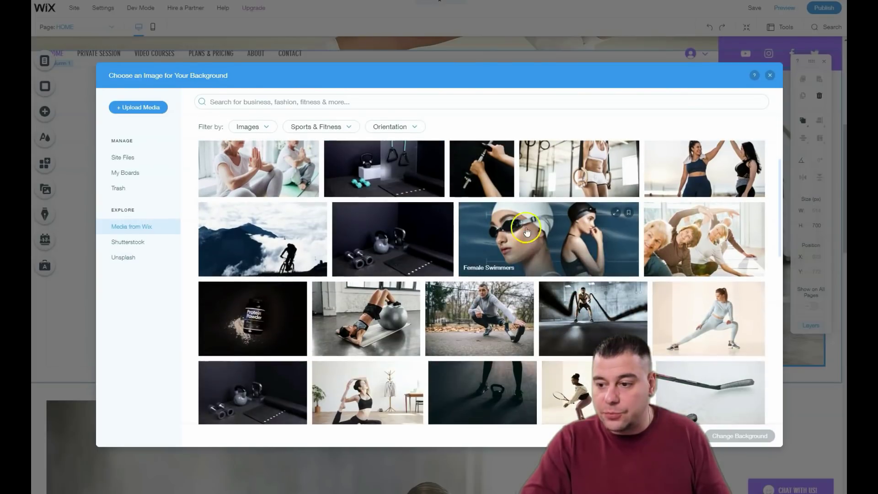
pyautogui.scroll(-2, 544, 254)
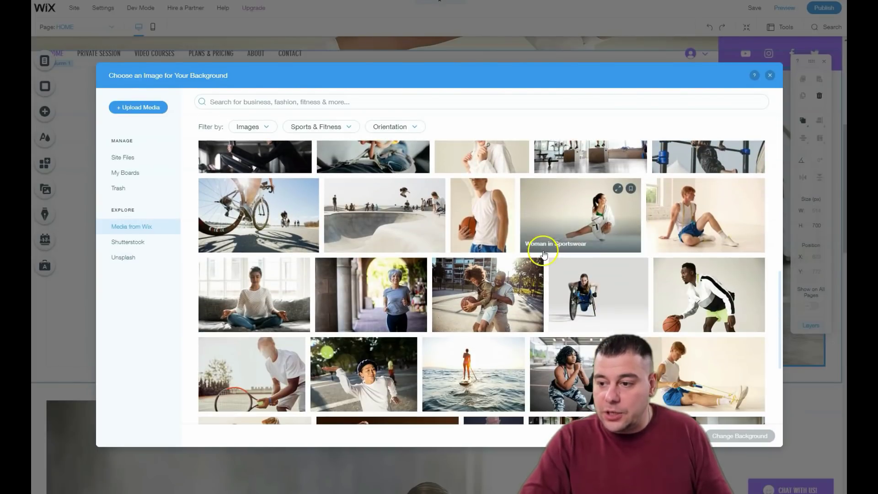
pyautogui.scroll(2, 481, 179)
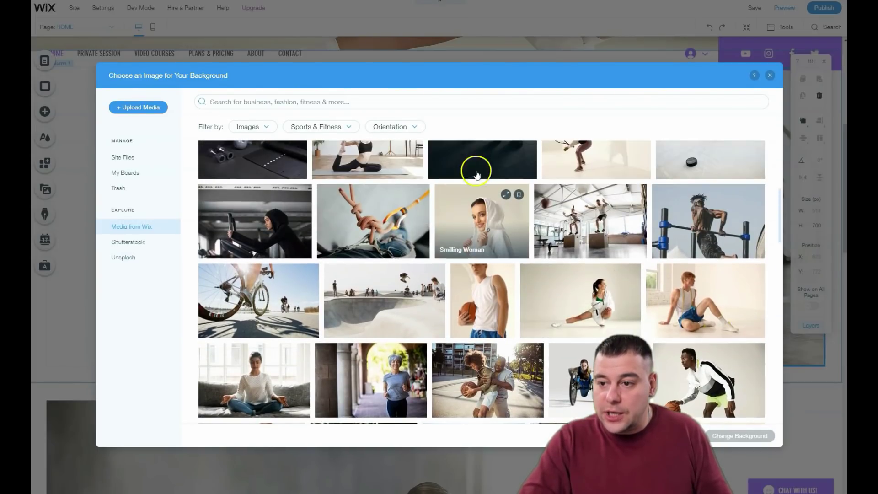
pyautogui.click(476, 211)
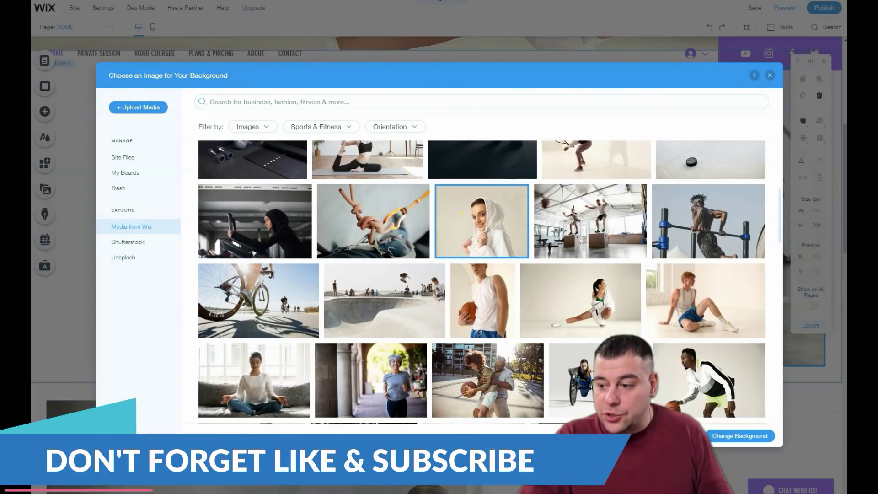
pyautogui.click(719, 438)
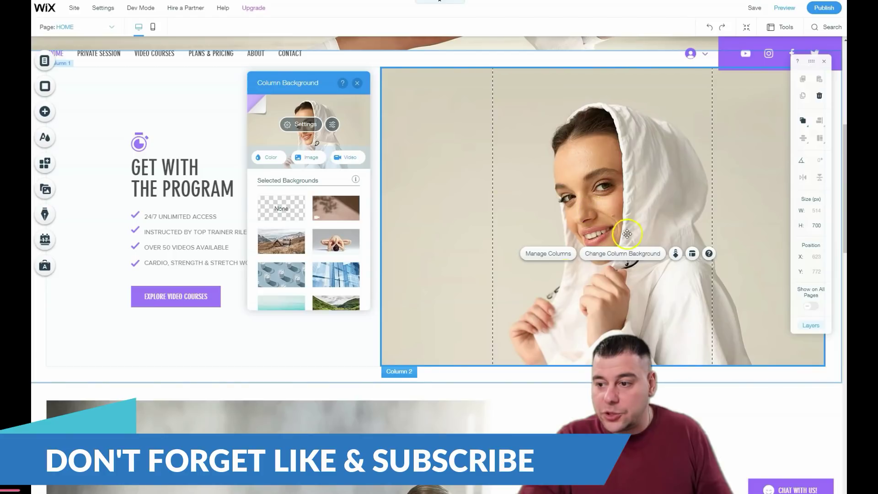
# Step: Position the column's background image at bottom center in its image settings
pyautogui.click(608, 215)
pyautogui.click(302, 124)
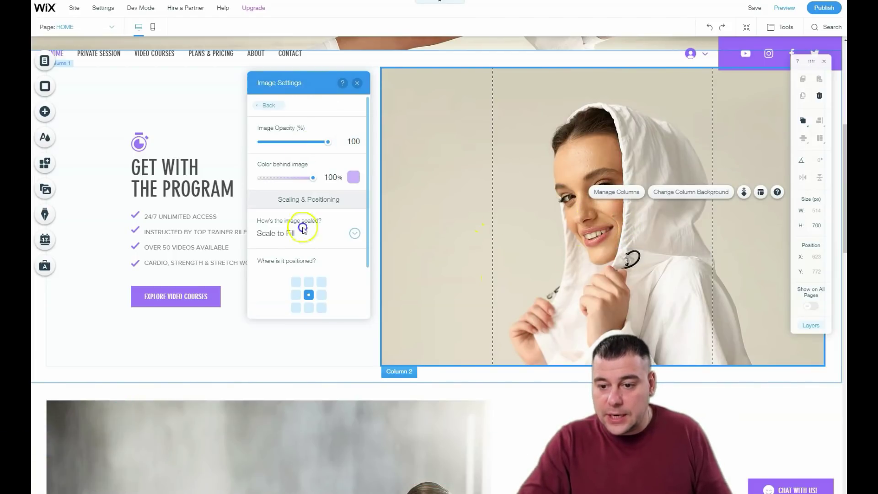
pyautogui.click(309, 307)
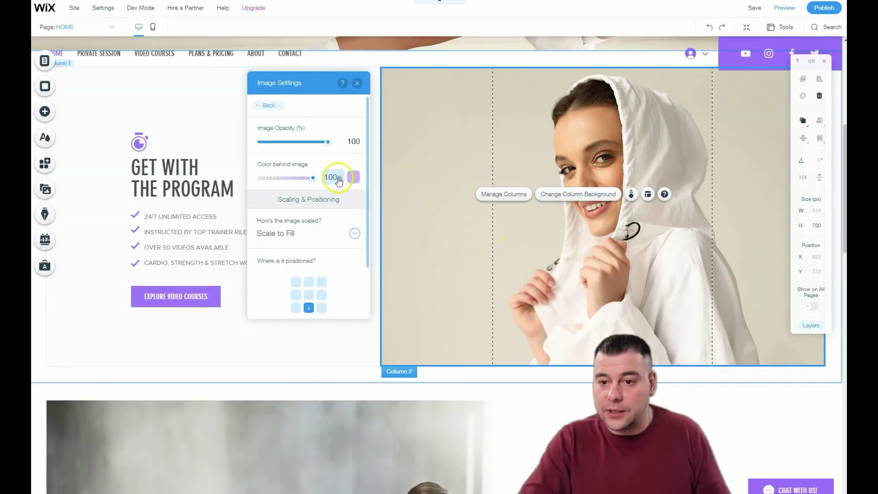
pyautogui.click(357, 83)
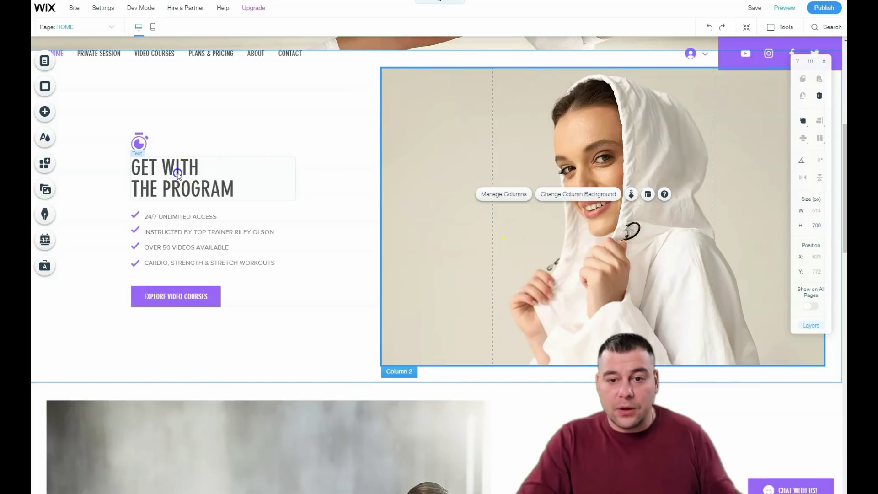
# Step: Check the text settings of the GET WITH THE PROGRAM heading
pyautogui.click(178, 175)
pyautogui.doubleClick(192, 180)
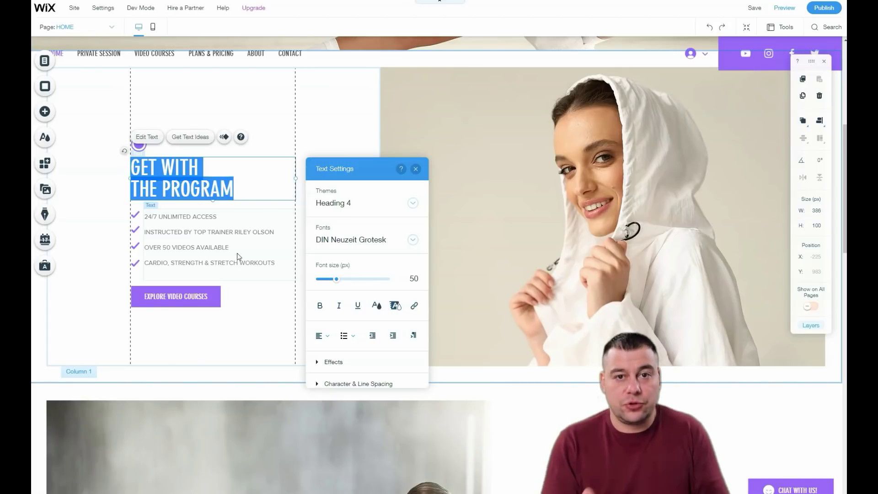
pyautogui.click(416, 170)
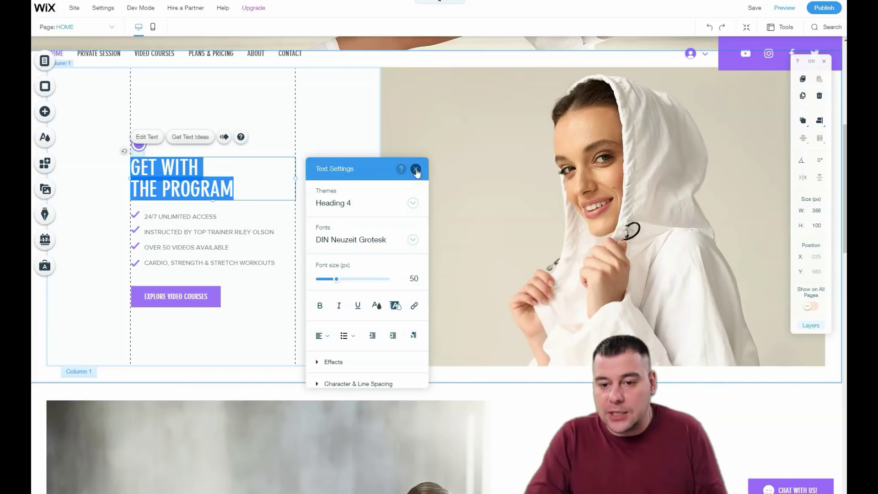
pyautogui.click(416, 169)
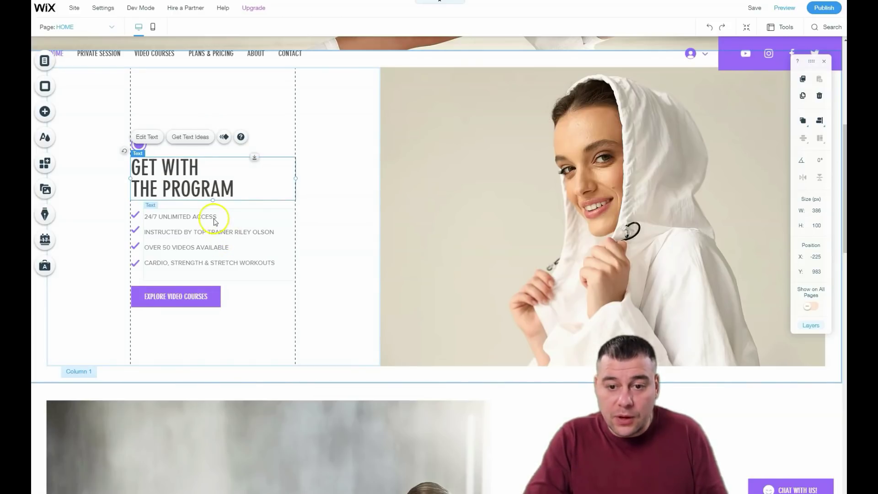
# Step: Open the background image library for the SLIM DOWN, TONE UP! strip and filter Media from Wix by Sports & Fitness
pyautogui.scroll(-5, 215, 222)
pyautogui.click(254, 266)
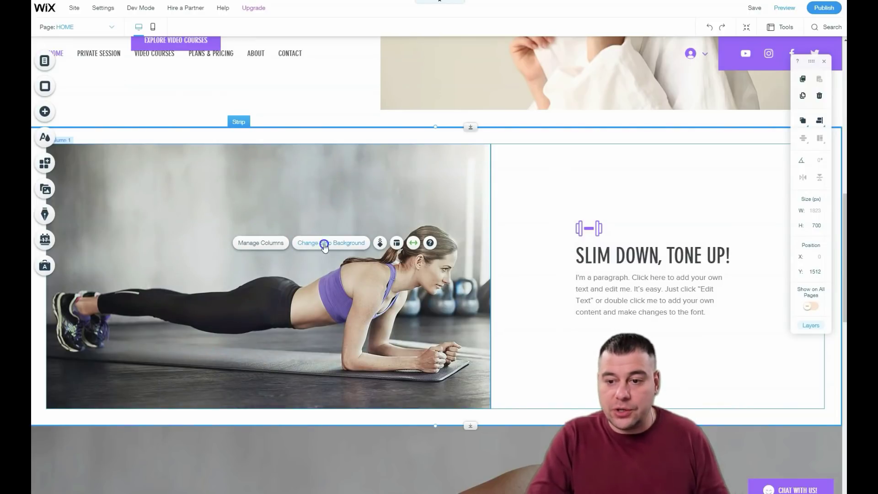
pyautogui.click(341, 244)
pyautogui.click(154, 184)
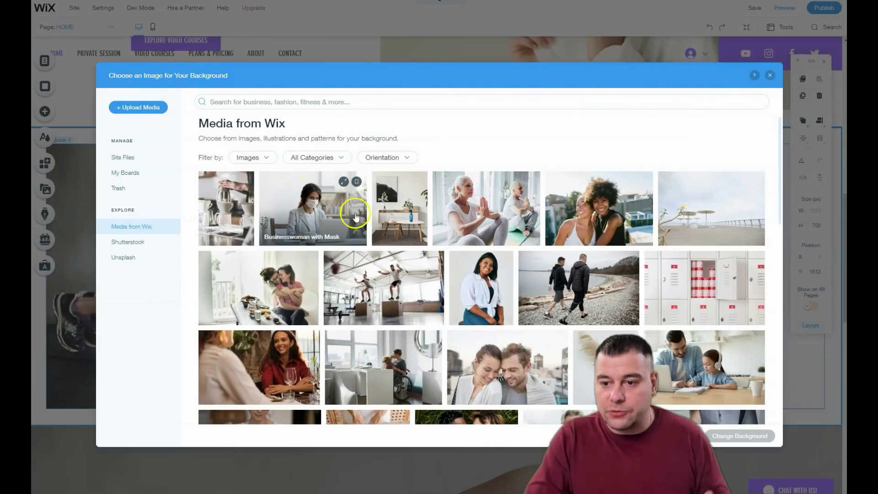
pyautogui.click(337, 158)
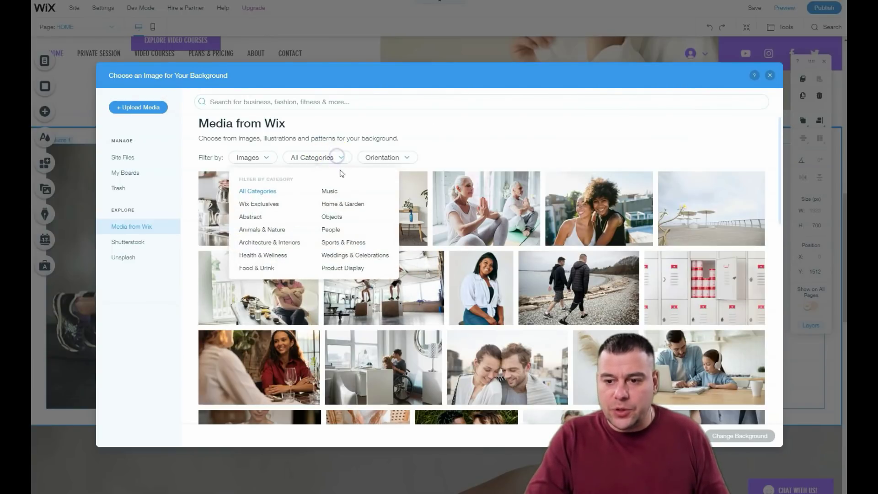
pyautogui.click(337, 244)
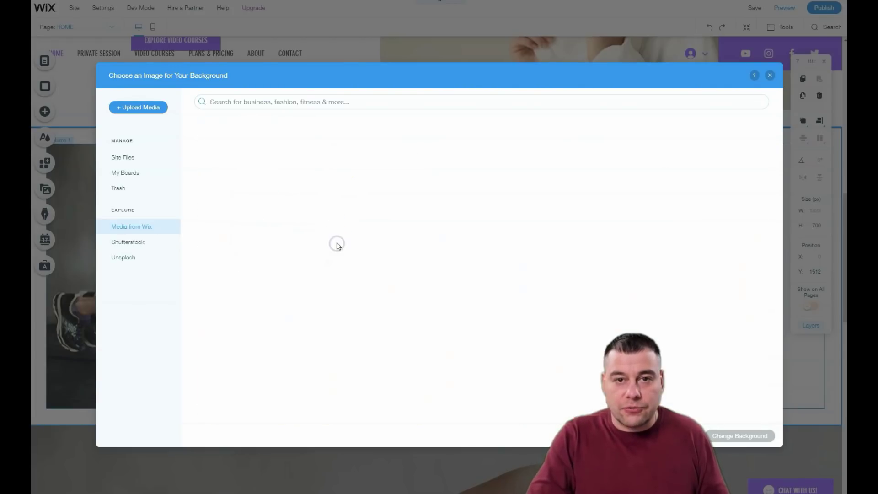
# Step: Try the image of the woman holding a red bat as the SLIM DOWN, TONE UP! strip's background, and undo it
pyautogui.scroll(-4, 447, 247)
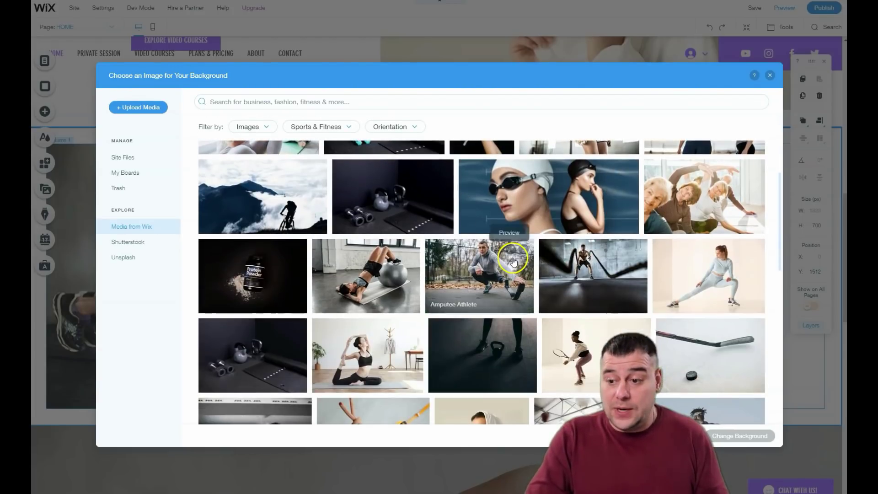
pyautogui.scroll(-5, 517, 242)
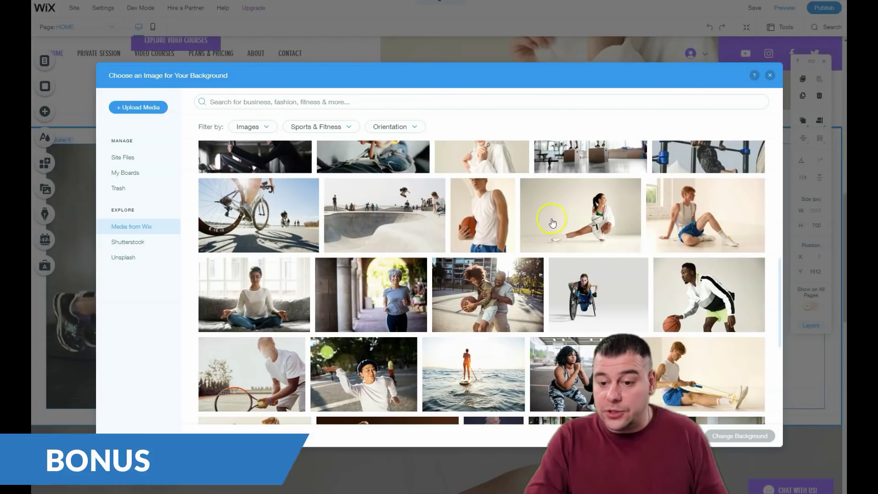
pyautogui.scroll(-5, 551, 218)
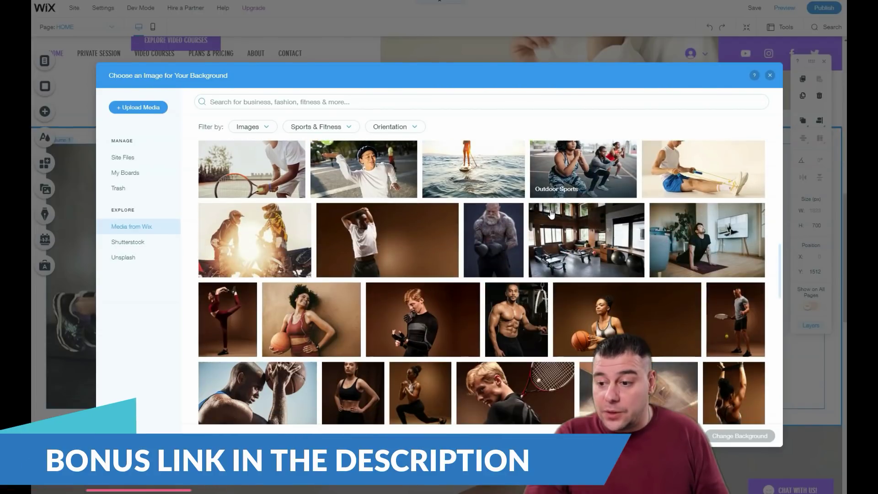
pyautogui.scroll(-2, 544, 214)
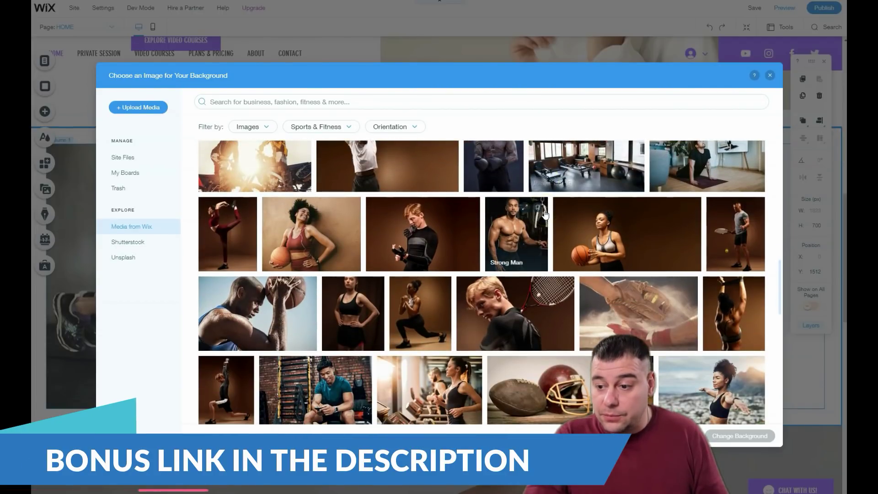
pyautogui.scroll(-3, 416, 188)
pyautogui.scroll(-6, 471, 215)
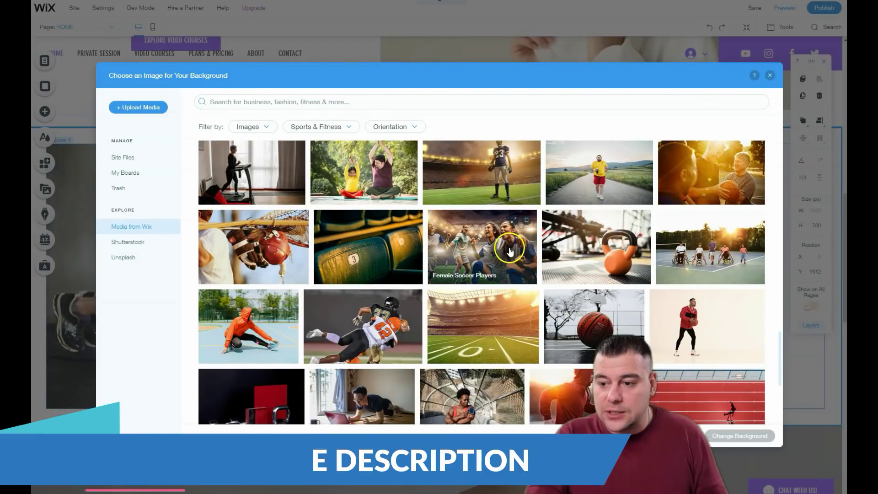
pyautogui.scroll(-3, 385, 283)
pyautogui.scroll(-2, 389, 272)
pyautogui.scroll(-2, 411, 279)
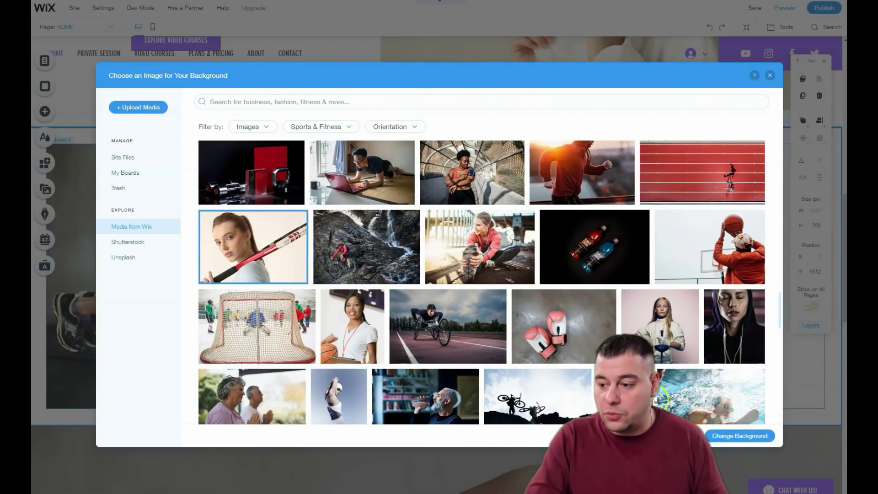
pyautogui.click(736, 435)
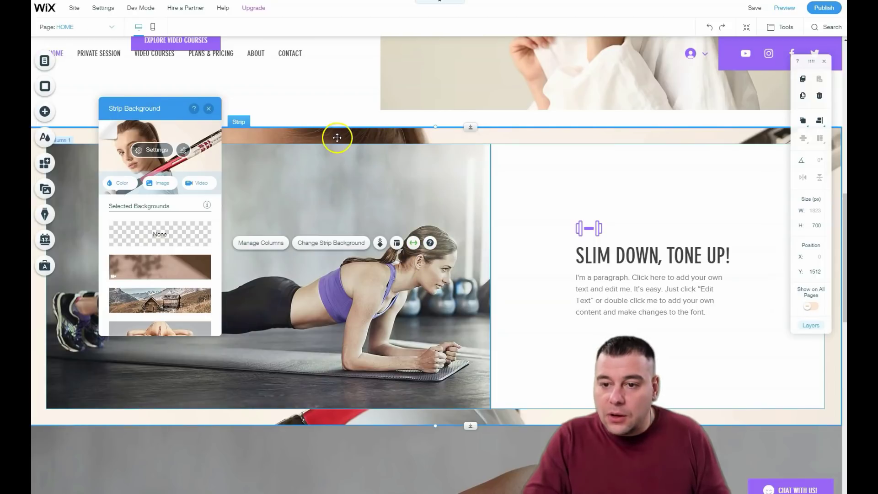
pyautogui.click(709, 27)
# Step: Open the background image library for the strip's photo column and filter Media from Wix by Sports & Fitness
pyautogui.click(301, 209)
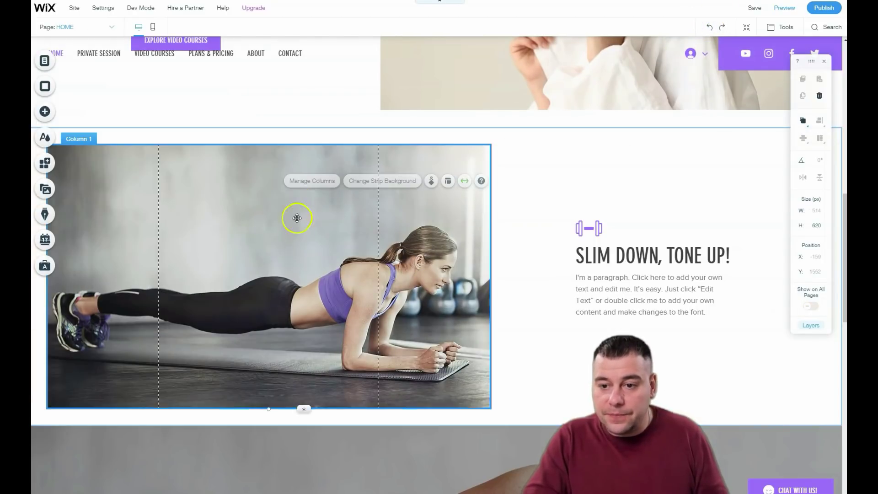
pyautogui.click(381, 181)
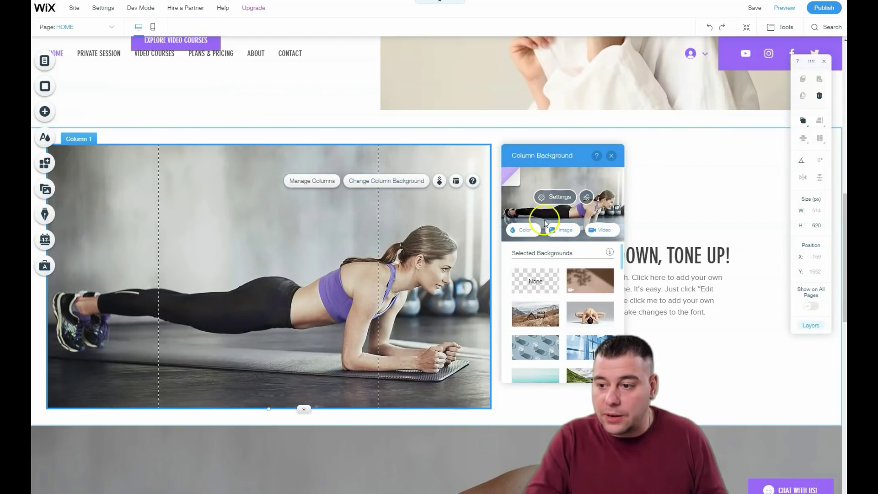
pyautogui.click(563, 229)
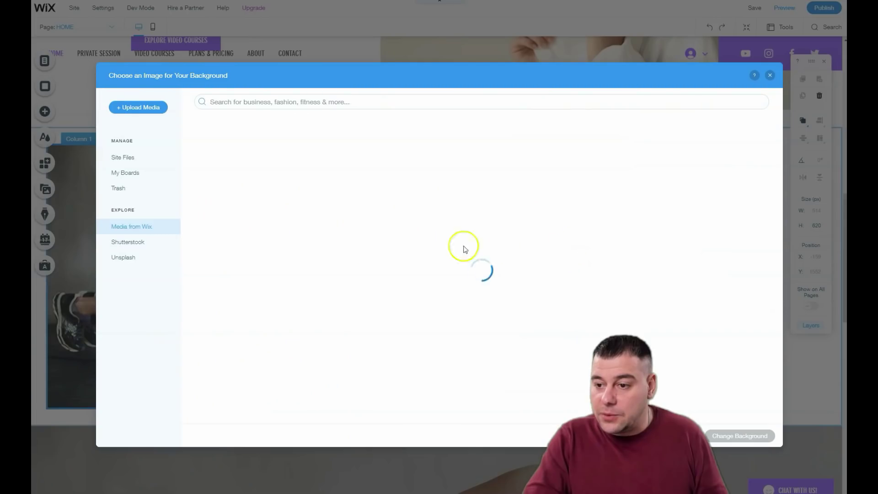
pyautogui.scroll(-10, 498, 306)
pyautogui.scroll(-1, 498, 306)
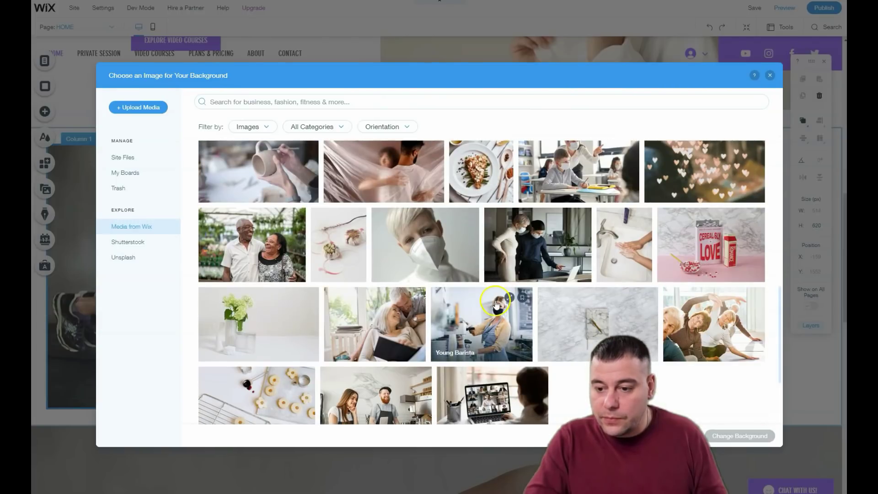
pyautogui.click(342, 130)
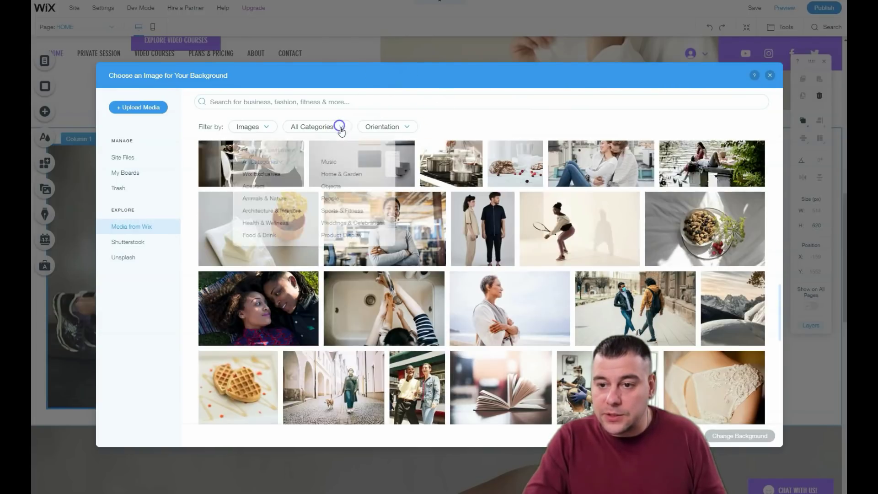
pyautogui.click(343, 212)
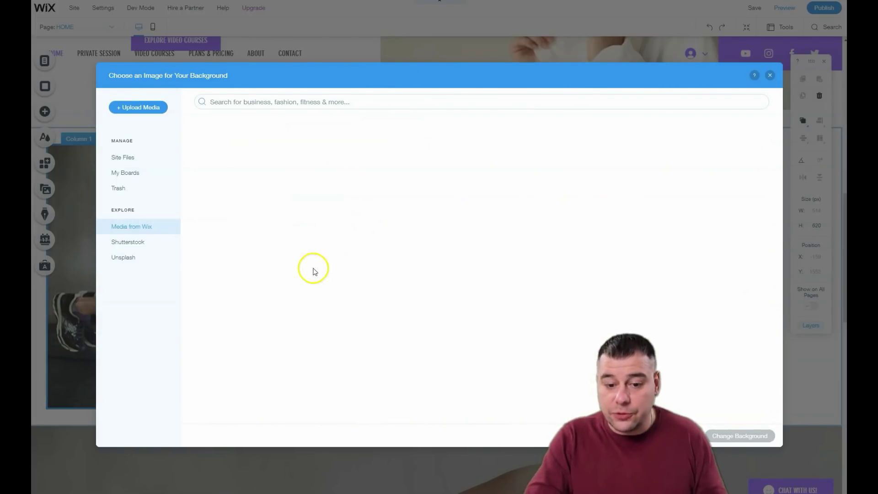
# Step: Replace the photo column's background with the image of the woman in a black tank top running on a gym treadmill
pyautogui.scroll(-3, 394, 264)
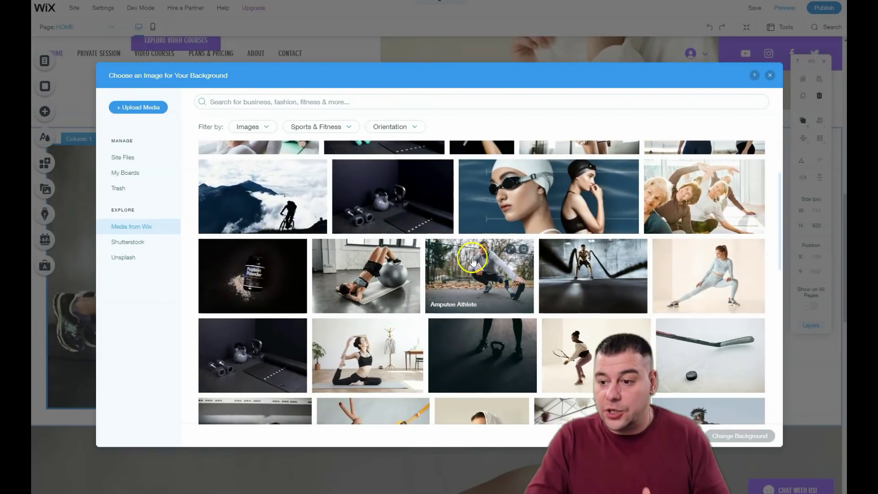
pyautogui.scroll(-6, 472, 261)
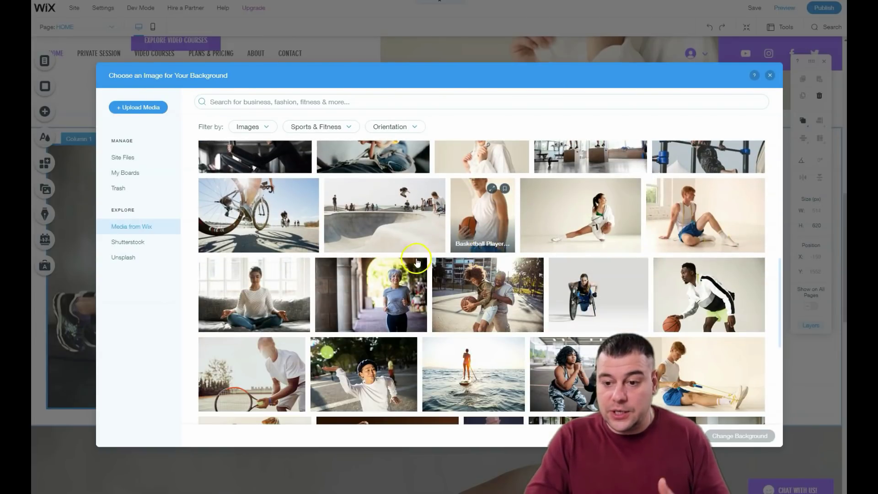
pyautogui.scroll(-4, 398, 264)
pyautogui.scroll(-5, 389, 266)
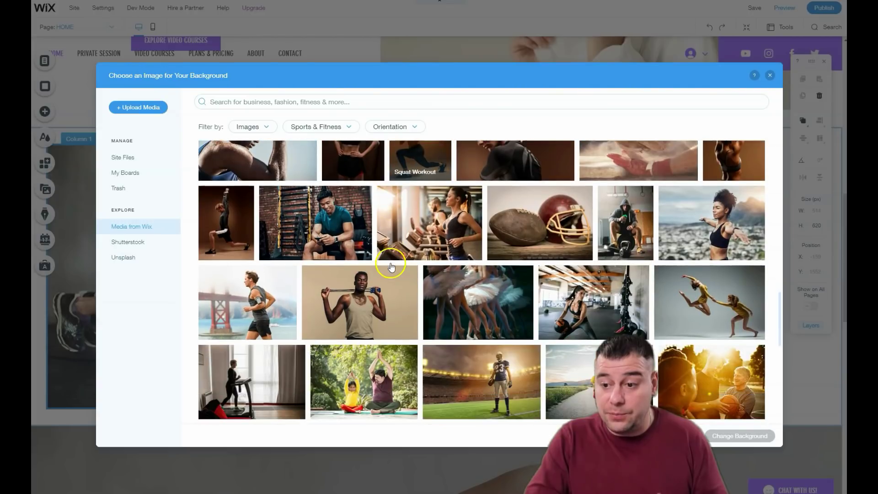
pyautogui.scroll(-6, 394, 264)
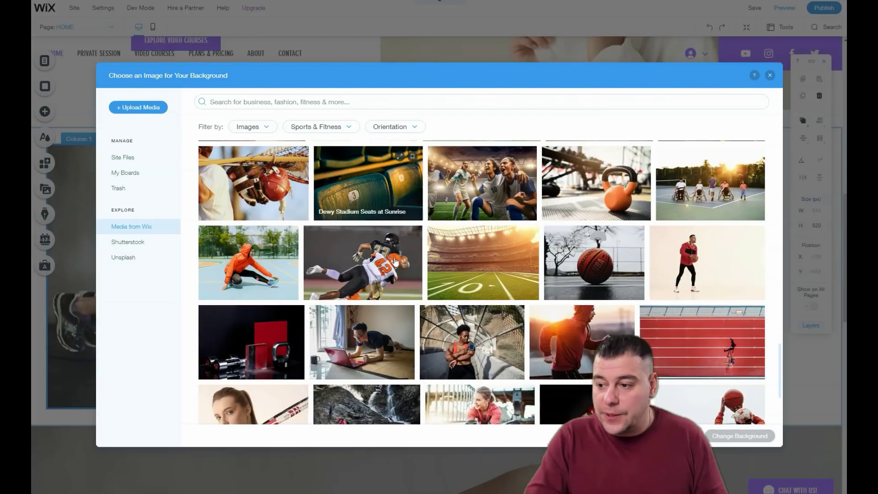
pyautogui.scroll(-2, 395, 261)
pyautogui.scroll(-6, 396, 261)
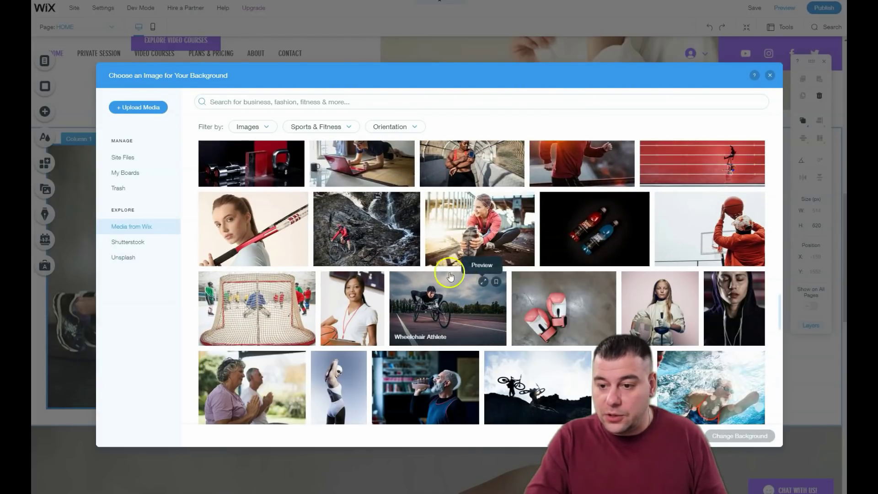
pyautogui.scroll(-3, 428, 273)
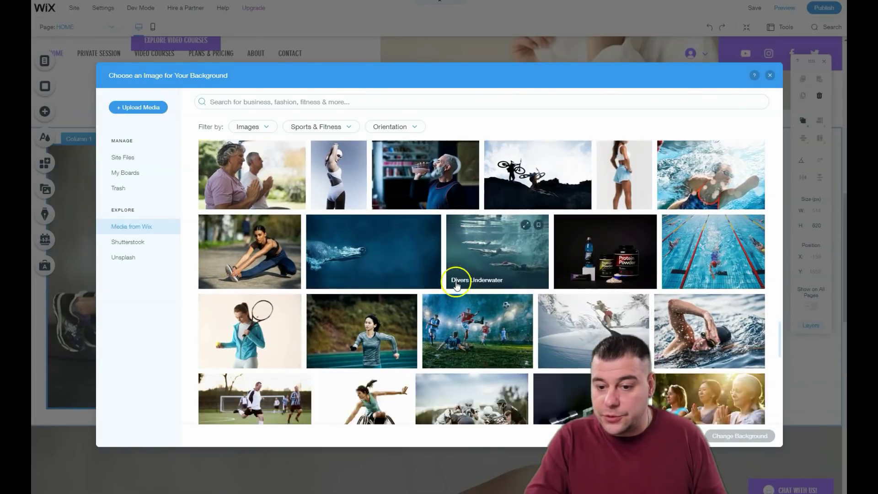
pyautogui.scroll(15, 334, 265)
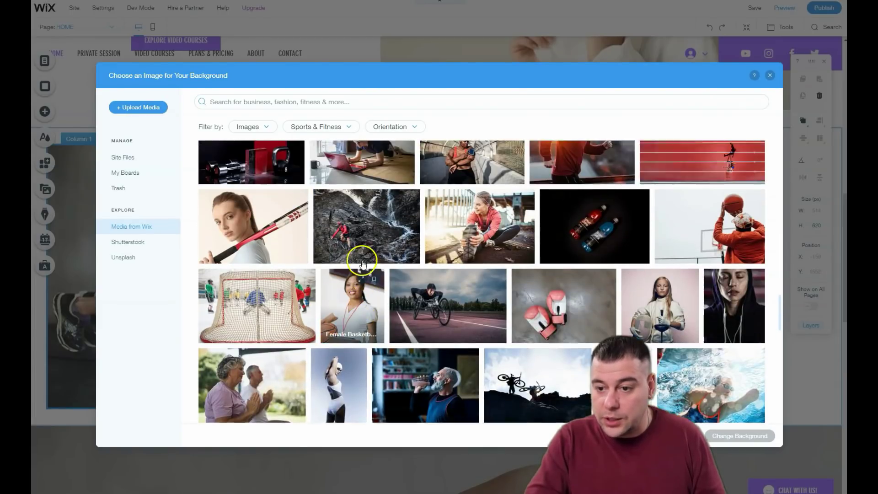
pyautogui.scroll(4, 399, 269)
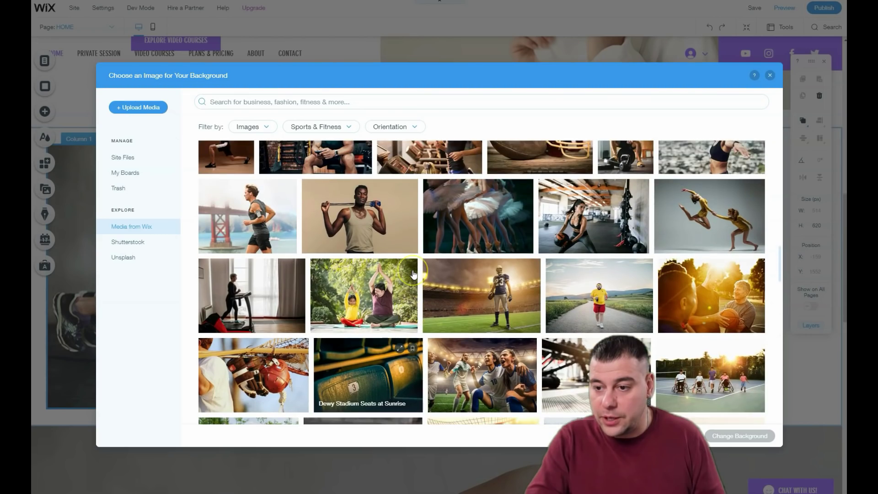
pyautogui.scroll(-9, 411, 267)
pyautogui.scroll(-10, 410, 266)
pyautogui.scroll(5, 411, 266)
pyautogui.scroll(6, 410, 267)
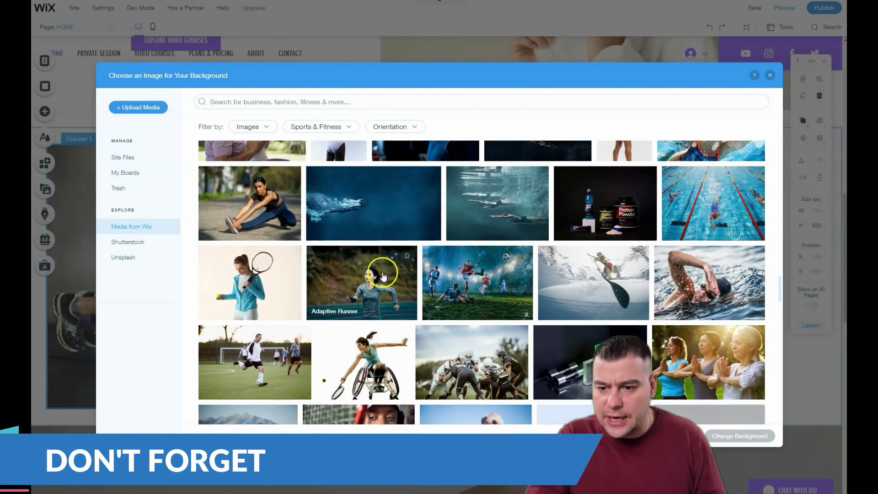
pyautogui.scroll(2, 311, 272)
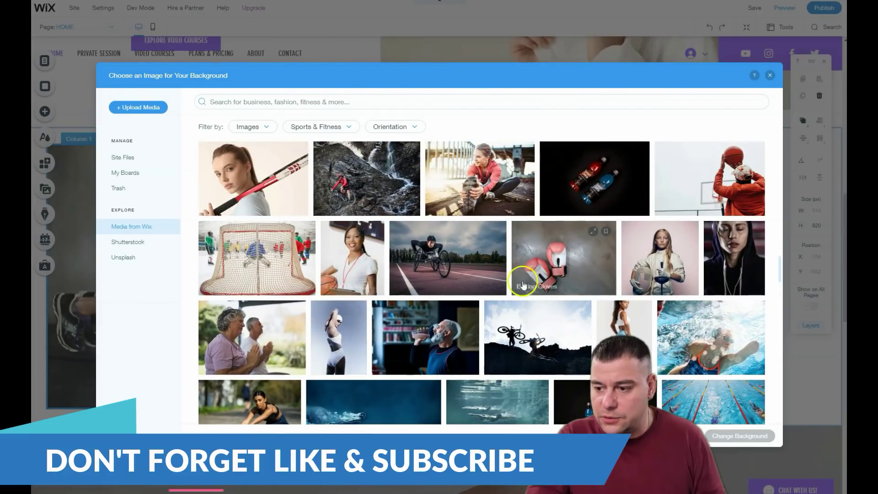
pyautogui.scroll(3, 624, 328)
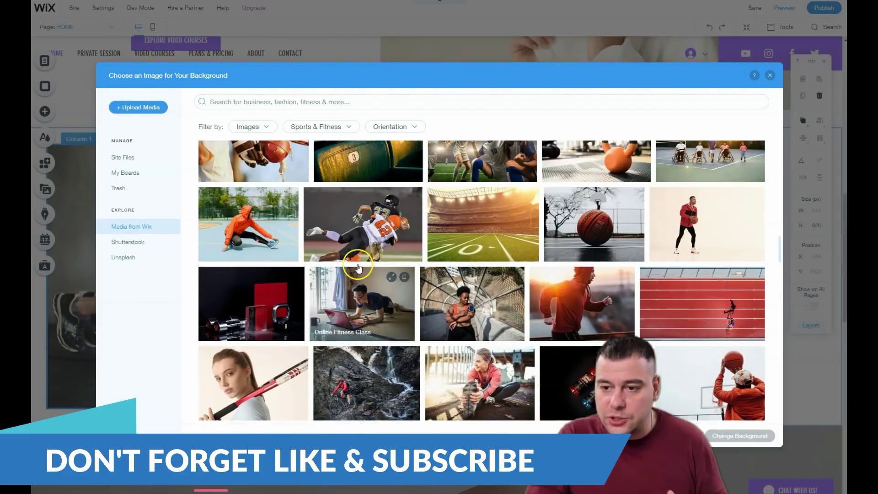
pyautogui.scroll(3, 350, 291)
pyautogui.scroll(5, 350, 292)
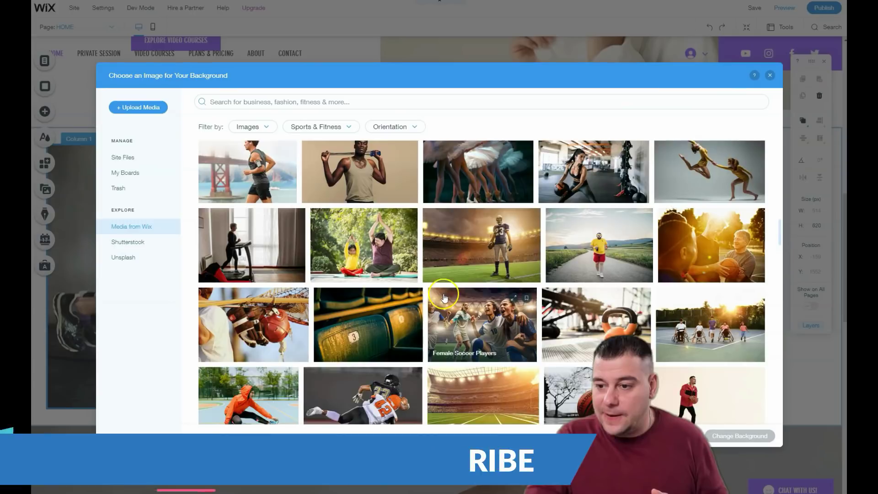
pyautogui.scroll(2, 443, 300)
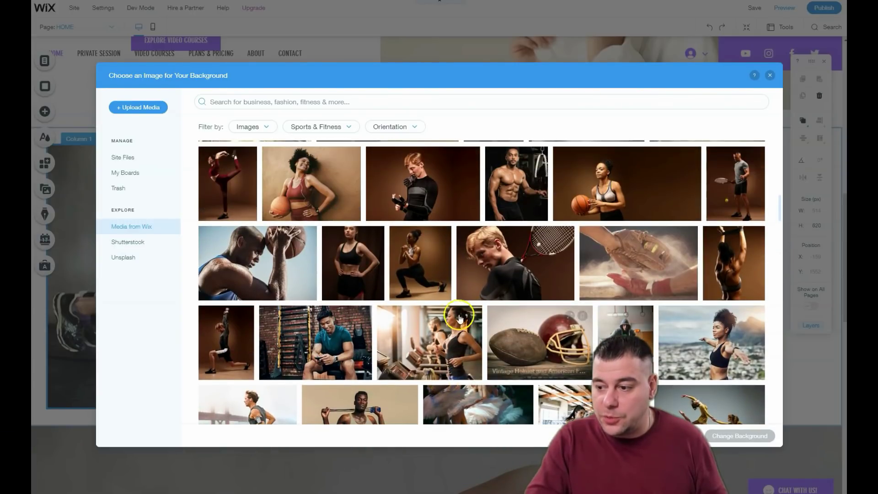
pyautogui.click(430, 336)
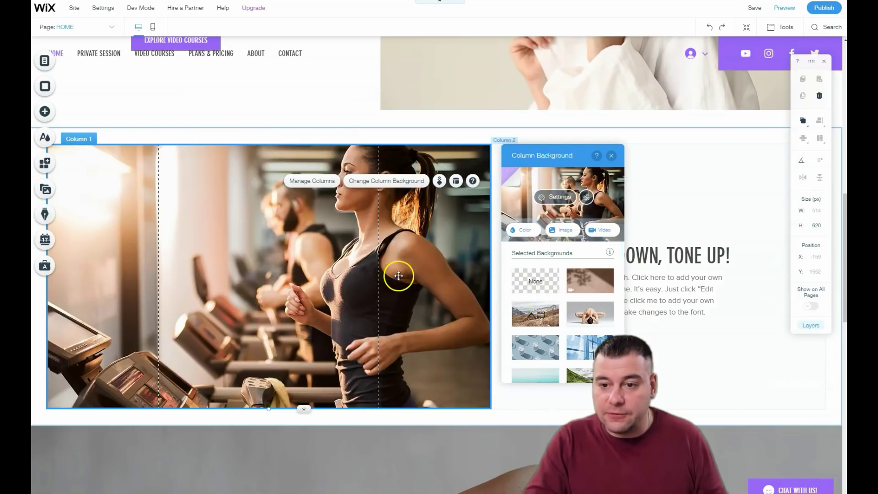
pyautogui.scroll(-1, 658, 353)
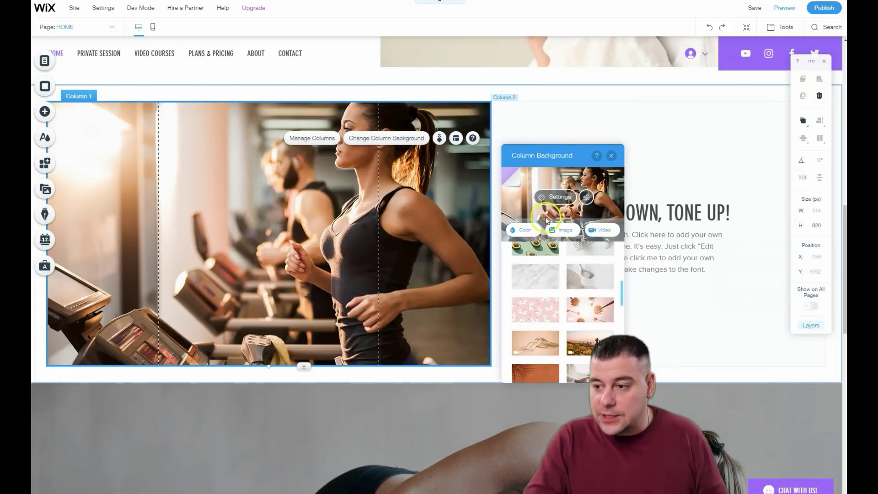
pyautogui.click(690, 180)
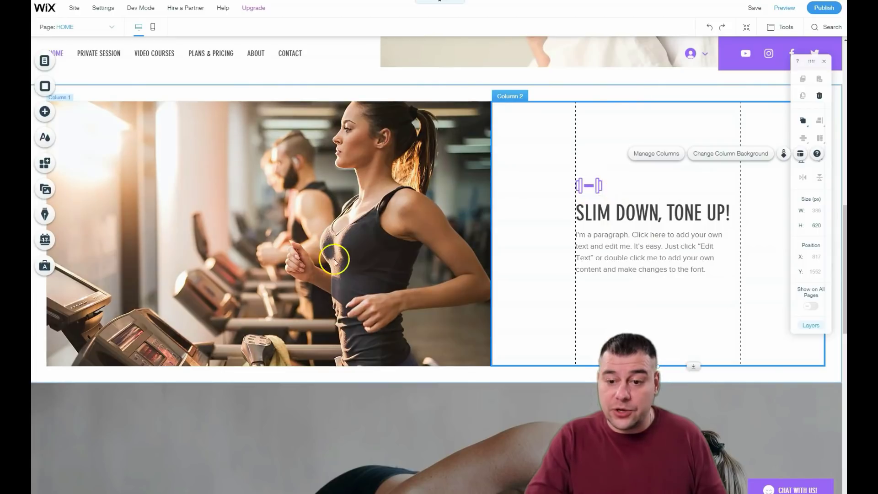
# Step: Add a YouTube video player of about 320 by 180 px to the left of The 3 MONTH CHALLENGE heading
pyautogui.scroll(-5, 357, 270)
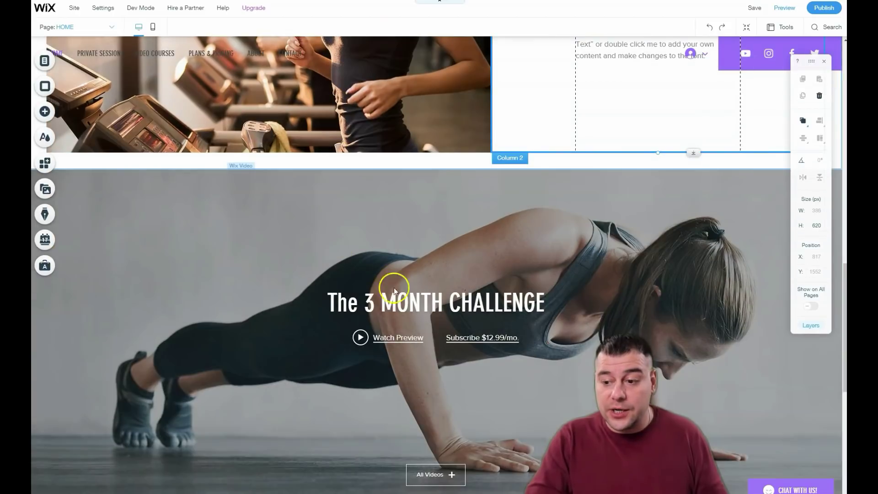
pyautogui.click(235, 273)
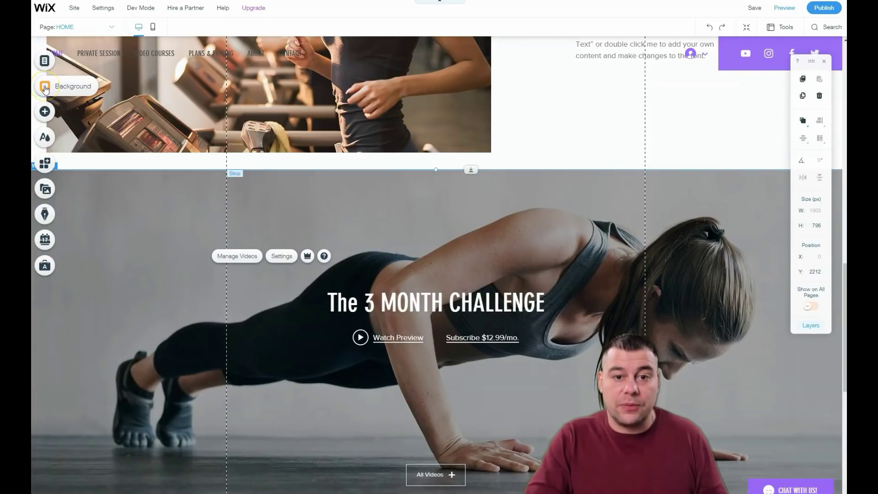
pyautogui.click(46, 112)
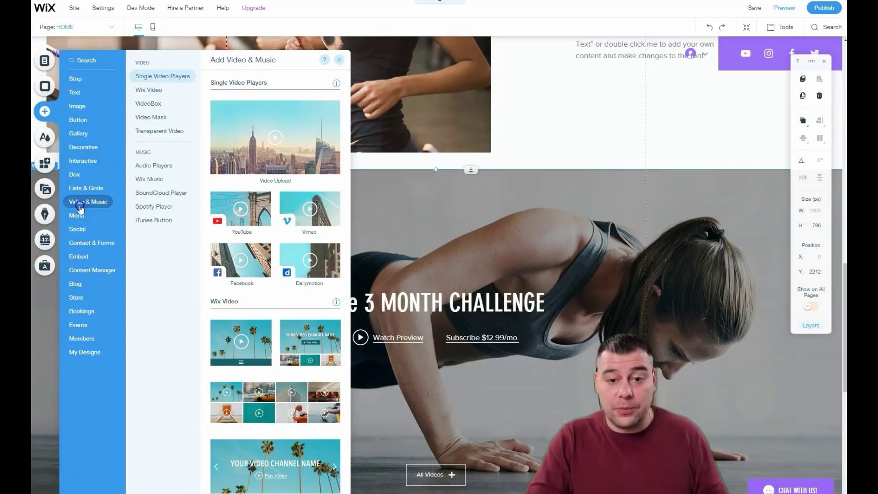
pyautogui.click(118, 202)
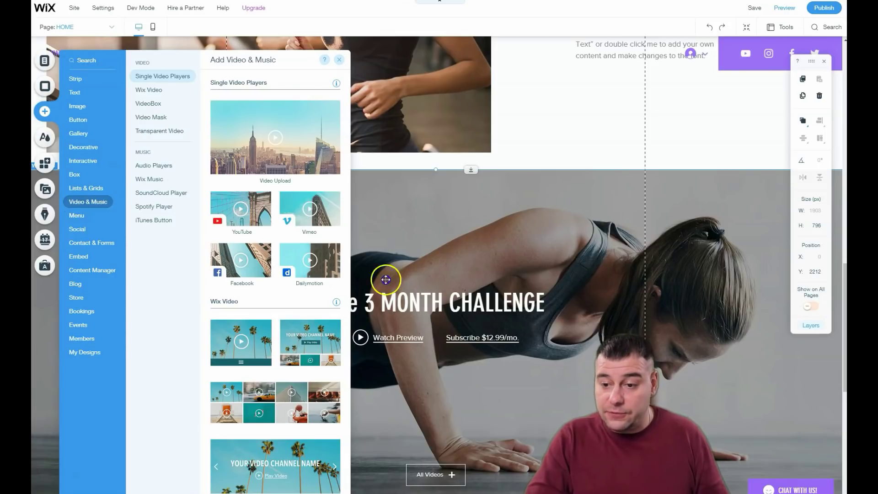
pyautogui.click(154, 91)
pyautogui.scroll(5, 243, 164)
pyautogui.moveTo(229, 209); pyautogui.dragTo(517, 244)
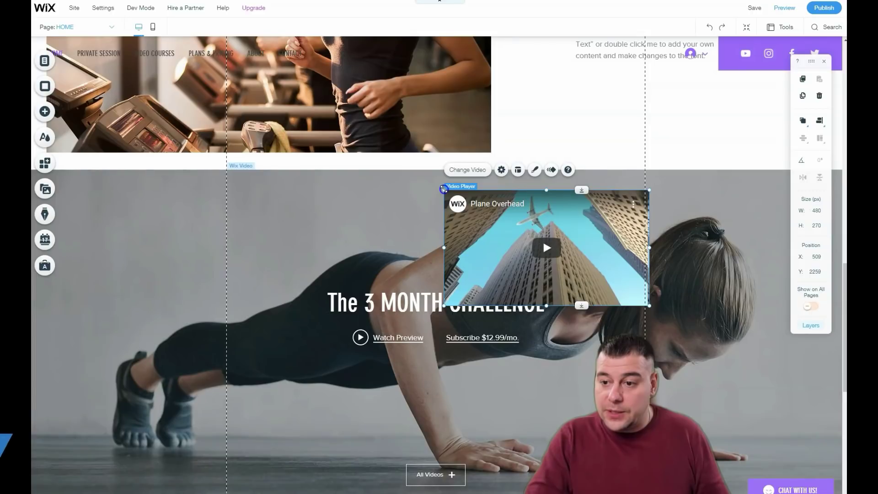
pyautogui.moveTo(444, 189); pyautogui.dragTo(543, 244)
pyautogui.moveTo(564, 269); pyautogui.dragTo(256, 321)
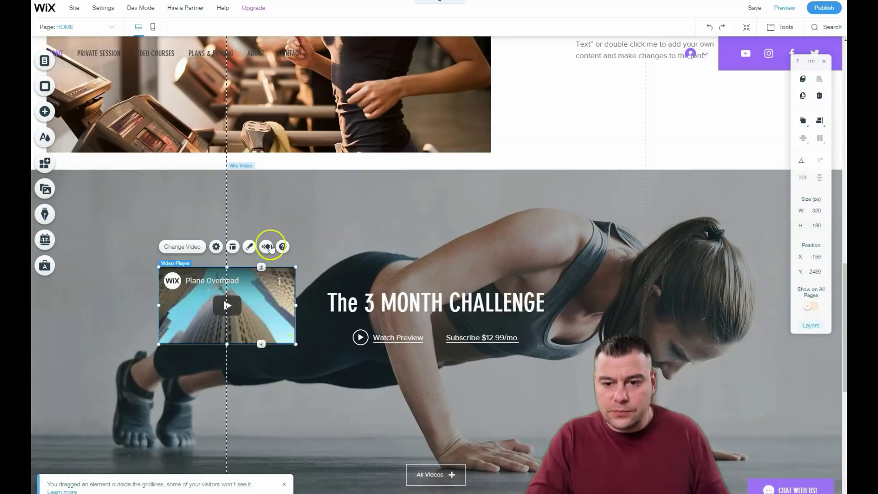
# Step: Examine the settings of the added video player and of the Wix Video strip behind The 3 MONTH CHALLENGE heading
pyautogui.click(215, 247)
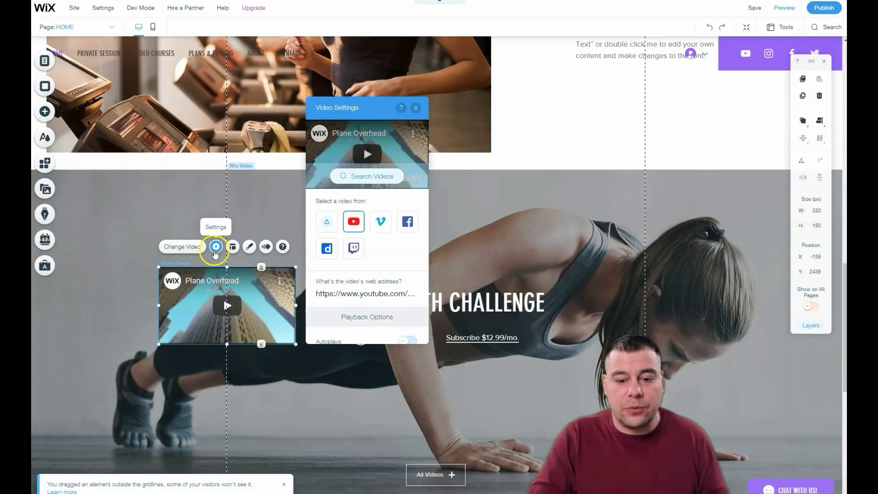
pyautogui.click(203, 210)
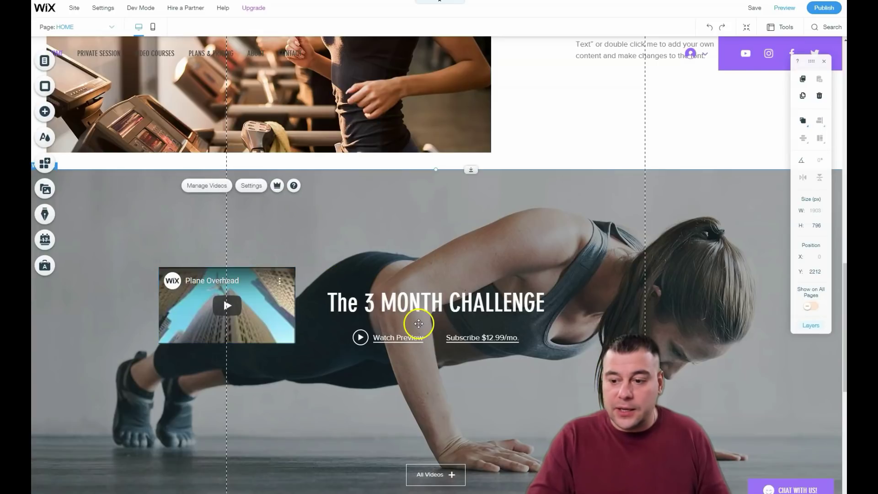
pyautogui.scroll(-3, 417, 320)
pyautogui.scroll(1, 355, 178)
pyautogui.scroll(1, 355, 178)
pyautogui.click(359, 167)
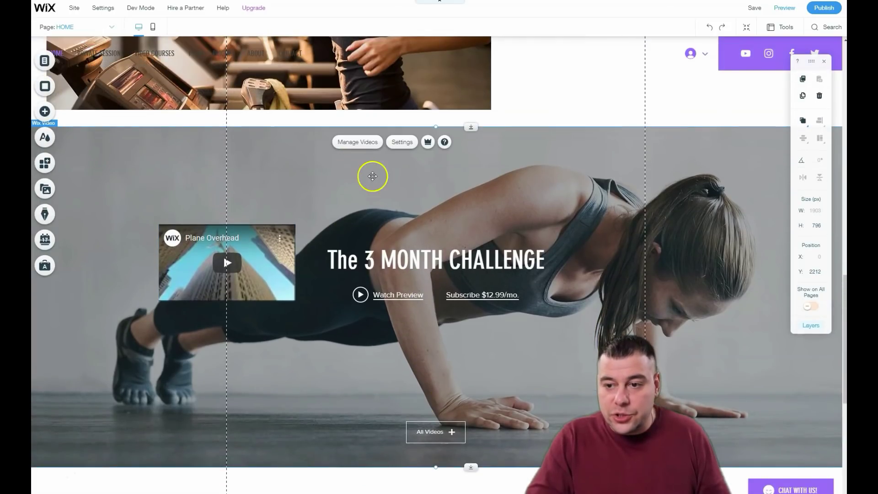
pyautogui.click(402, 142)
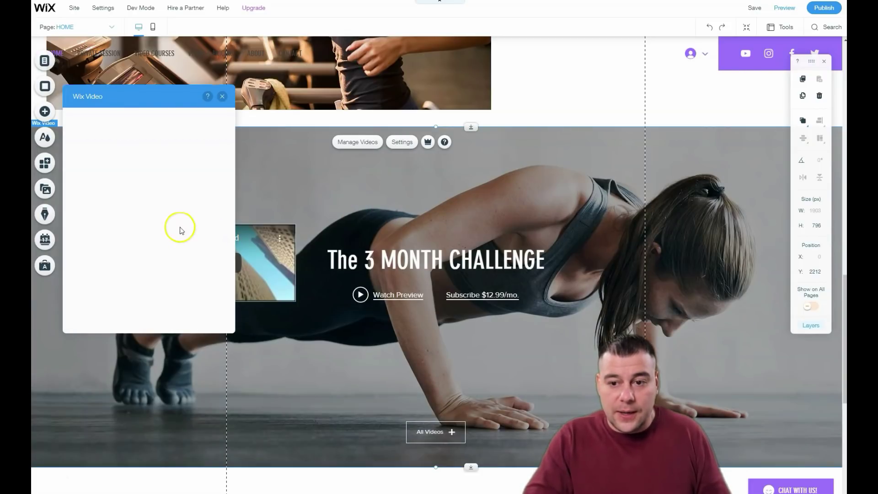
pyautogui.click(222, 96)
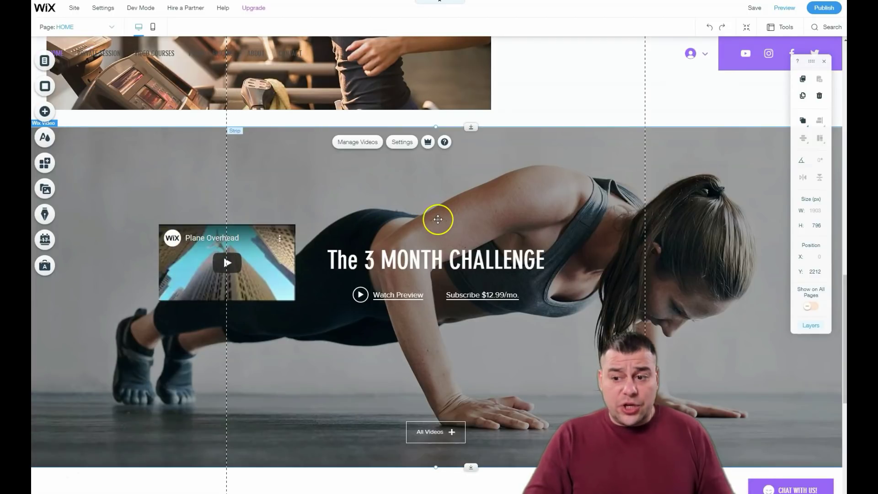
# Step: Review the home page down to the OFFERED PLANS section and footer, and return to the hero strip
pyautogui.scroll(-5, 438, 210)
pyautogui.scroll(-2, 438, 219)
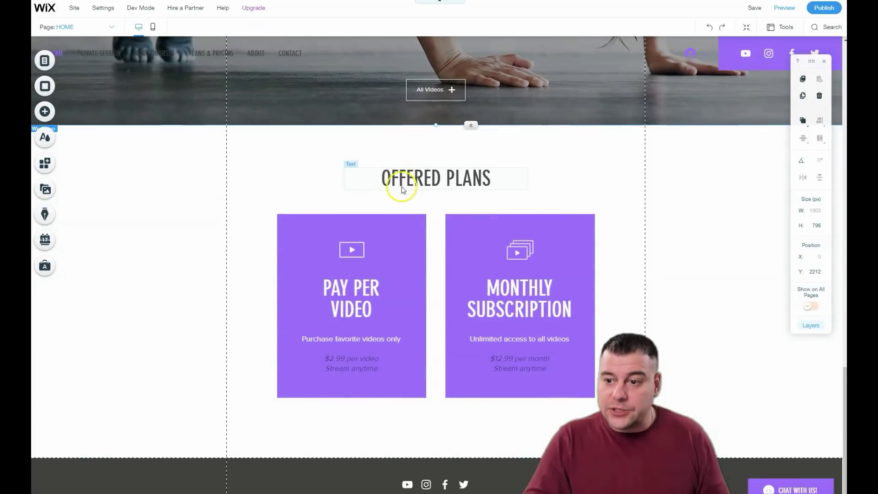
pyautogui.scroll(-1, 402, 186)
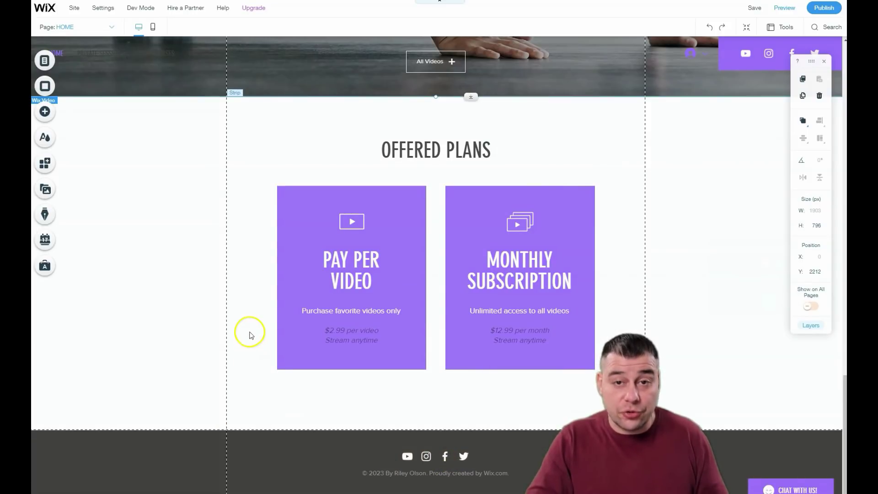
pyautogui.scroll(12, 233, 260)
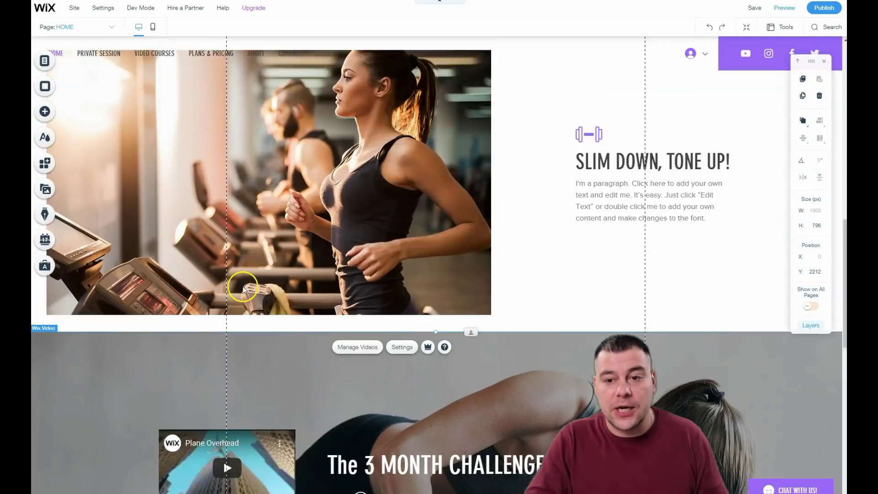
pyautogui.scroll(14, 245, 288)
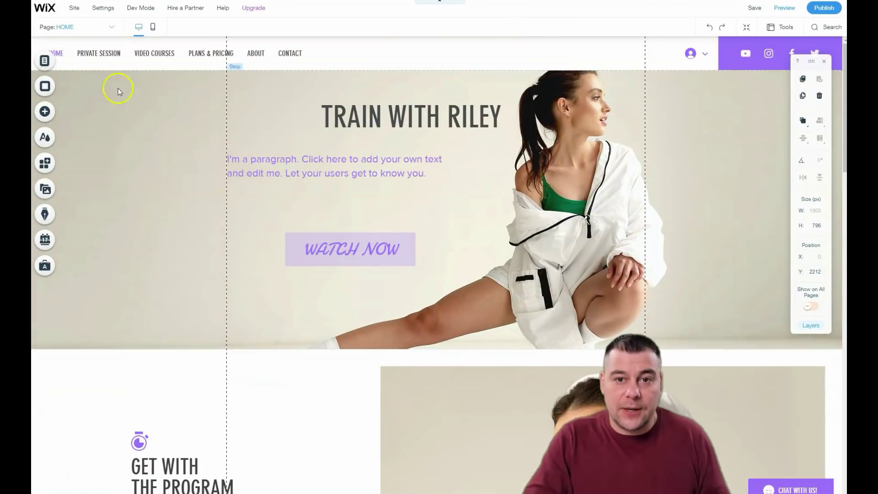
pyautogui.moveTo(103, 9)
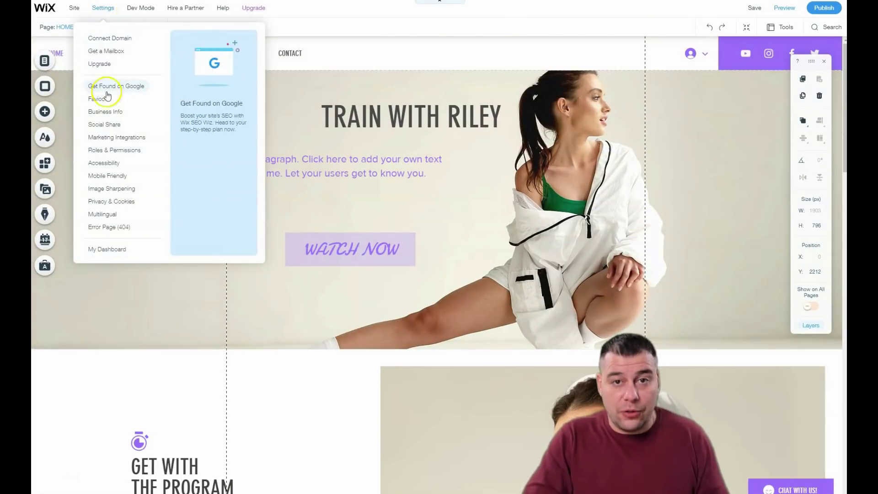
# Step: Open the list of new color themes for the site's colors
pyautogui.click(47, 137)
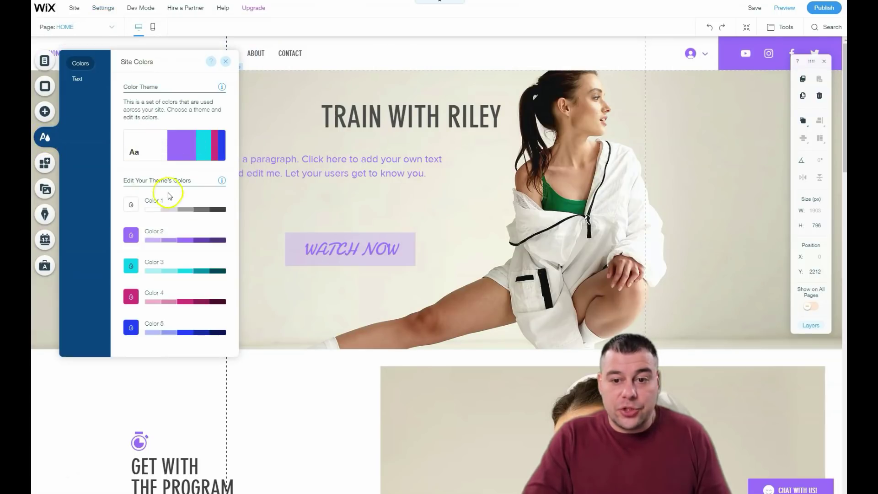
pyautogui.click(183, 211)
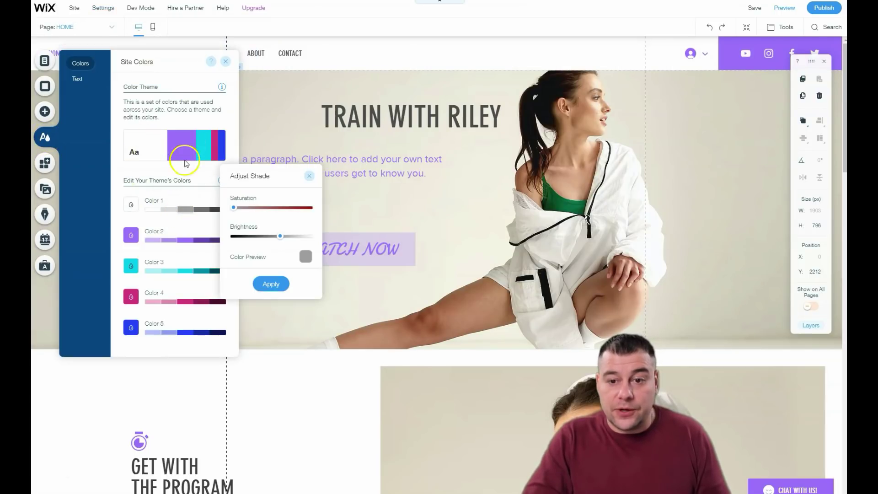
pyautogui.click(158, 149)
pyautogui.click(191, 147)
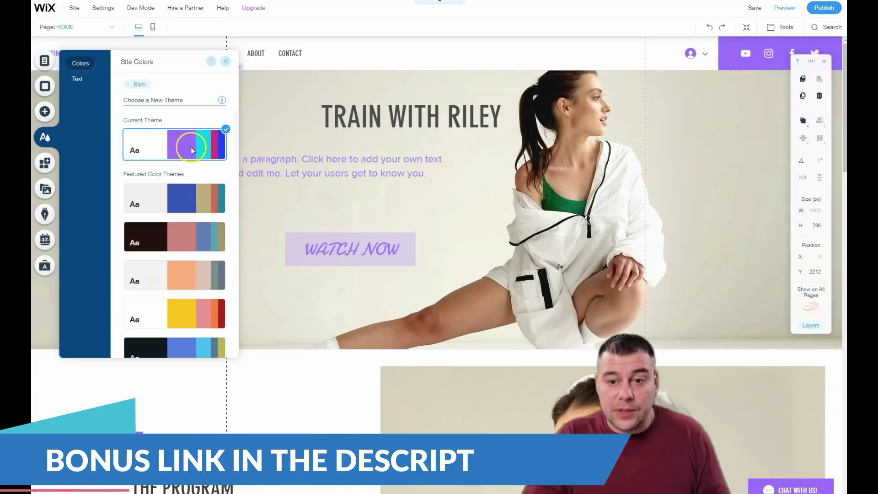
# Step: Try the first featured color themes on the site, from the light gray and blue one to the slate blue one
pyautogui.click(156, 207)
pyautogui.click(153, 236)
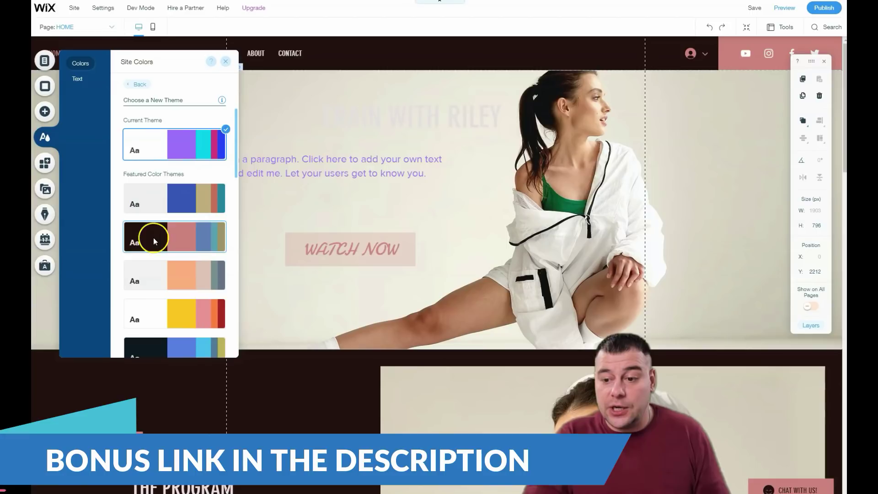
pyautogui.click(153, 275)
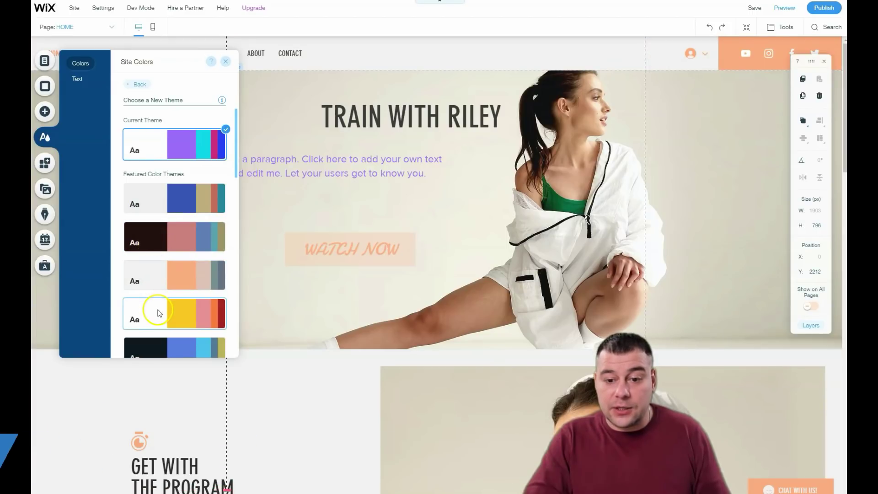
pyautogui.click(158, 312)
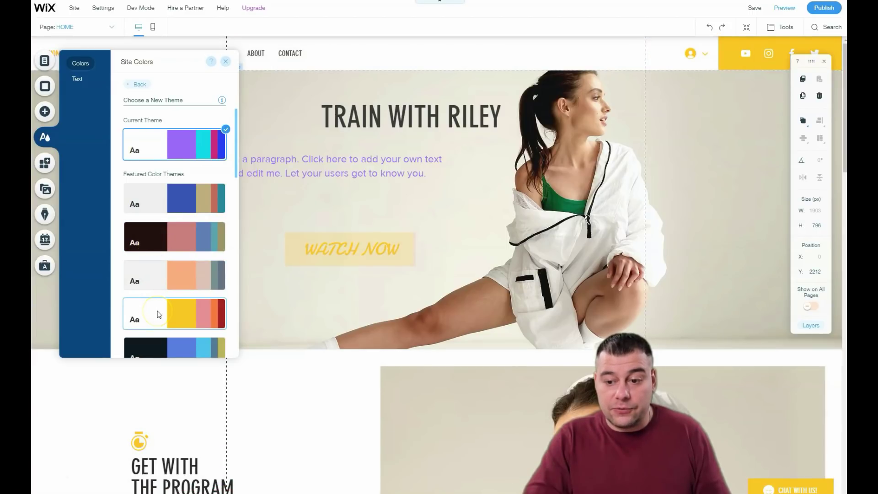
pyautogui.click(159, 344)
pyautogui.scroll(-4, 159, 339)
pyautogui.click(157, 222)
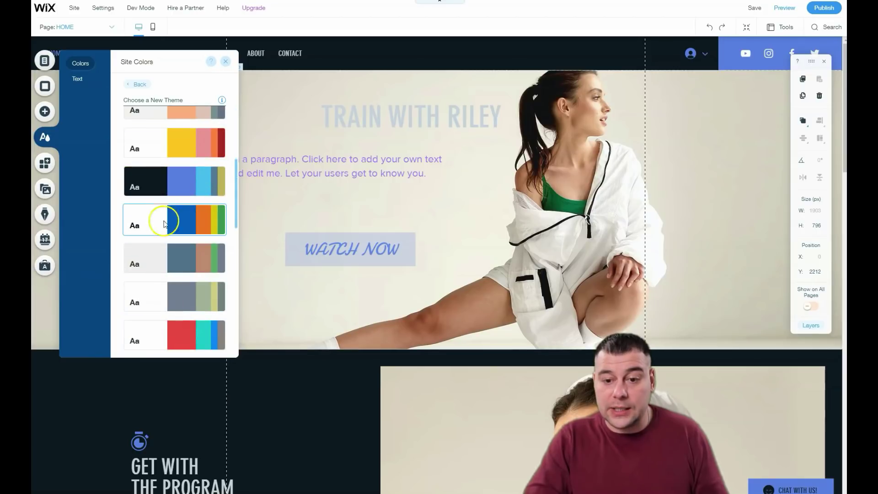
pyautogui.click(154, 255)
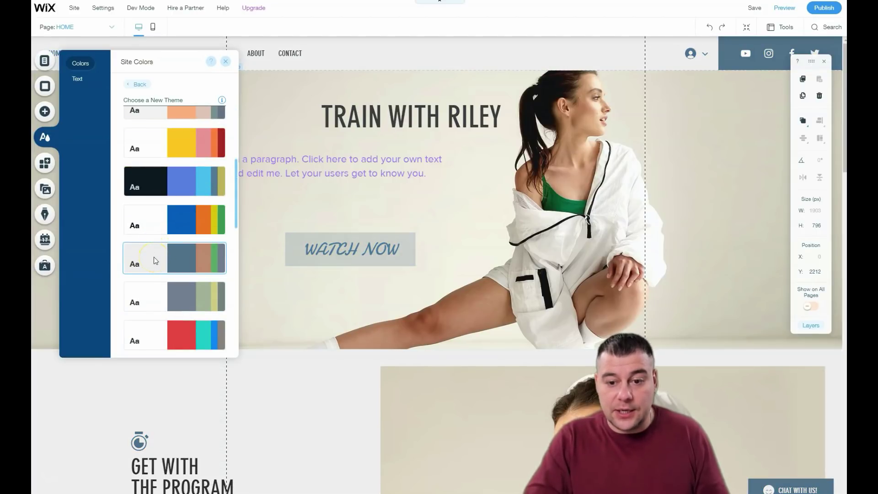
# Step: Try further featured color themes, including the white and gray-blue, the white and red, and the black and coral ones
pyautogui.scroll(-2, 154, 261)
pyautogui.click(157, 214)
pyautogui.click(160, 254)
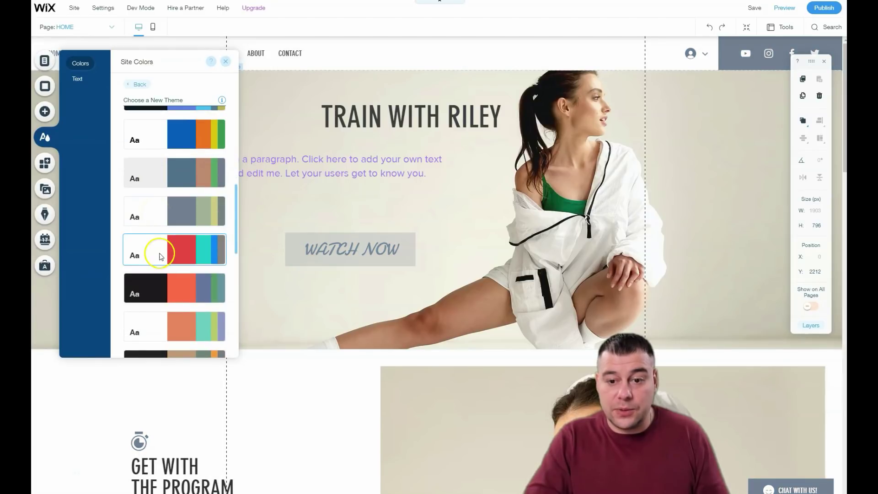
pyautogui.click(152, 290)
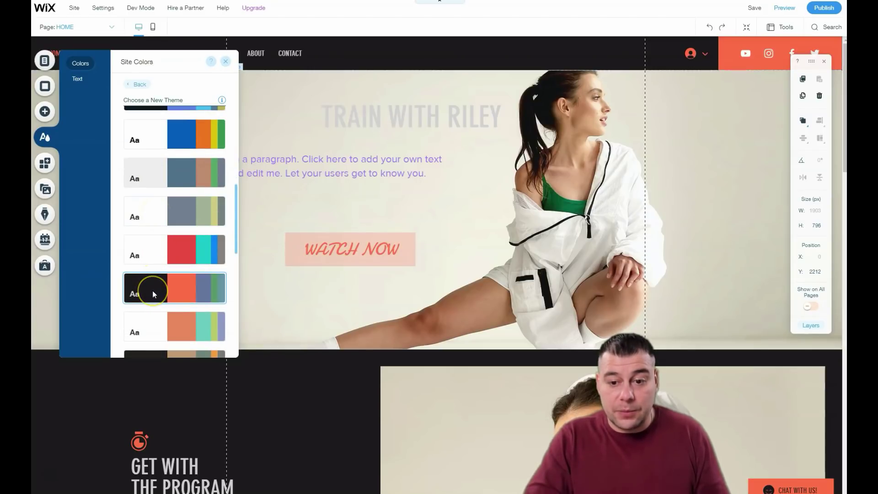
pyautogui.scroll(-1, 153, 292)
pyautogui.scroll(-2, 153, 284)
pyautogui.click(154, 274)
pyautogui.scroll(-3, 153, 277)
pyautogui.click(149, 265)
# Step: Apply the charcoal color theme with gold accents to the site and check it down the home page to the footer
pyautogui.scroll(-1, 149, 263)
pyautogui.click(150, 180)
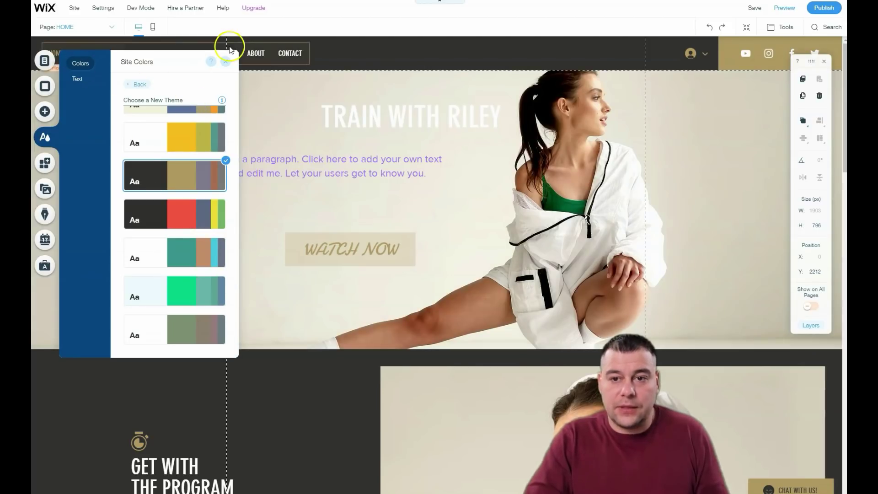
pyautogui.click(225, 61)
pyautogui.scroll(-15, 453, 251)
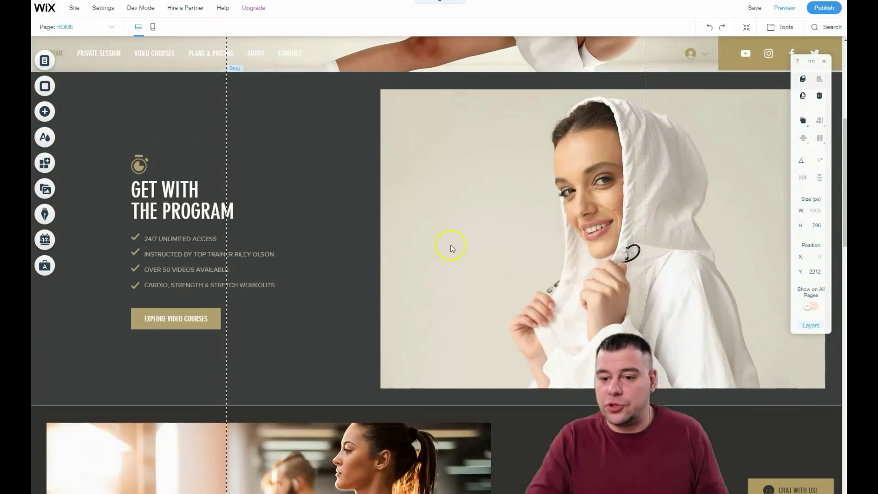
pyautogui.scroll(-12, 449, 245)
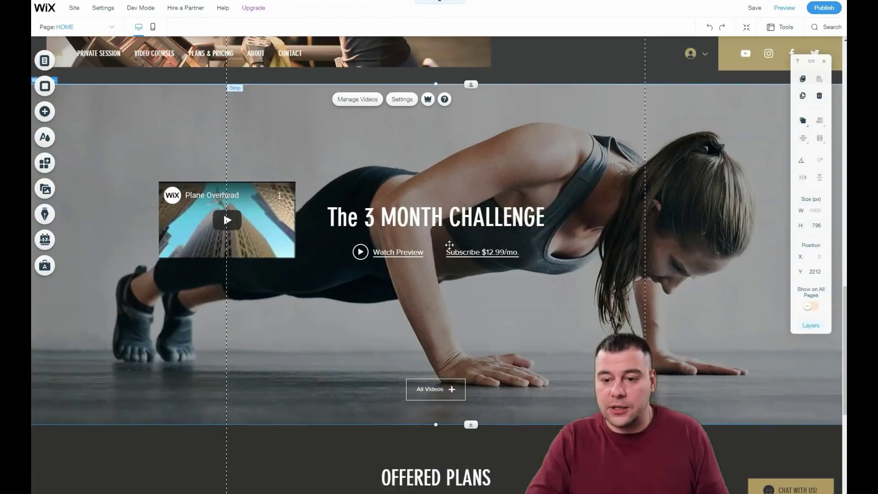
pyautogui.scroll(-3, 450, 245)
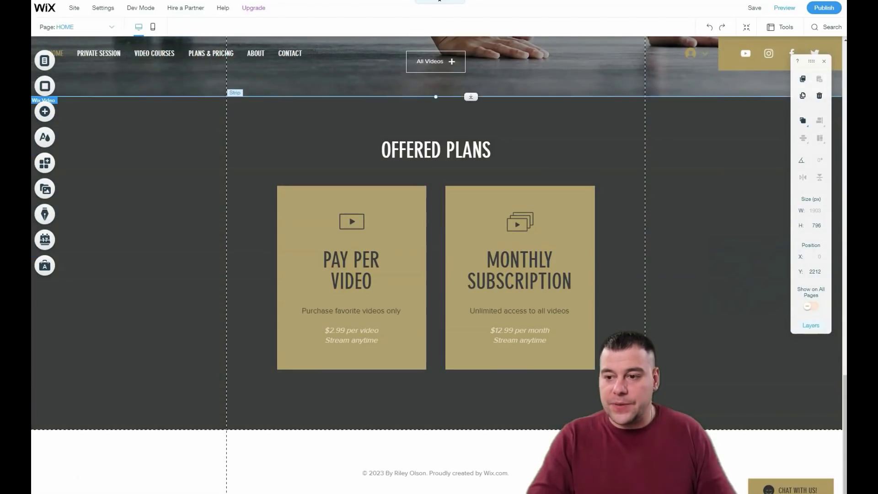